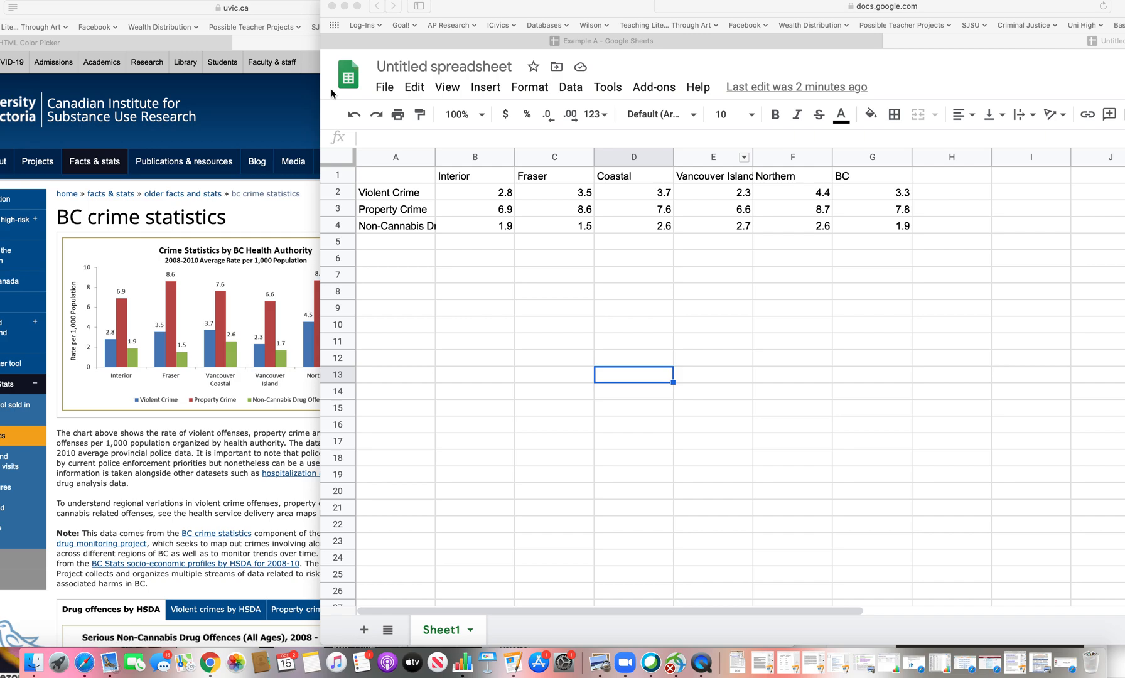
# - Examine the enlarged BC crime statistics chart on the UVic page beside the spreadsheet, comparing its values and region labels with the data
pyautogui.moveTo(467, 5); pyautogui.dragTo(583, 2)
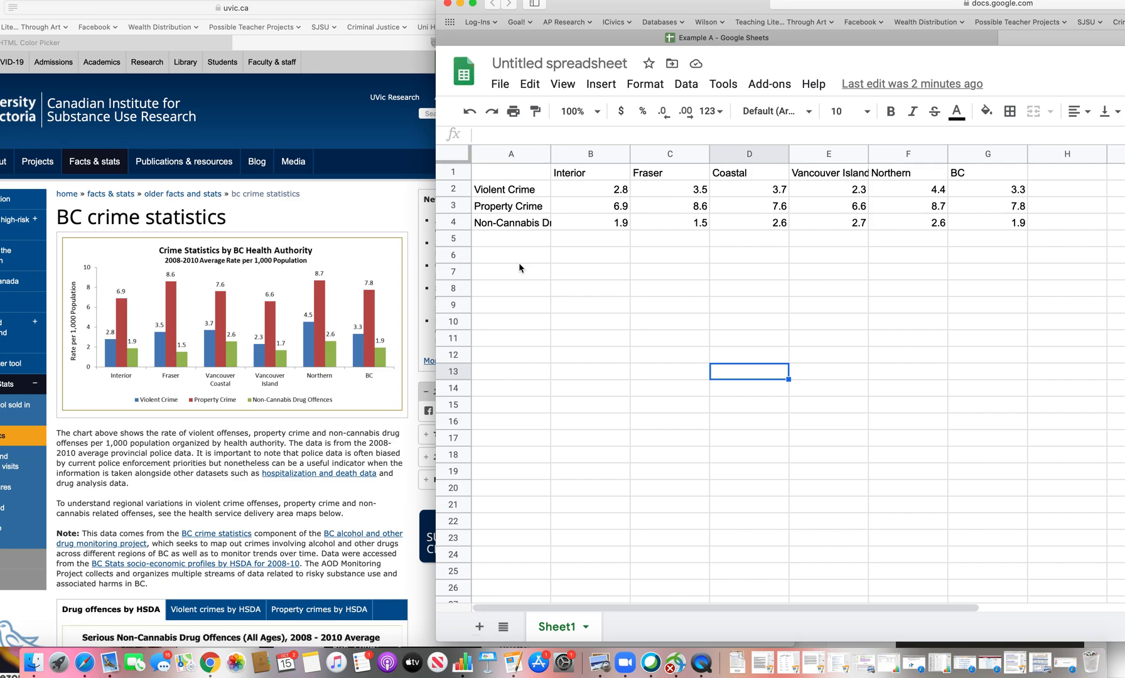
pyautogui.click(219, 325)
pyautogui.scroll(3, 298, 298)
pyautogui.scroll(5, 298, 301)
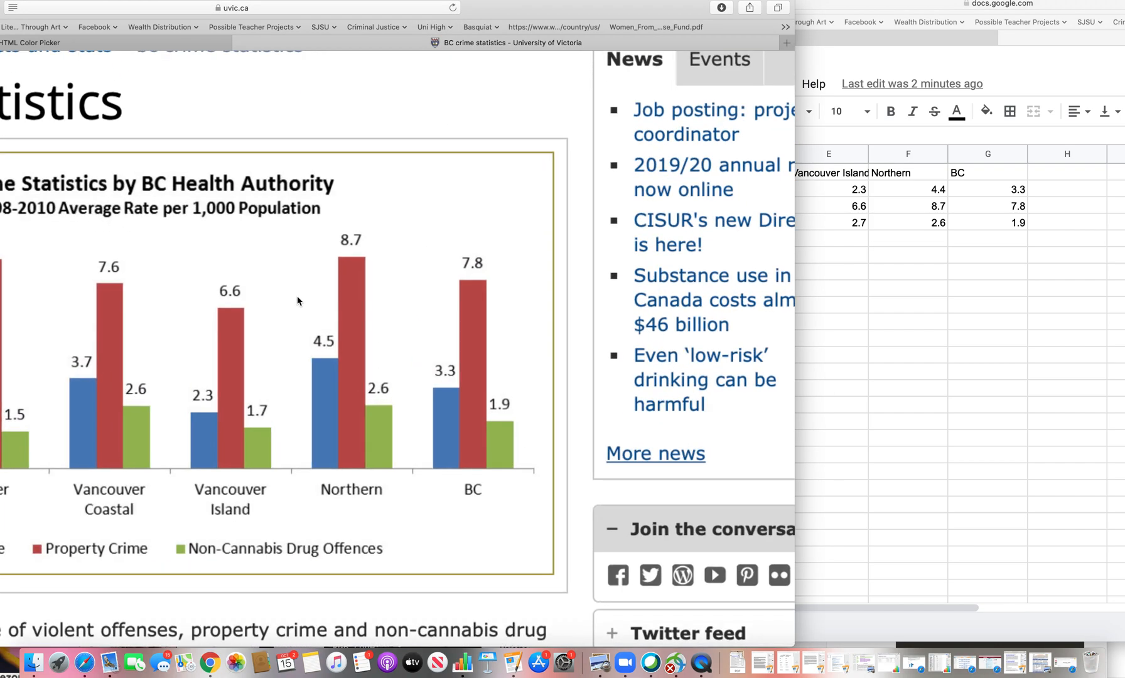
pyautogui.scroll(-1, 297, 300)
pyautogui.hscroll(-2, 298, 300)
pyautogui.hscroll(2, 298, 300)
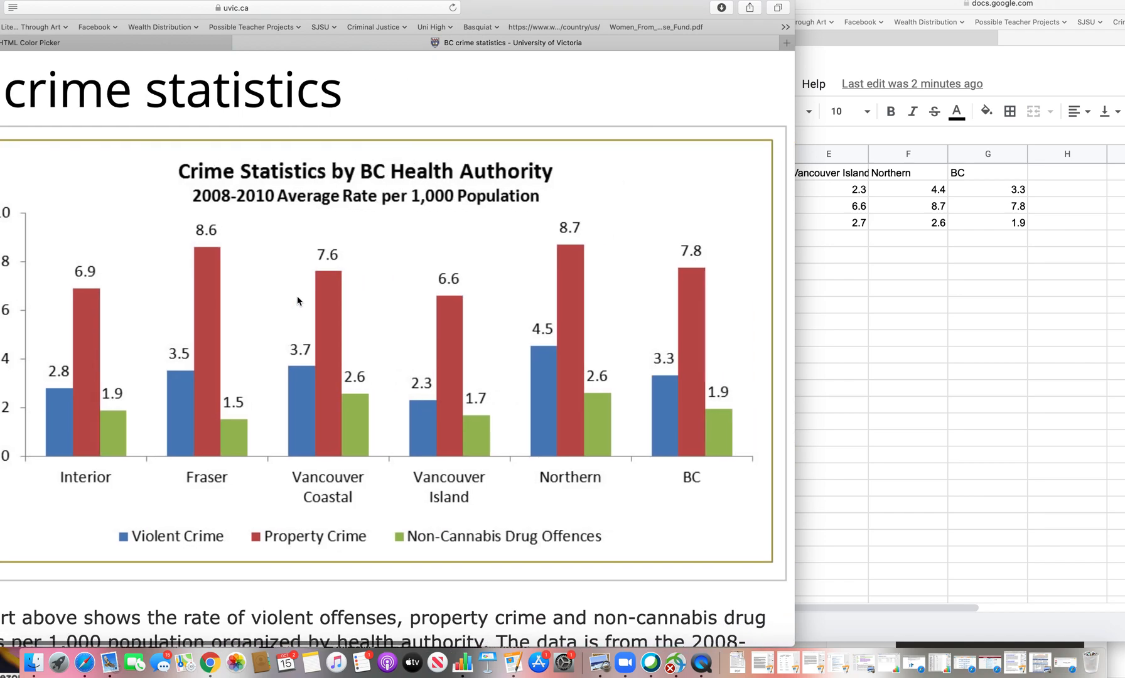
pyautogui.click(869, 322)
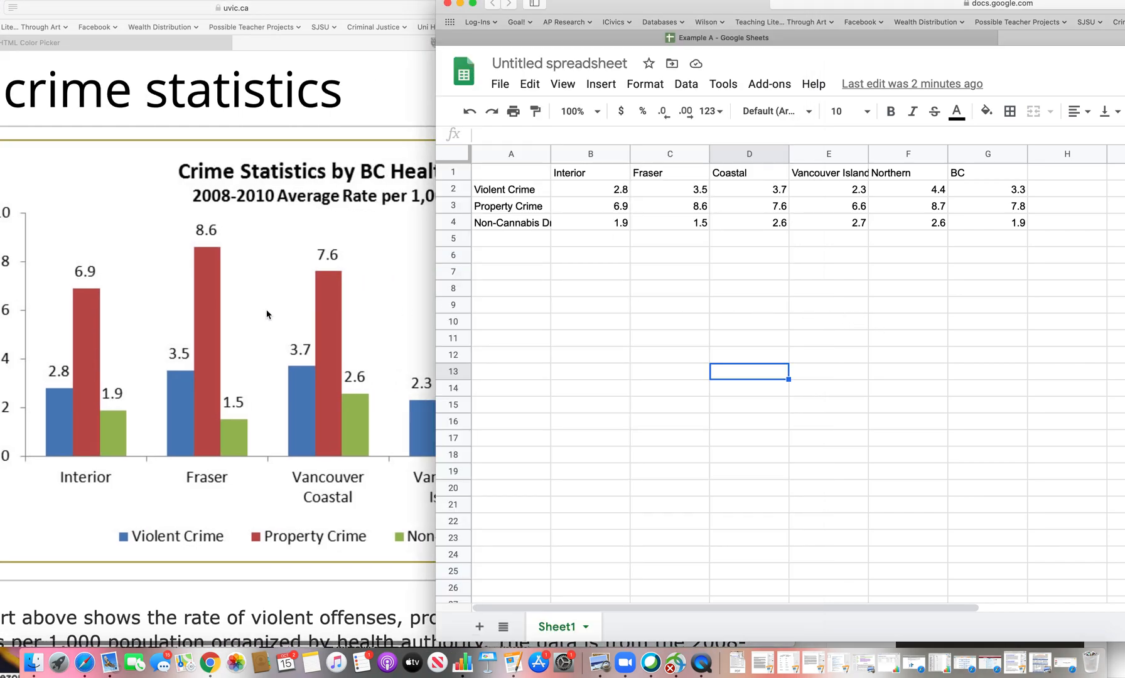
pyautogui.hscroll(-2, 267, 314)
pyautogui.hscroll(-1, 267, 314)
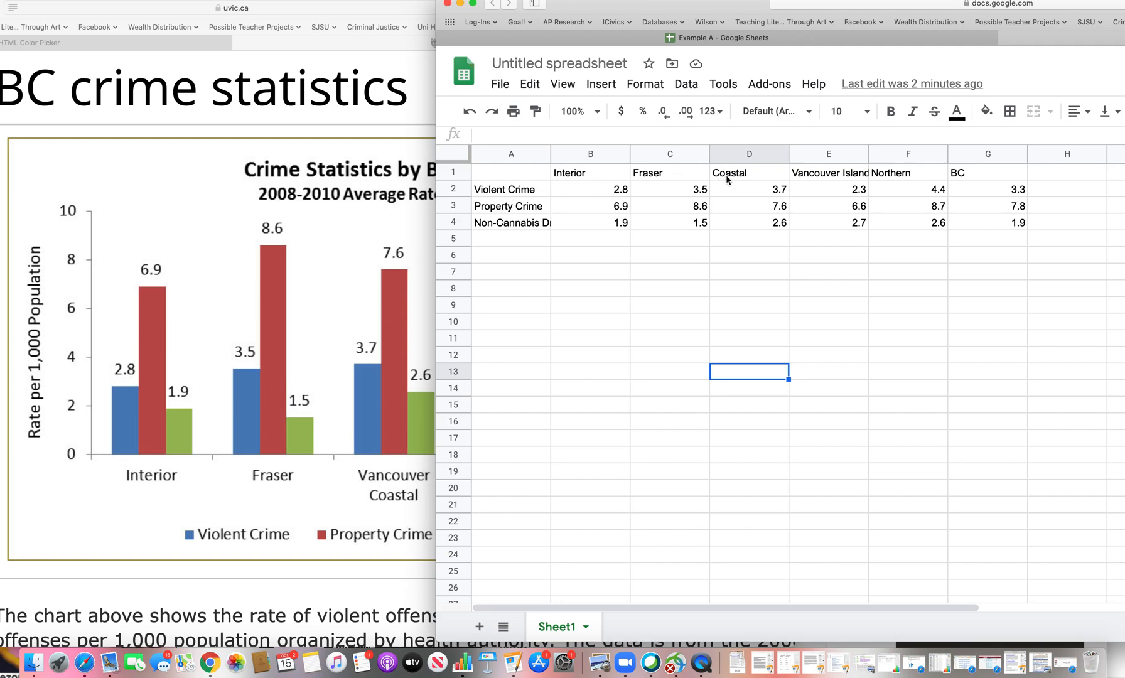
pyautogui.hscroll(5, 411, 377)
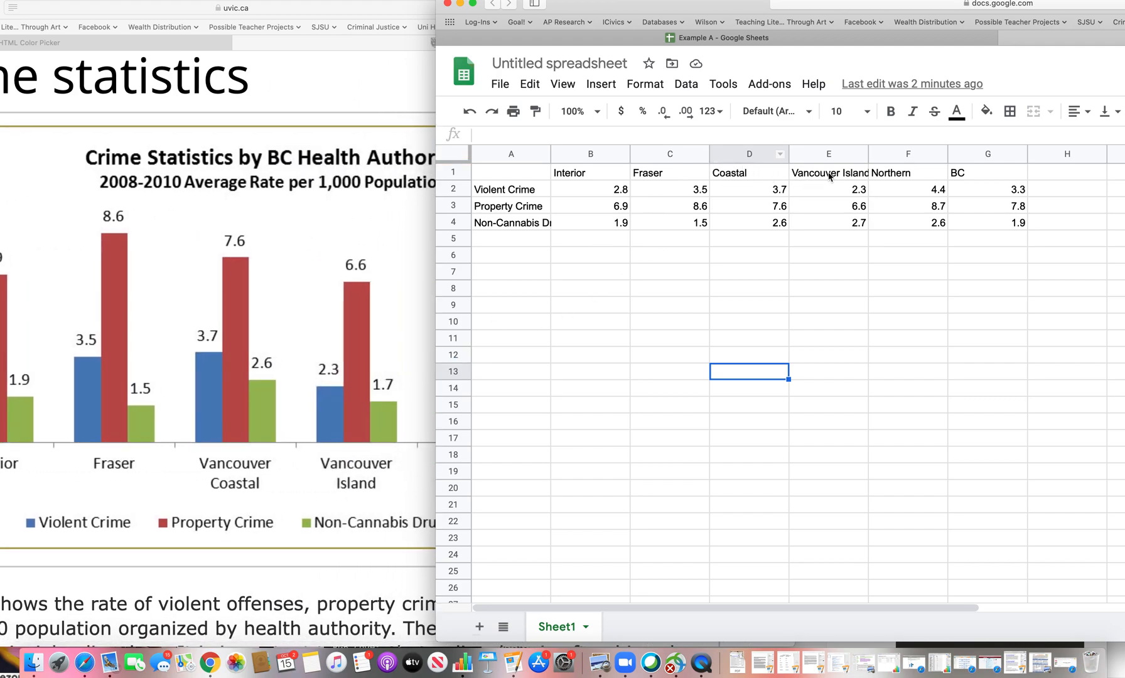
# - Change the Coastal column heading in D1 to "Vancouver Coastal"
pyautogui.click(706, 173)
pyautogui.click(719, 176)
pyautogui.doubleClick(722, 173)
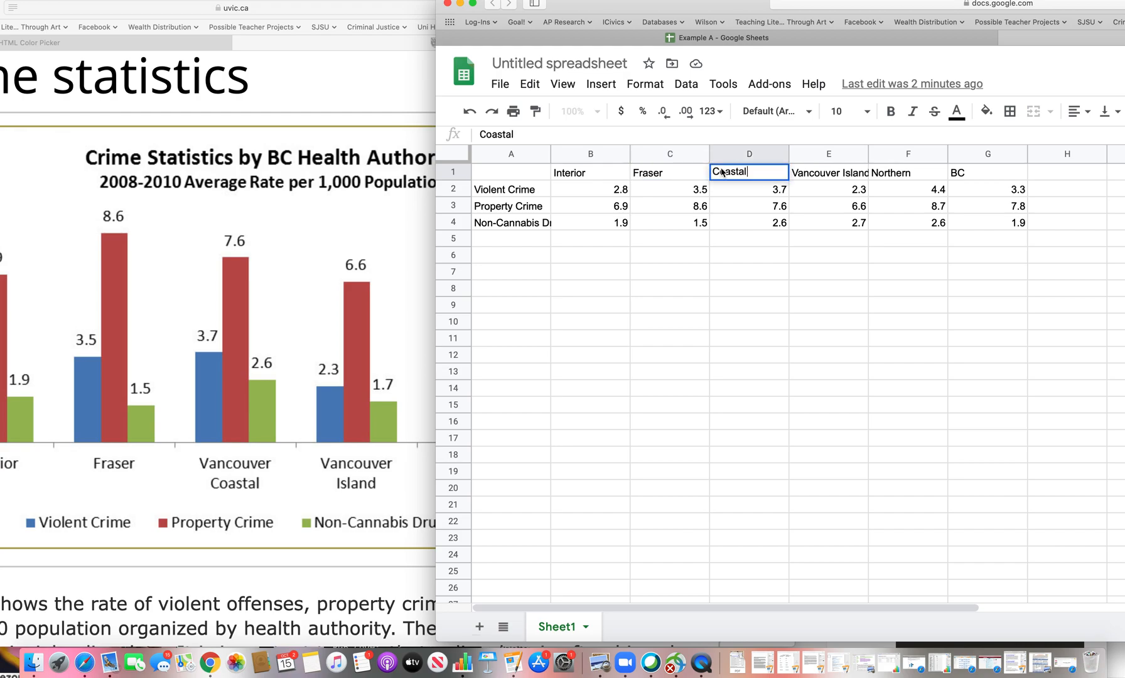
pyautogui.click(715, 172)
pyautogui.write('Vancouver')
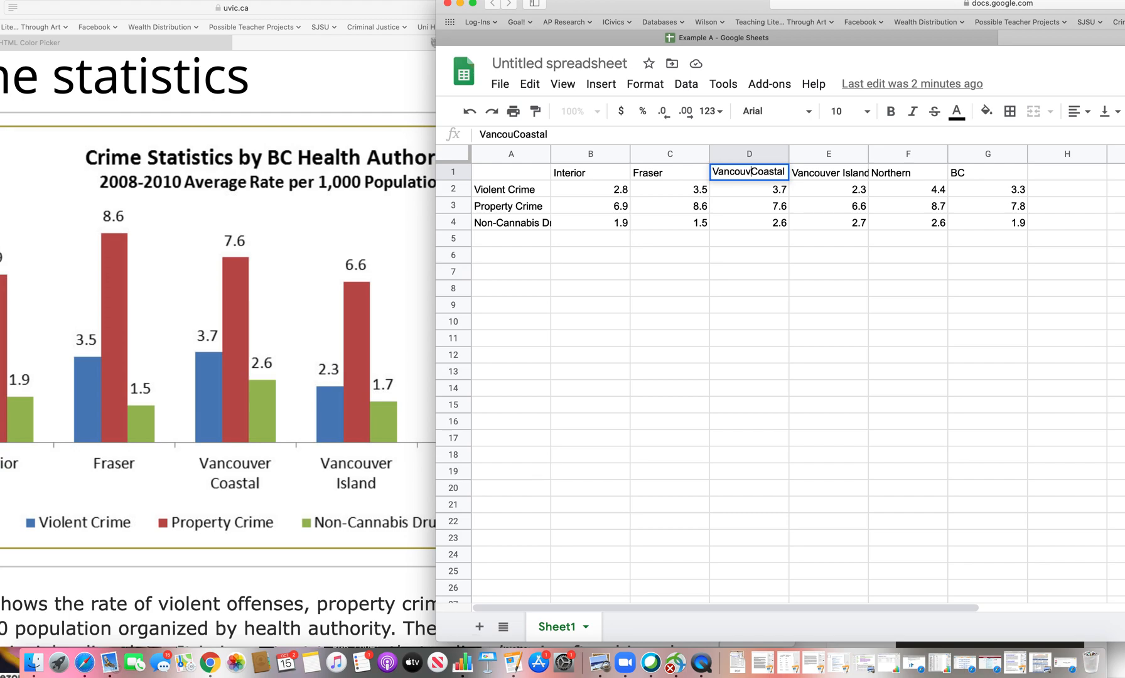
pyautogui.click(756, 248)
# - Apply Wrap text wrapping to the Vancouver Coastal heading in D1
pyautogui.click(759, 179)
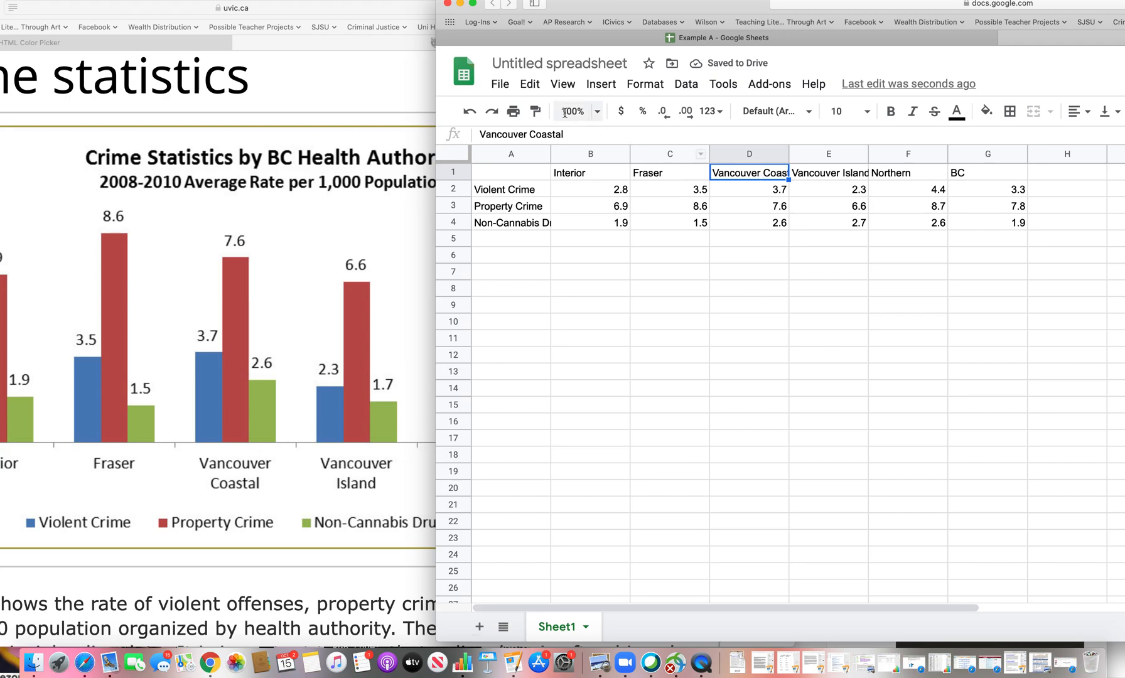
pyautogui.click(531, 84)
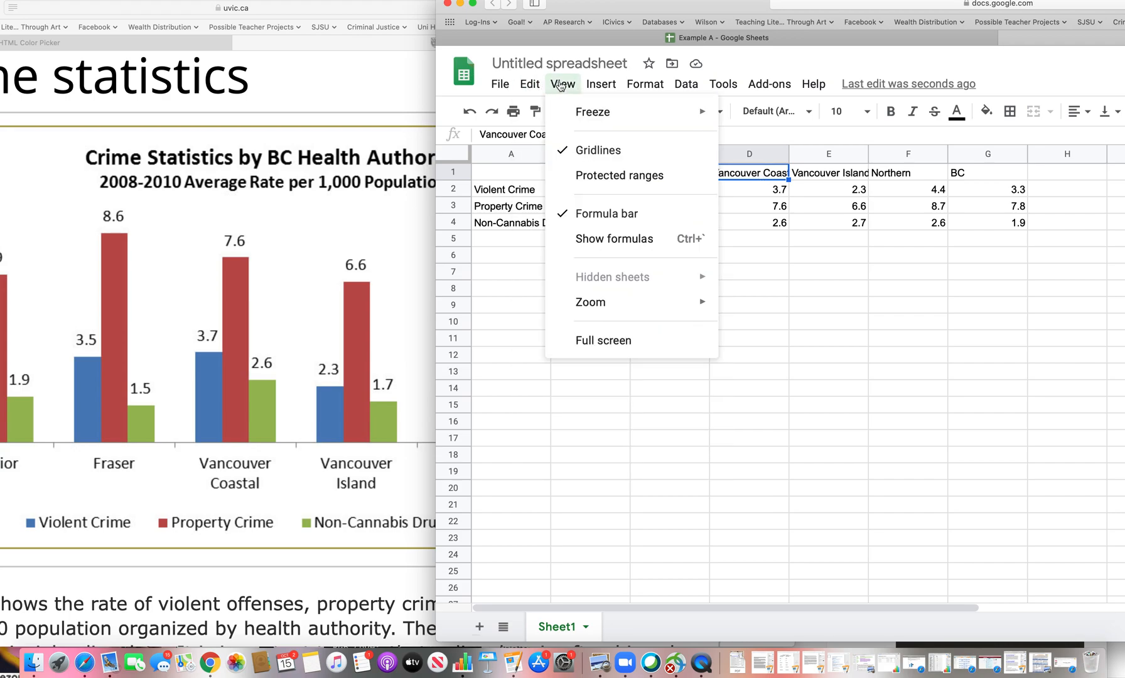
pyautogui.moveTo(585, 87)
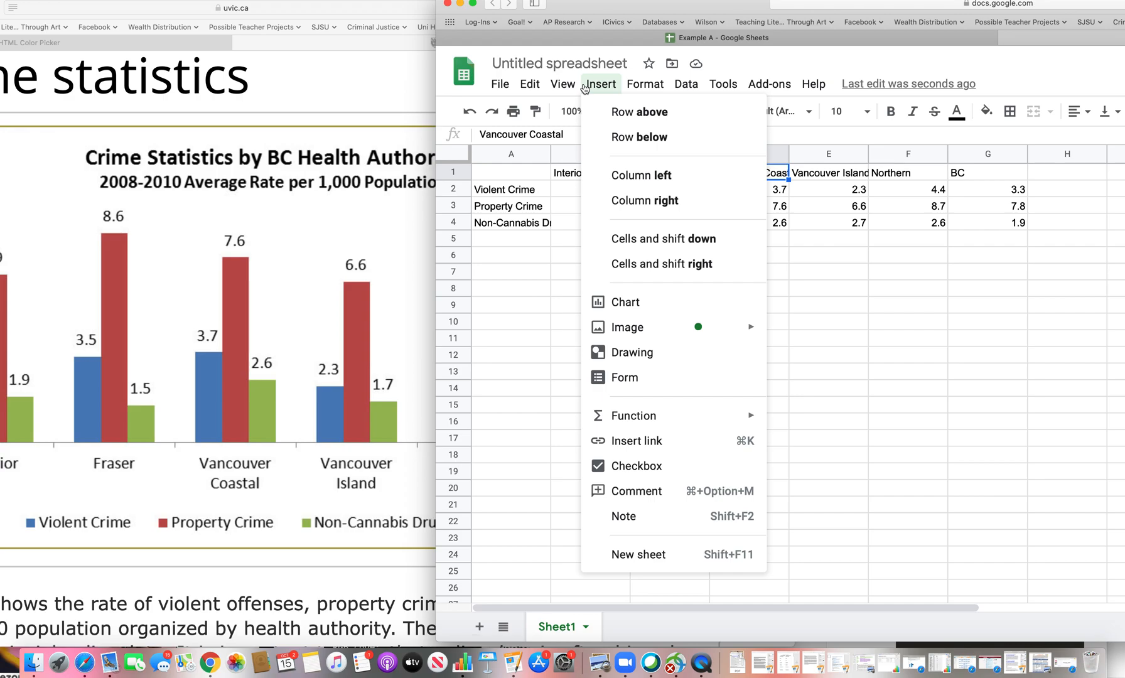
pyautogui.moveTo(649, 82)
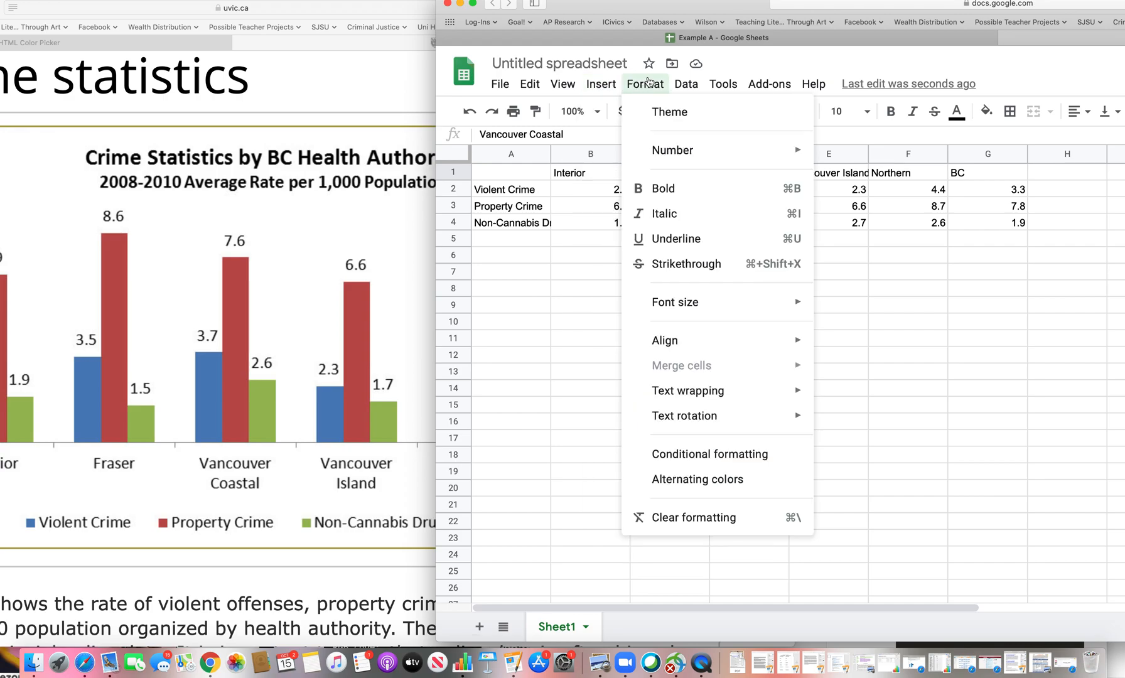
pyautogui.moveTo(713, 392)
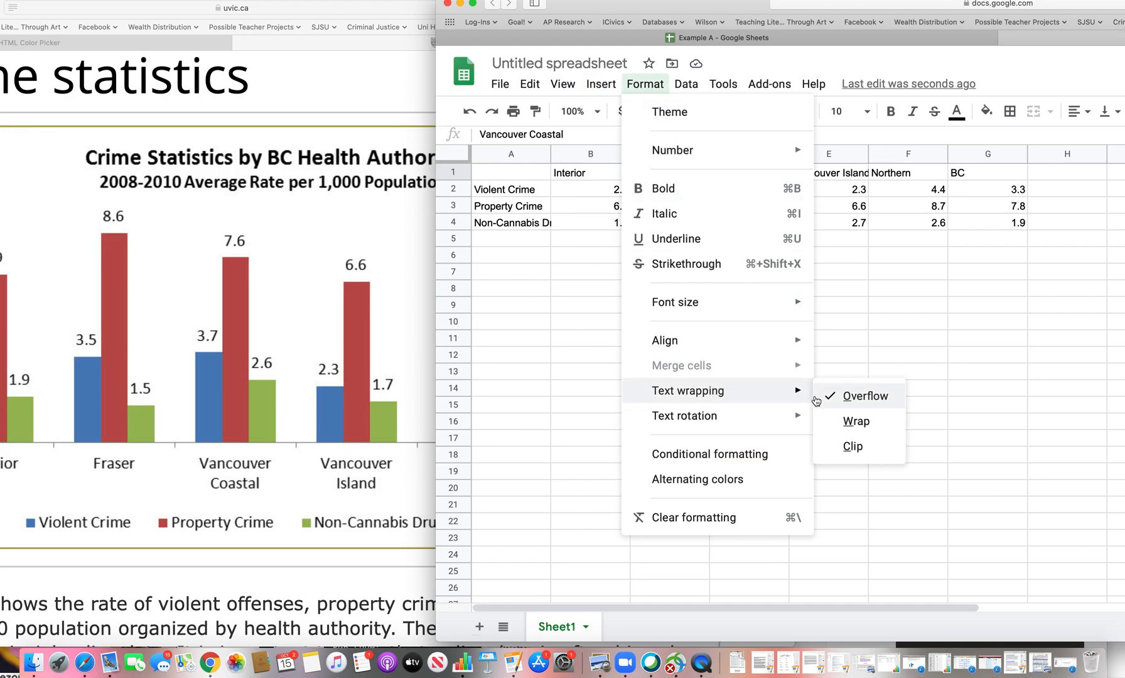
pyautogui.click(855, 422)
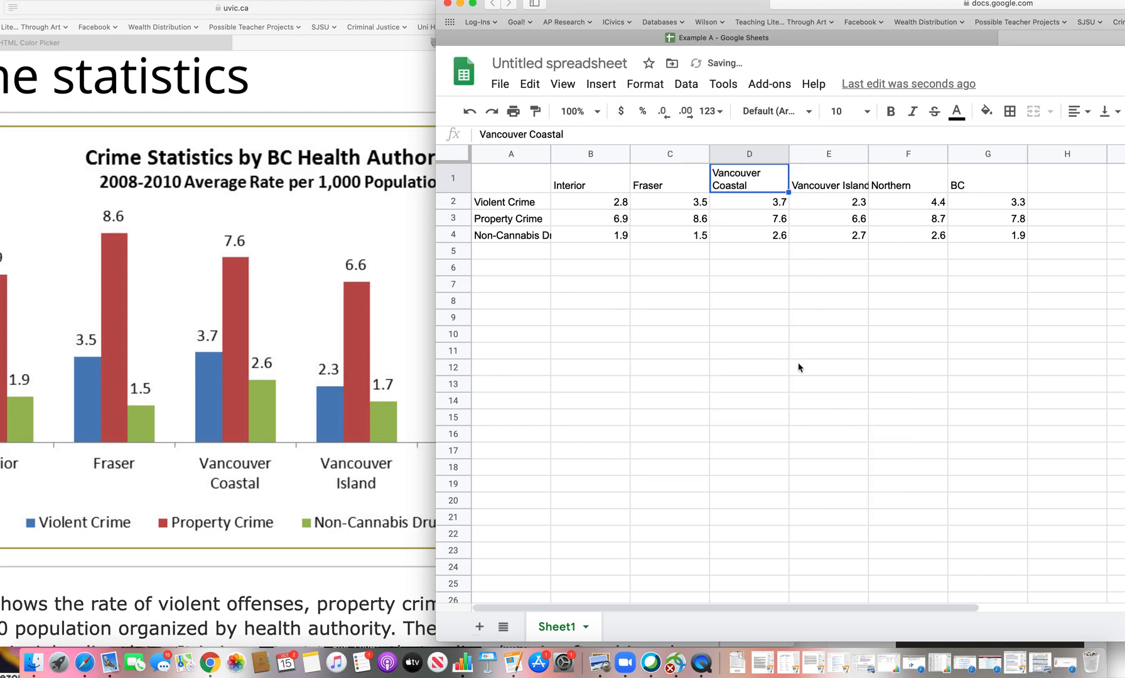
# - Apply Wrap text wrapping to the Vancouver Island heading in E1
pyautogui.click(824, 188)
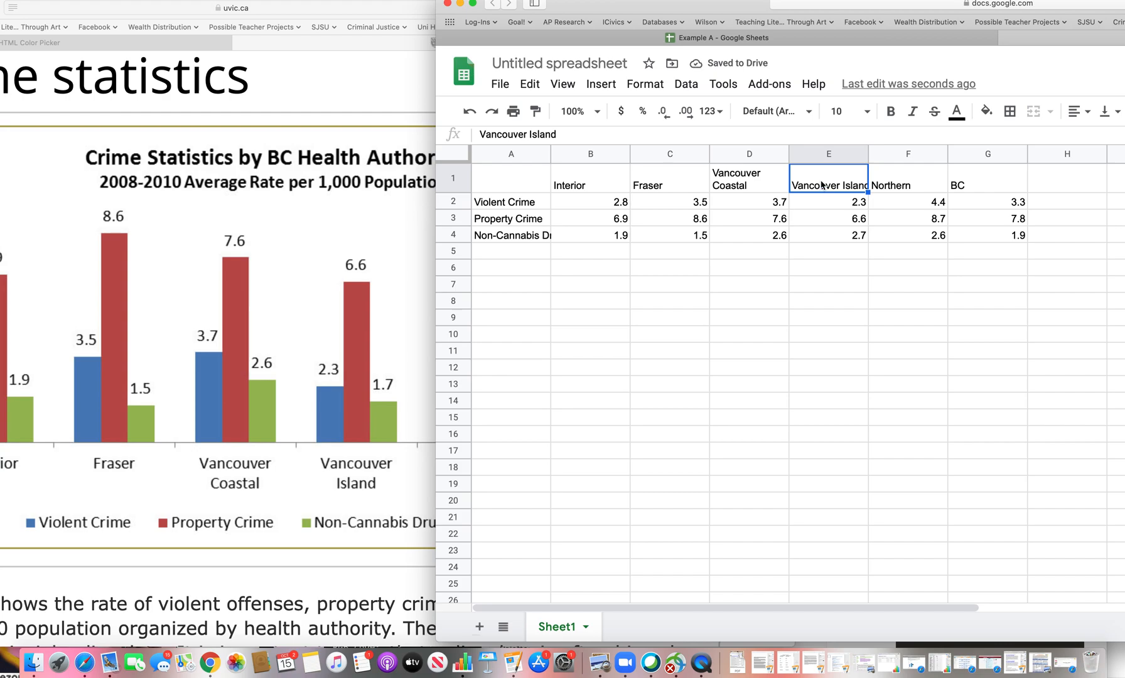
pyautogui.click(648, 84)
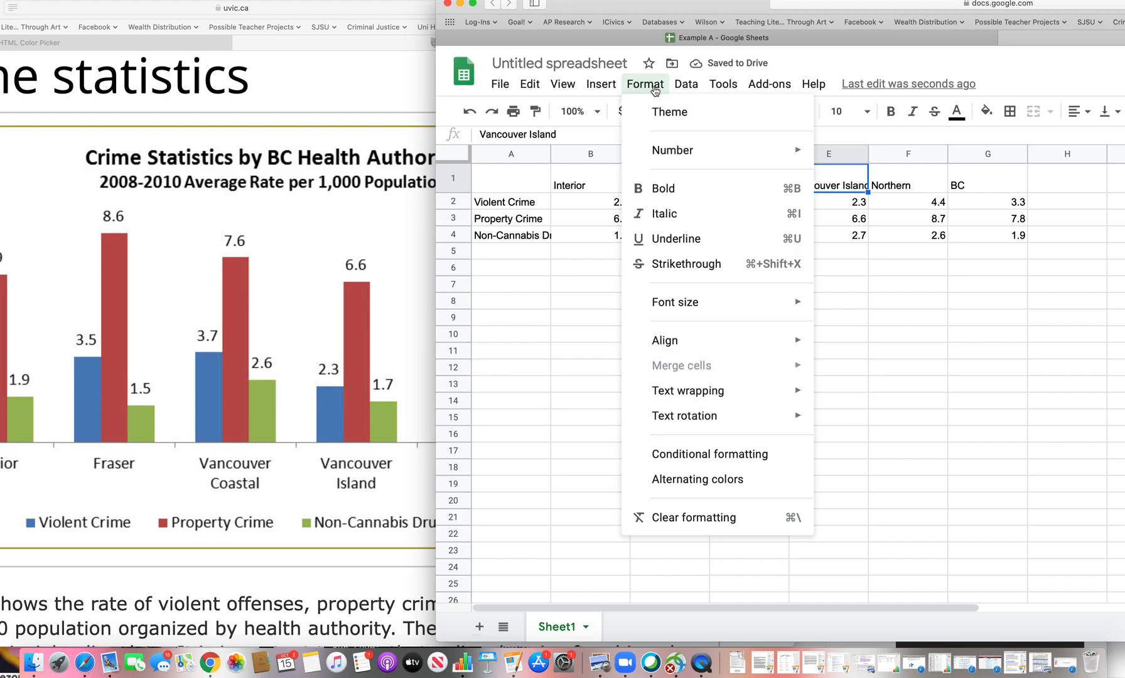
pyautogui.moveTo(771, 399)
pyautogui.click(873, 422)
pyautogui.click(877, 361)
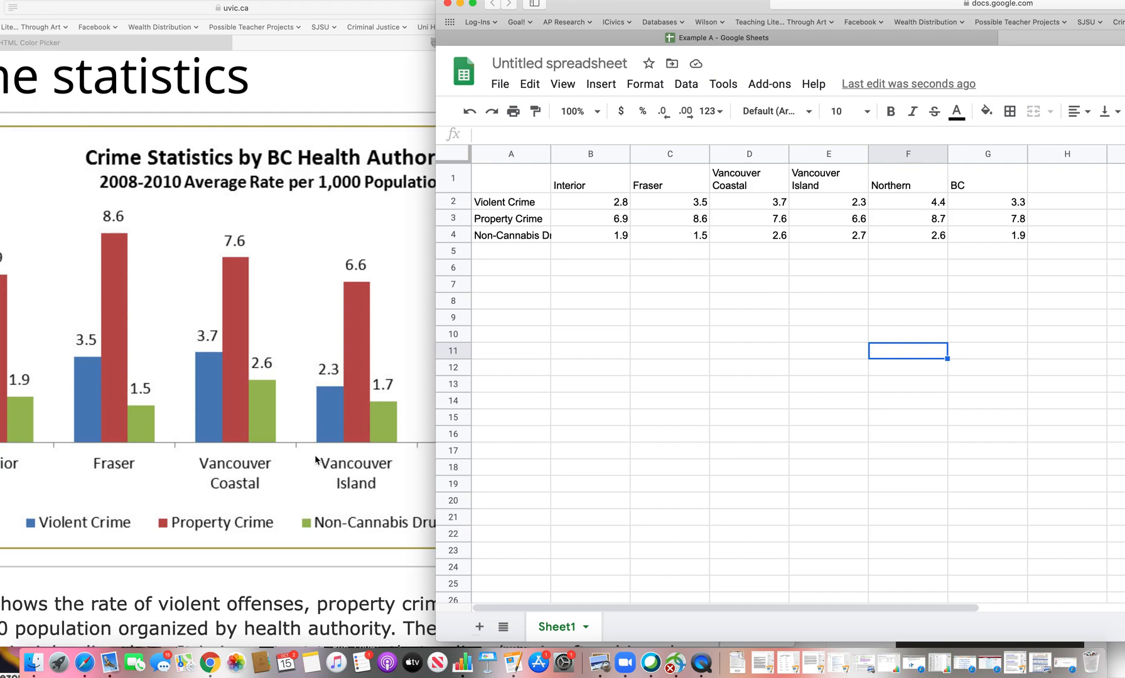
# - Review the full source chart on the UVic page, and insert a chart from the spreadsheet's crime data in A1:G4
pyautogui.click(312, 250)
pyautogui.moveTo(541, 7); pyautogui.dragTo(715, 2)
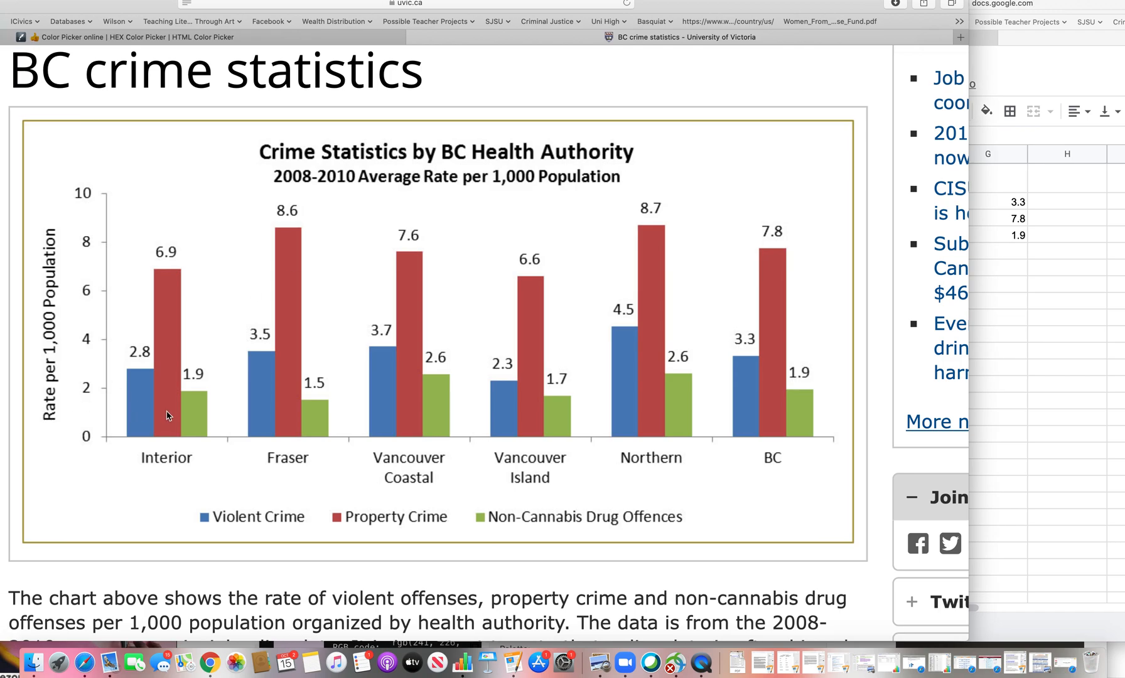
pyautogui.click(1016, 339)
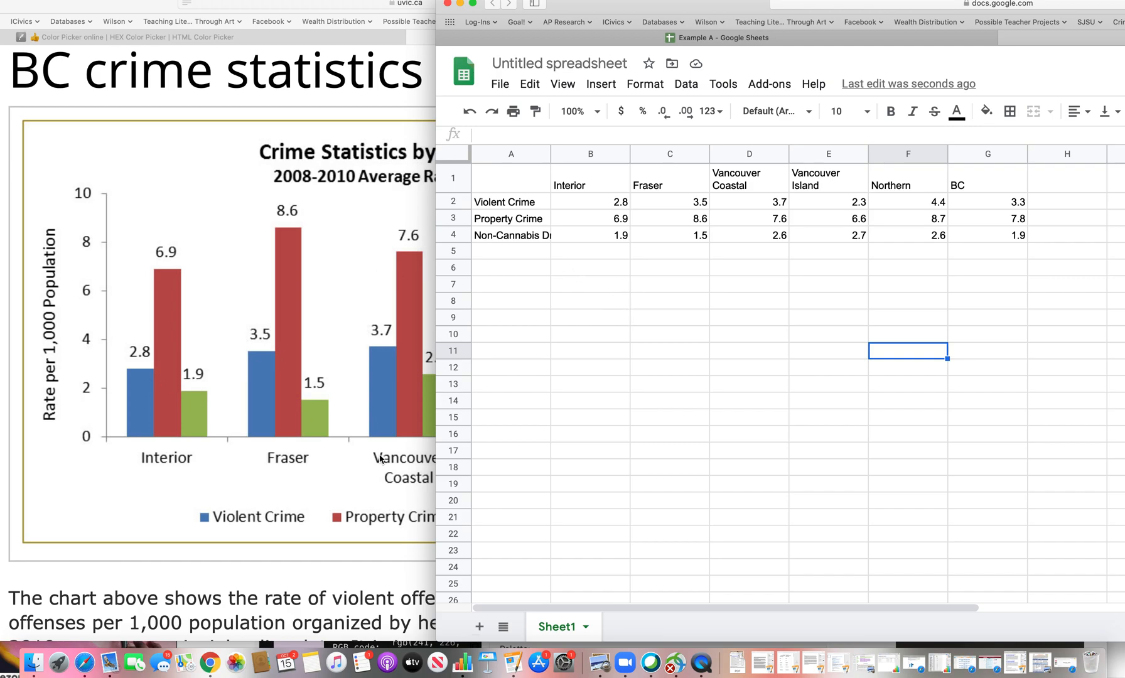
pyautogui.click(619, 405)
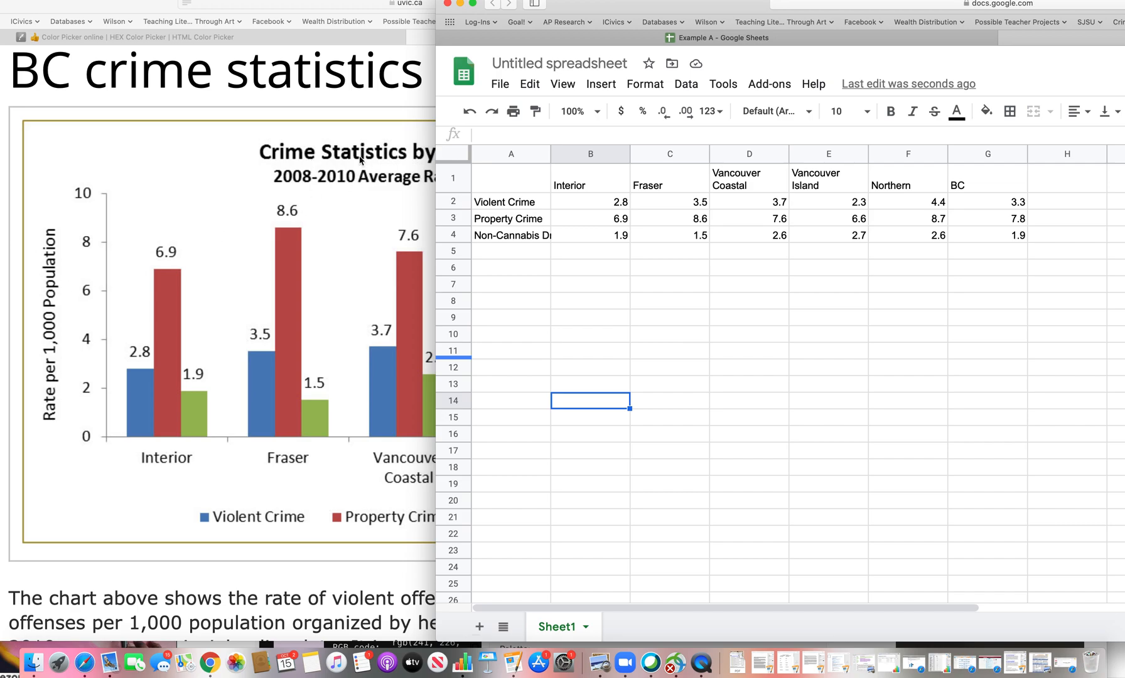
pyautogui.moveTo(582, 13); pyautogui.dragTo(442, 74)
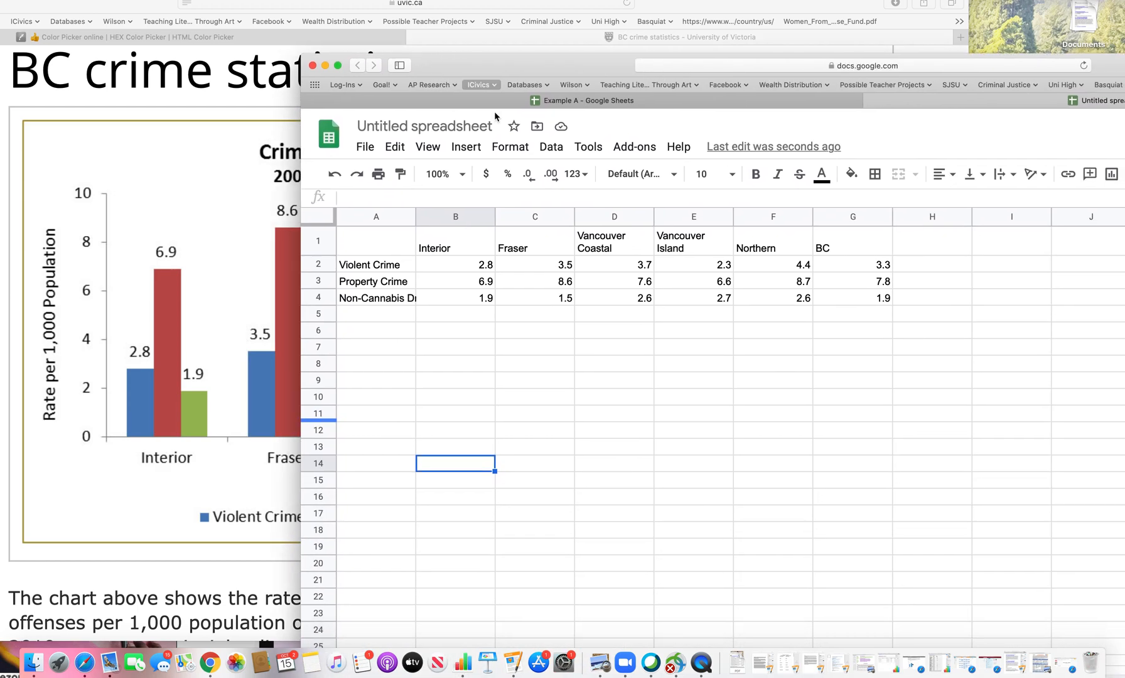
pyautogui.click(877, 304)
pyautogui.moveTo(882, 304); pyautogui.dragTo(377, 251)
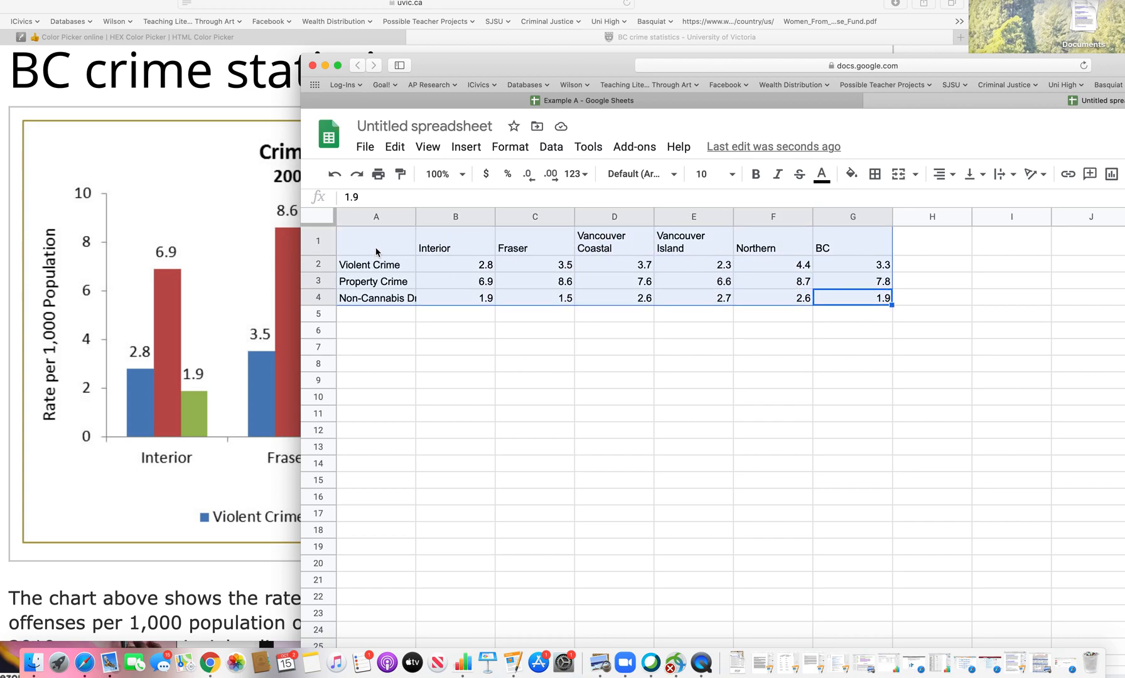
pyautogui.click(466, 146)
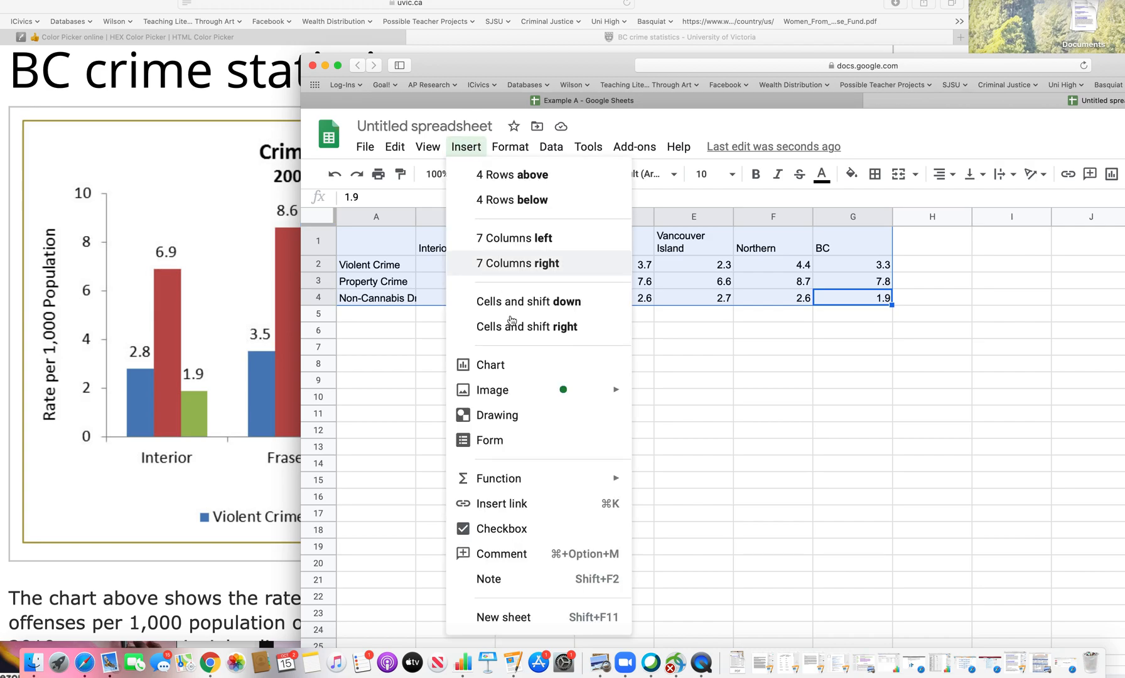
pyautogui.click(520, 369)
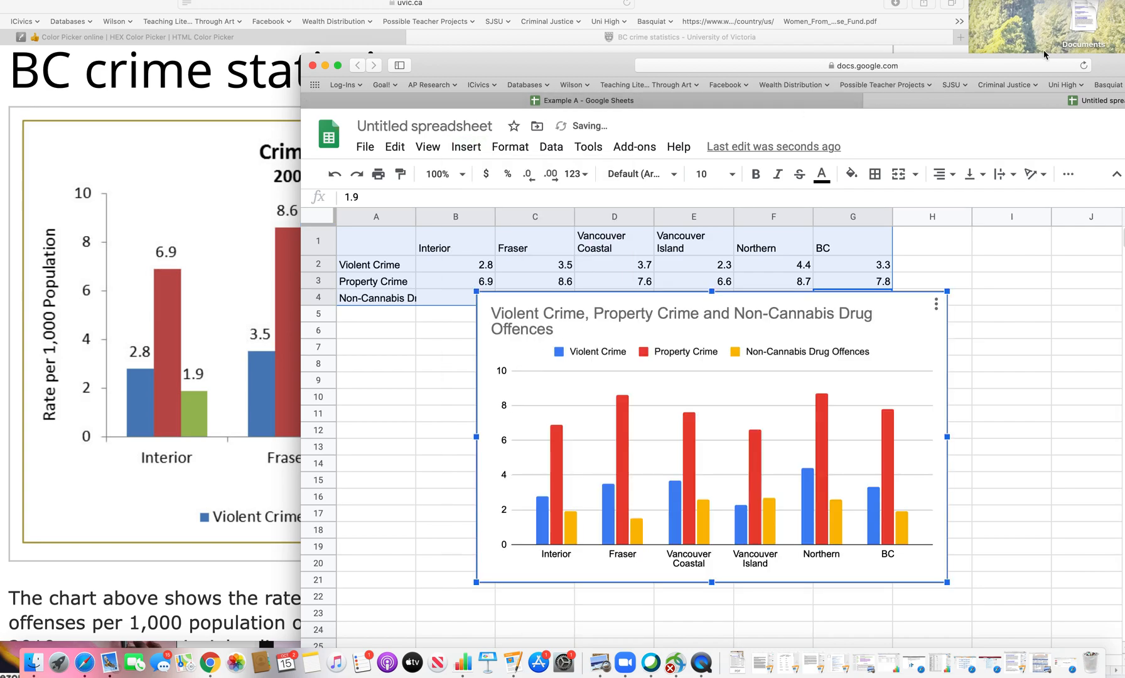
# - Arrange the UVic page and the spreadsheet side by side so the source chart and the new chart are both visible
pyautogui.moveTo(1114, 65); pyautogui.dragTo(1123, 116)
pyautogui.moveTo(822, 11); pyautogui.dragTo(639, 24)
pyautogui.scroll(-5, 539, 126)
pyautogui.click(993, 224)
pyautogui.moveTo(589, 126); pyautogui.dragTo(709, 11)
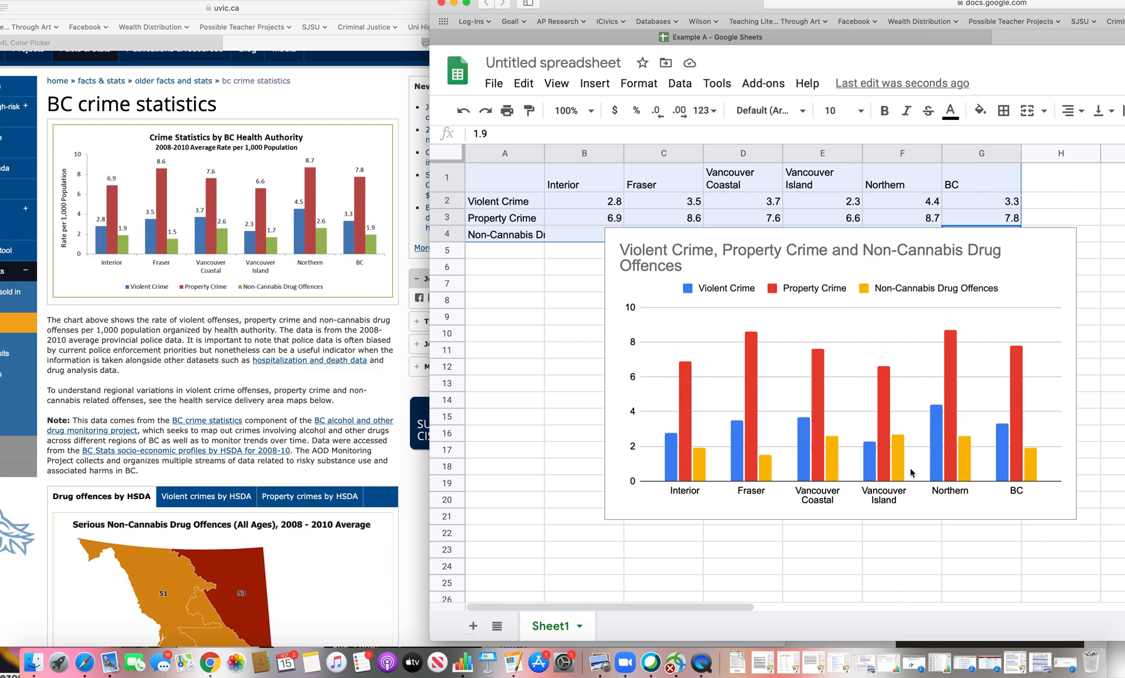
pyautogui.click(689, 402)
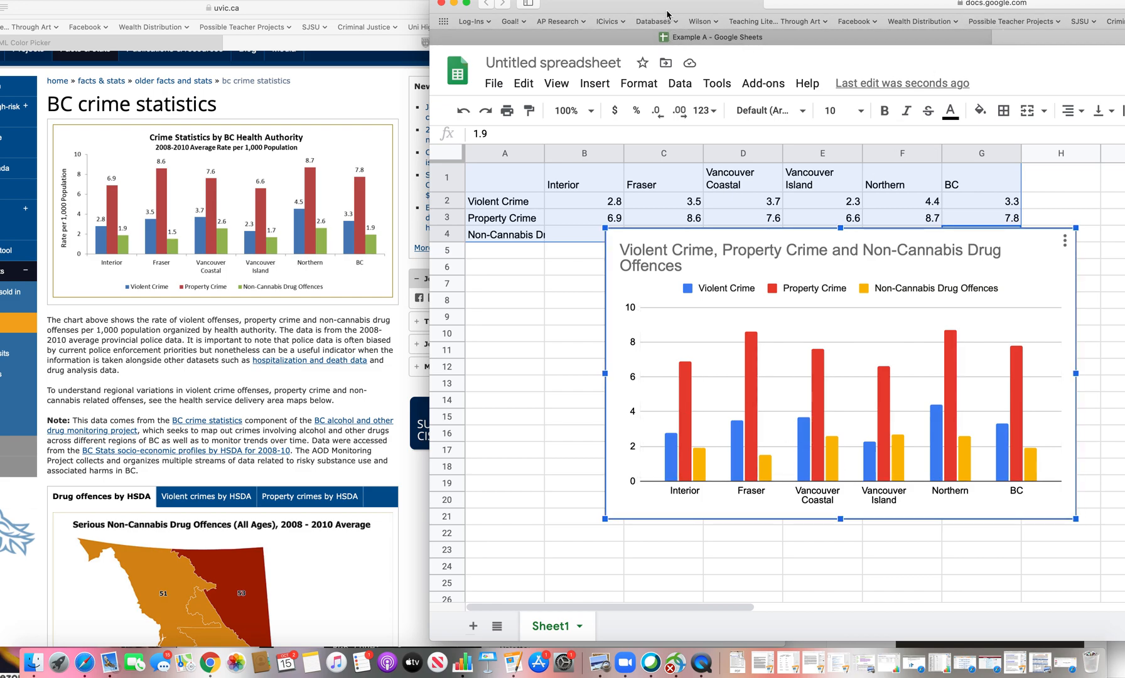
pyautogui.moveTo(669, 36); pyautogui.dragTo(621, 58)
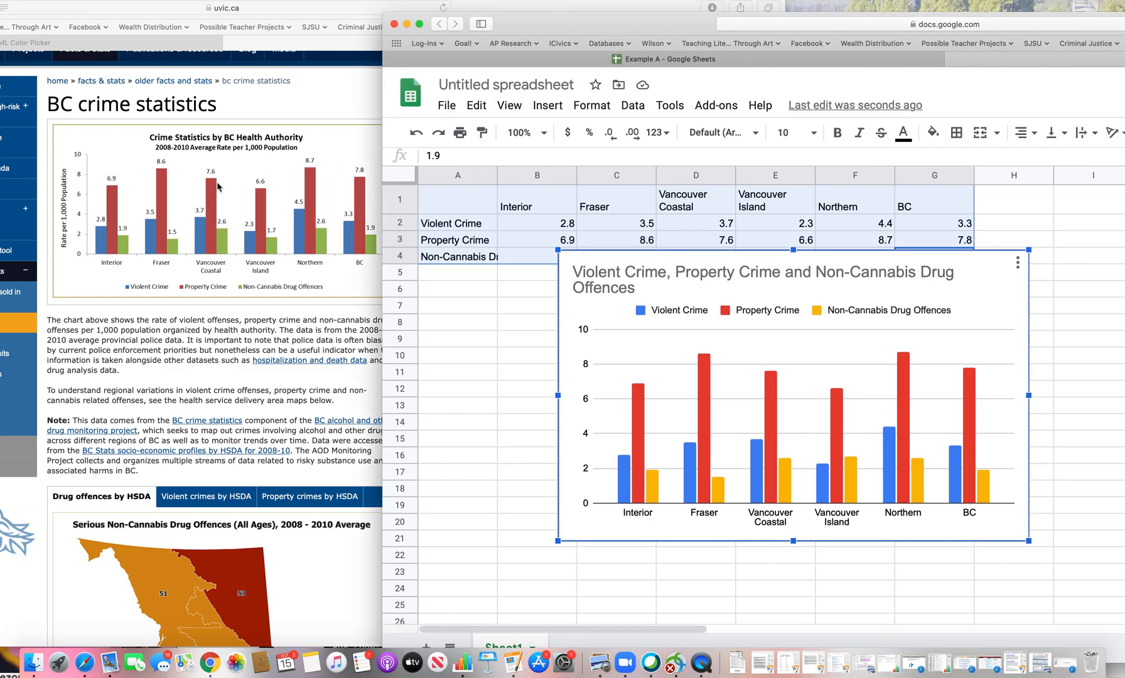
pyautogui.doubleClick(705, 361)
pyautogui.moveTo(674, 28); pyautogui.dragTo(333, 15)
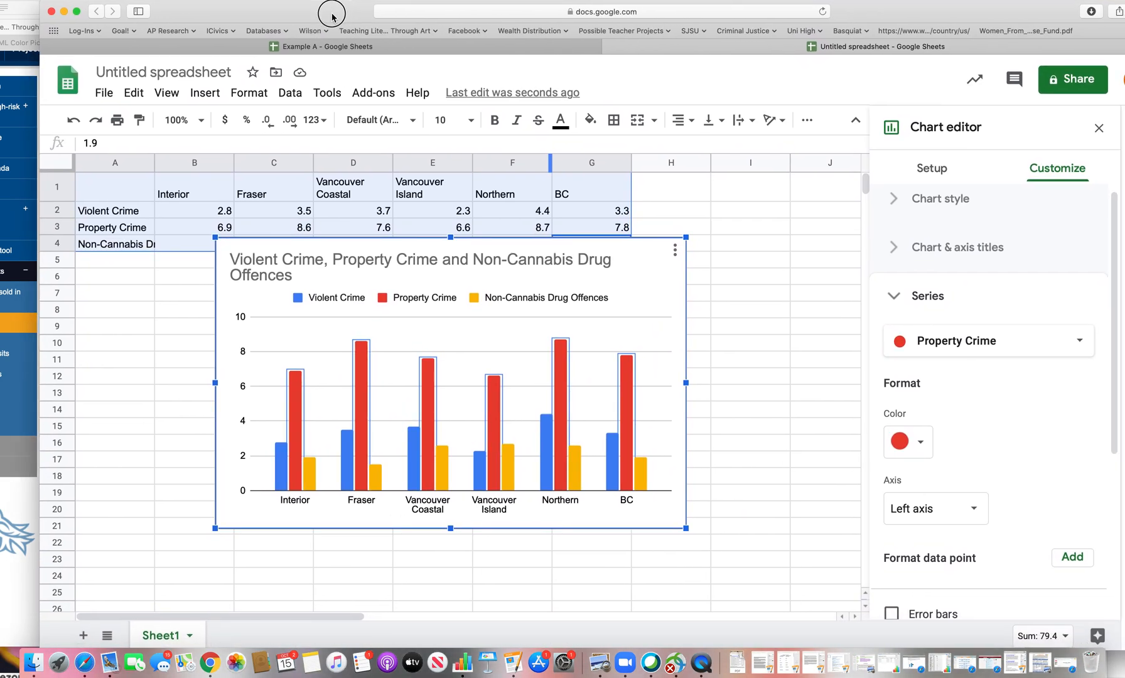
pyautogui.click(1077, 565)
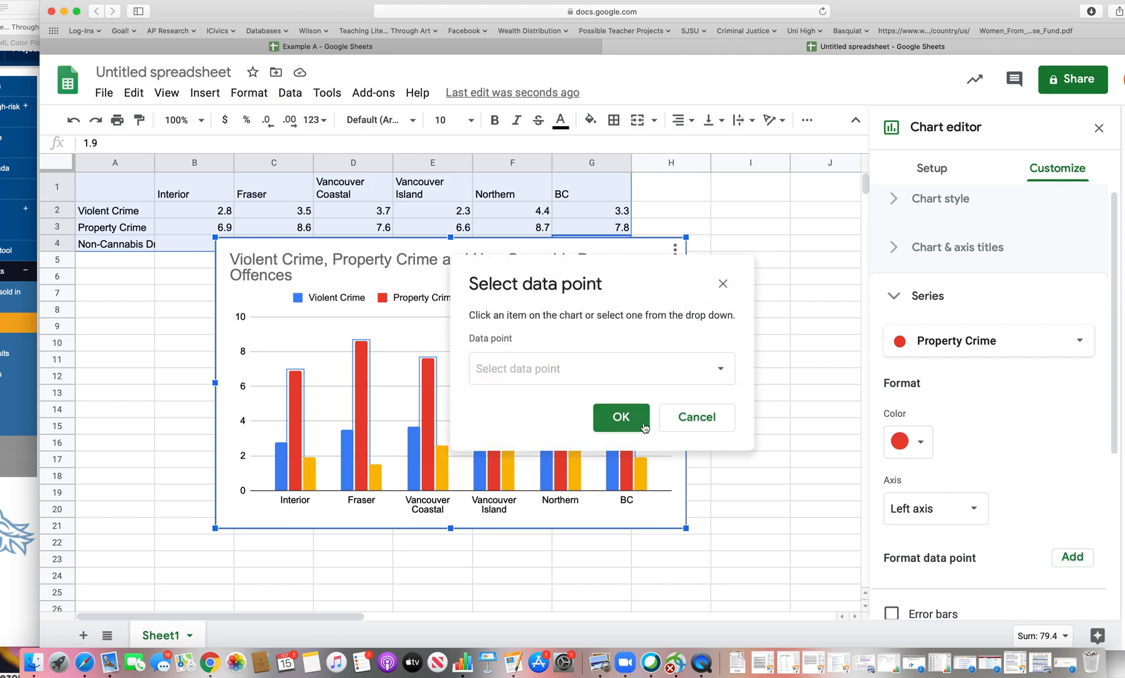
pyautogui.click(722, 284)
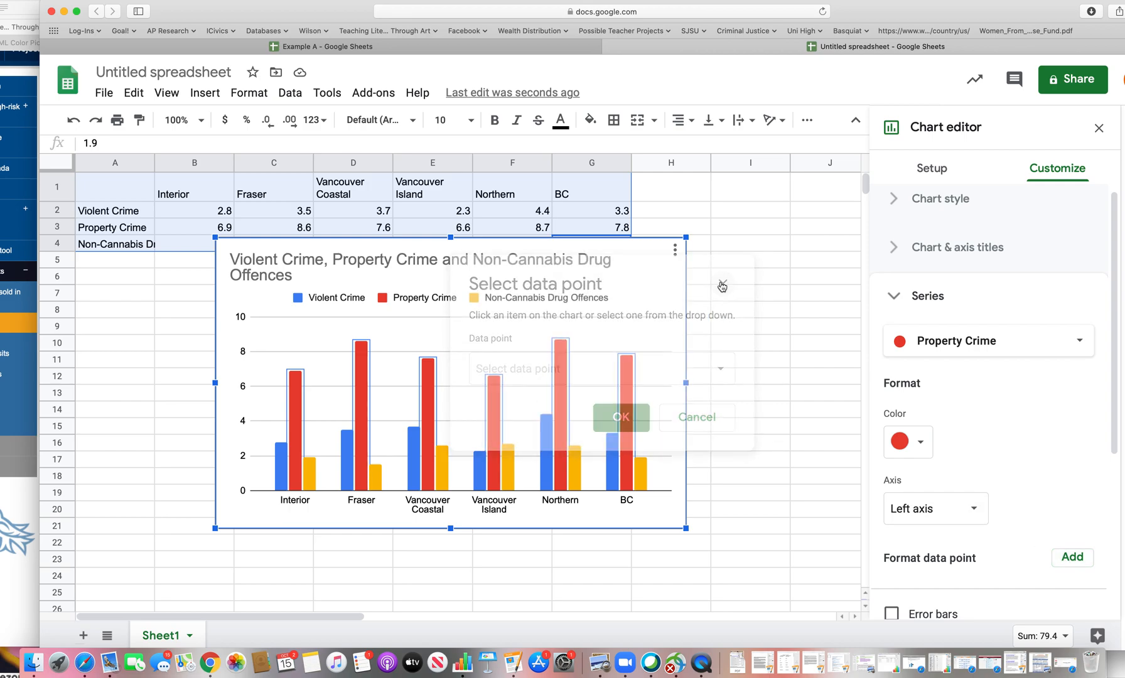
# - Replace the new chart's title with "Crime Statistics by BC Health Authority", keeping the source chart in view
pyautogui.click(435, 256)
pyautogui.moveTo(301, 7); pyautogui.dragTo(673, 0)
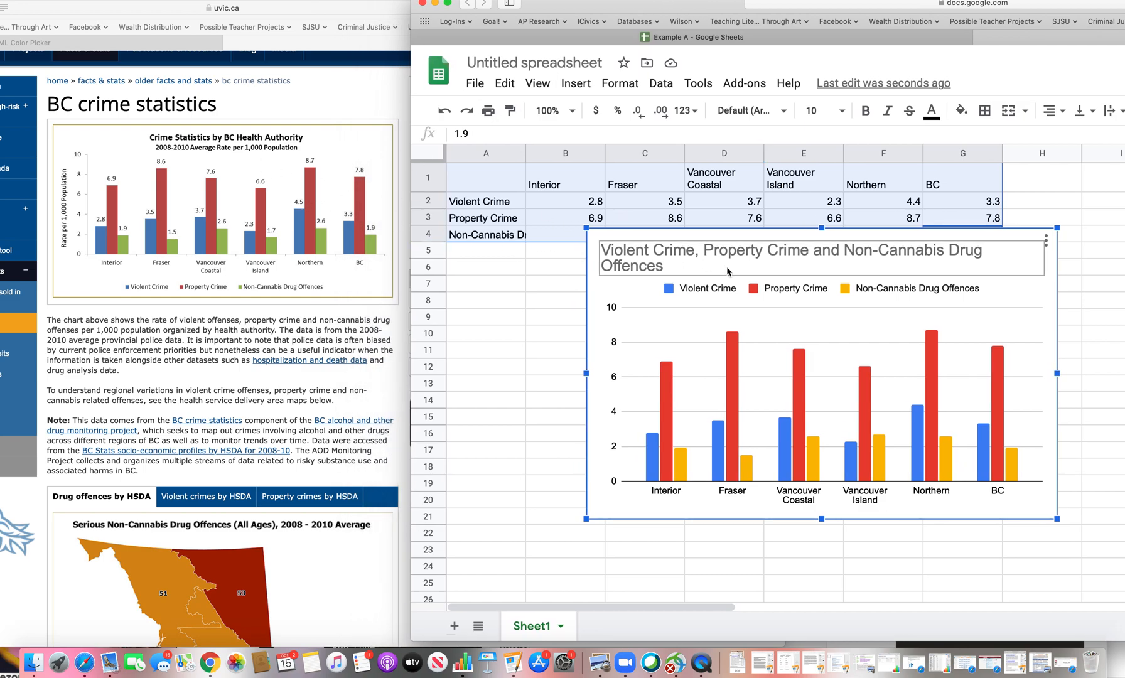
pyautogui.doubleClick(658, 269)
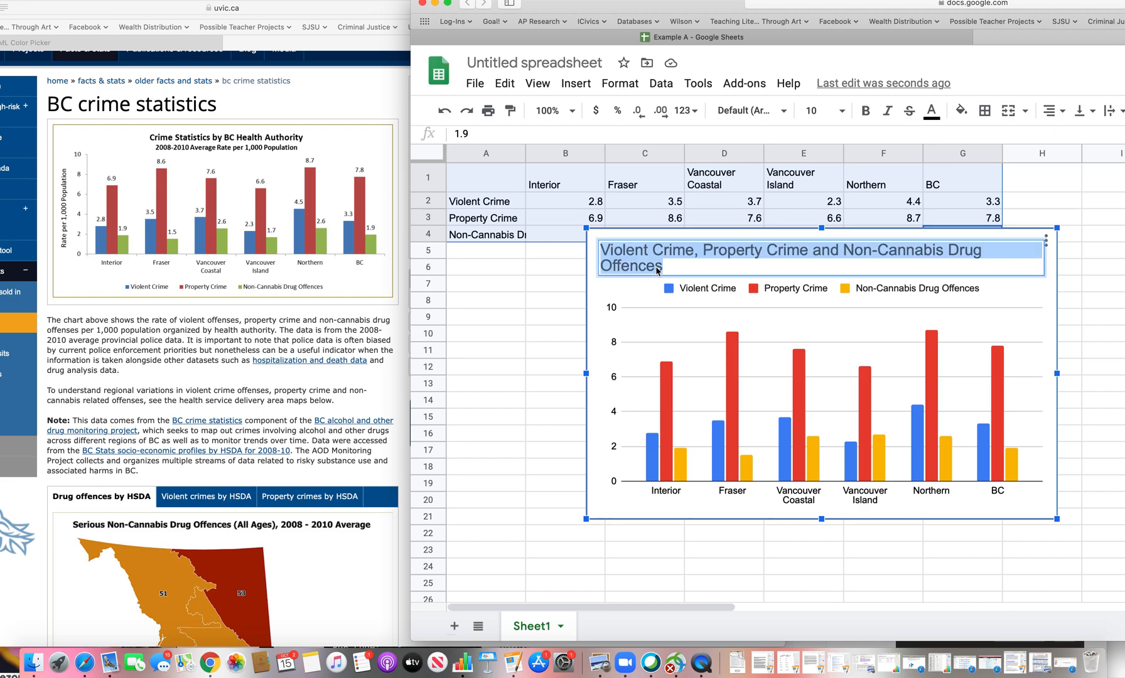
pyautogui.write('B')
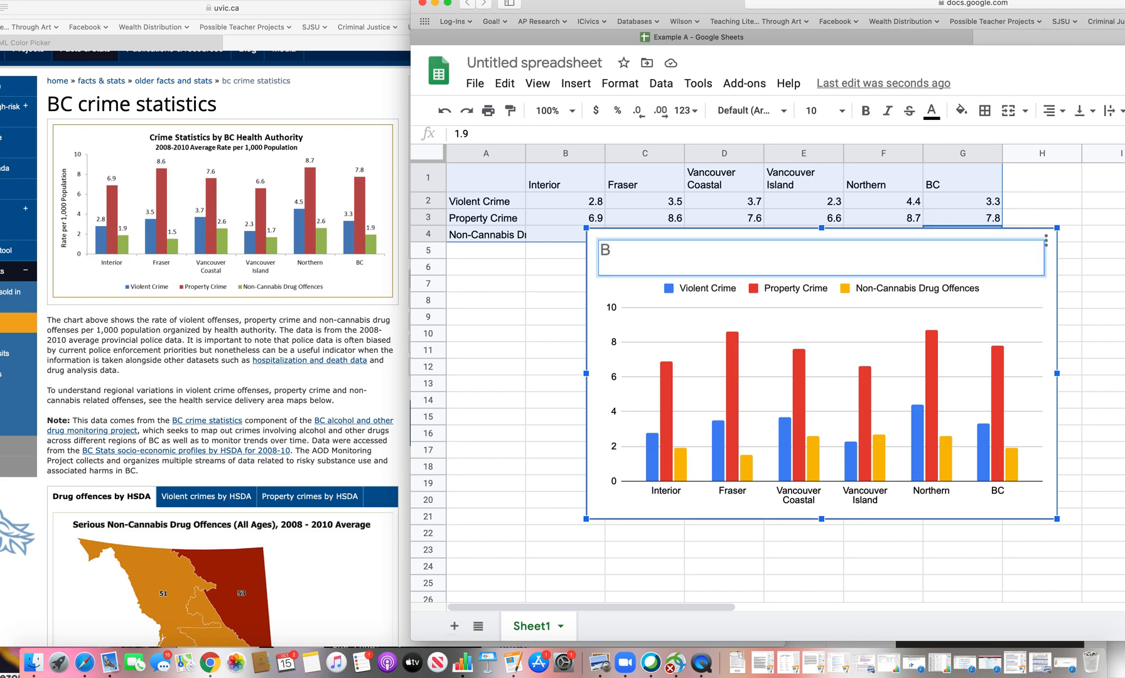
pyautogui.press('BackSpace')
pyautogui.write('Crime Statistics')
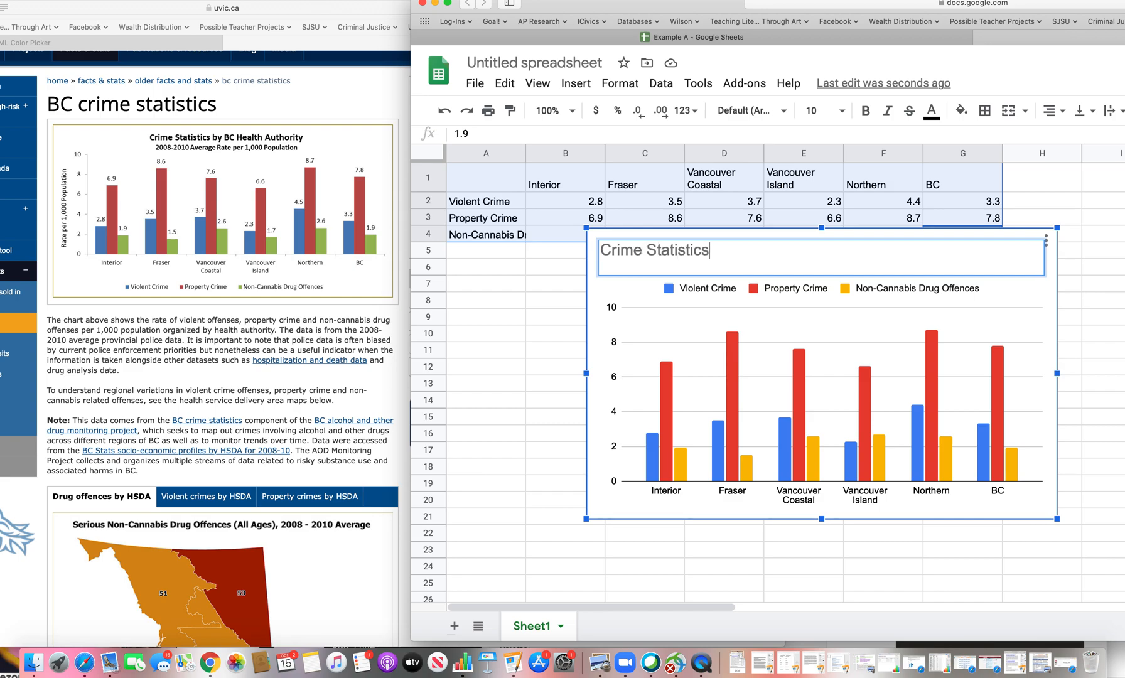
pyautogui.write(' by BC Health Authority')
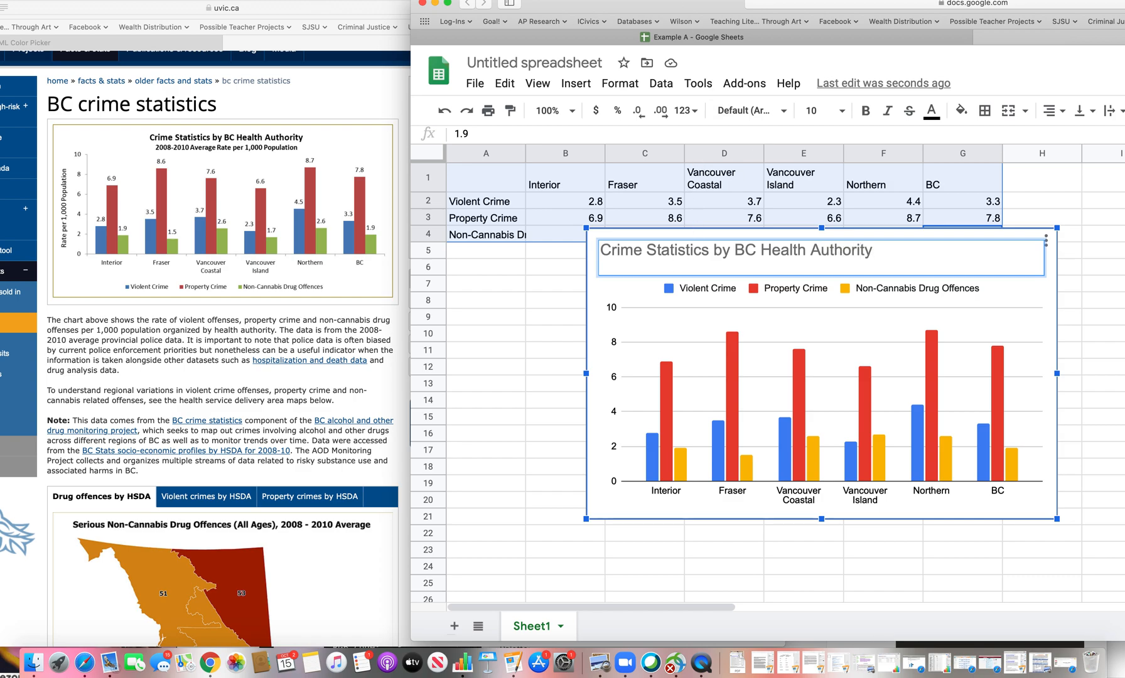
# - Try the Gauge chart type for the crime statistics chart, and undo the chart type change
pyautogui.moveTo(655, 3); pyautogui.dragTo(244, 29)
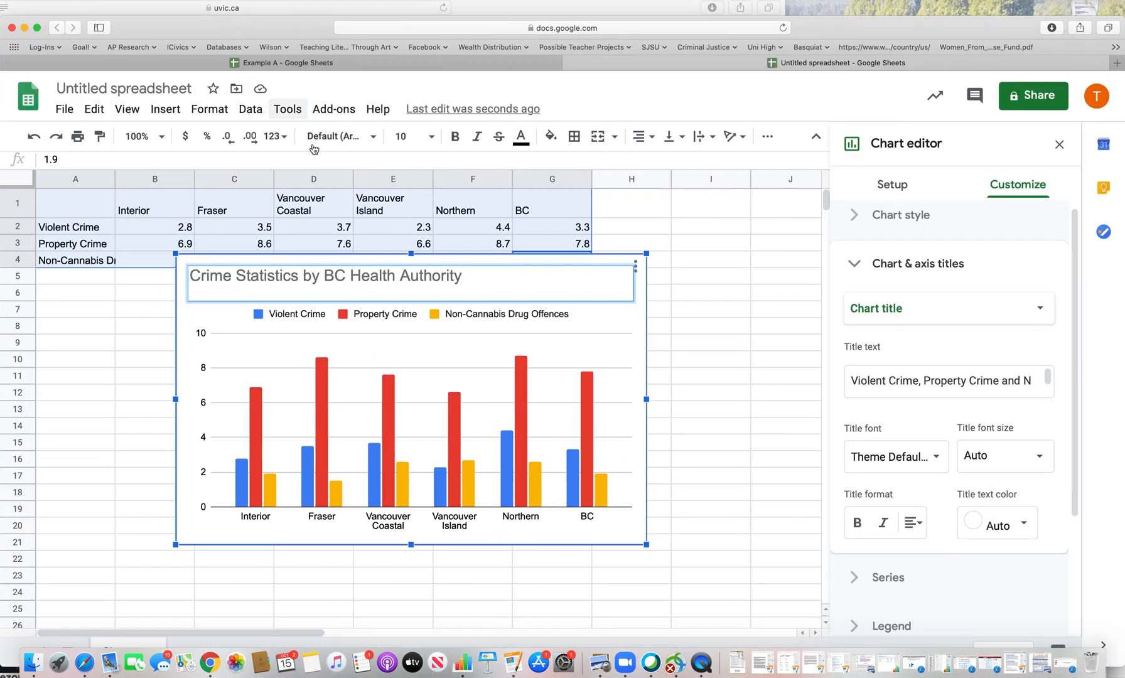
pyautogui.click(900, 187)
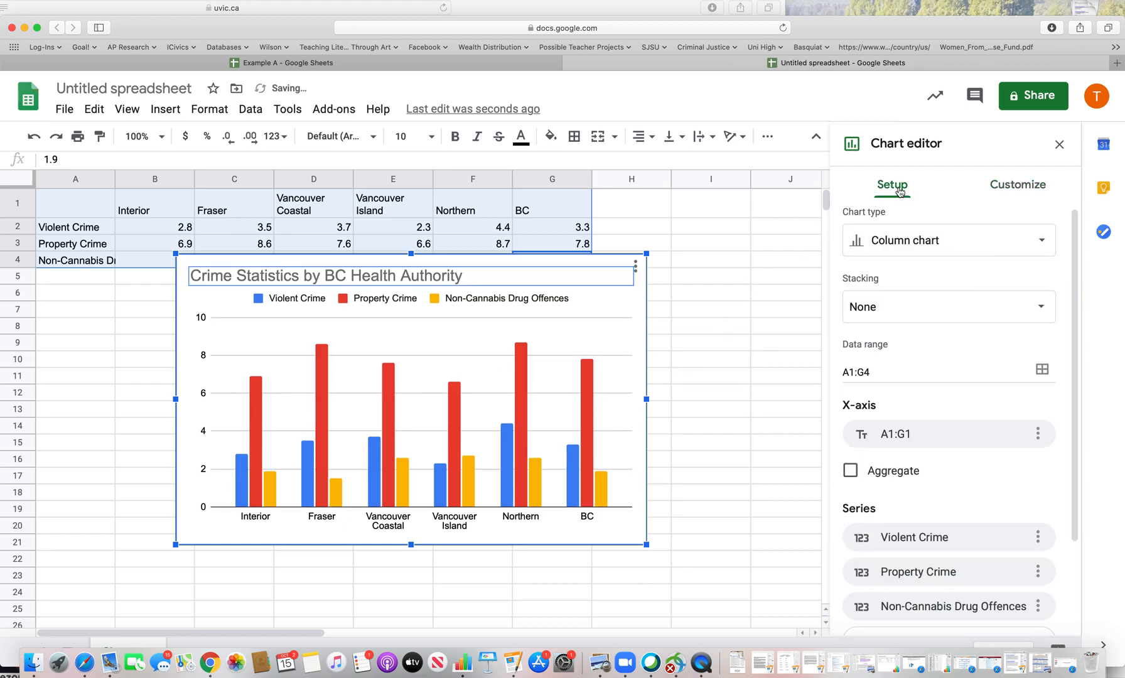
pyautogui.click(933, 238)
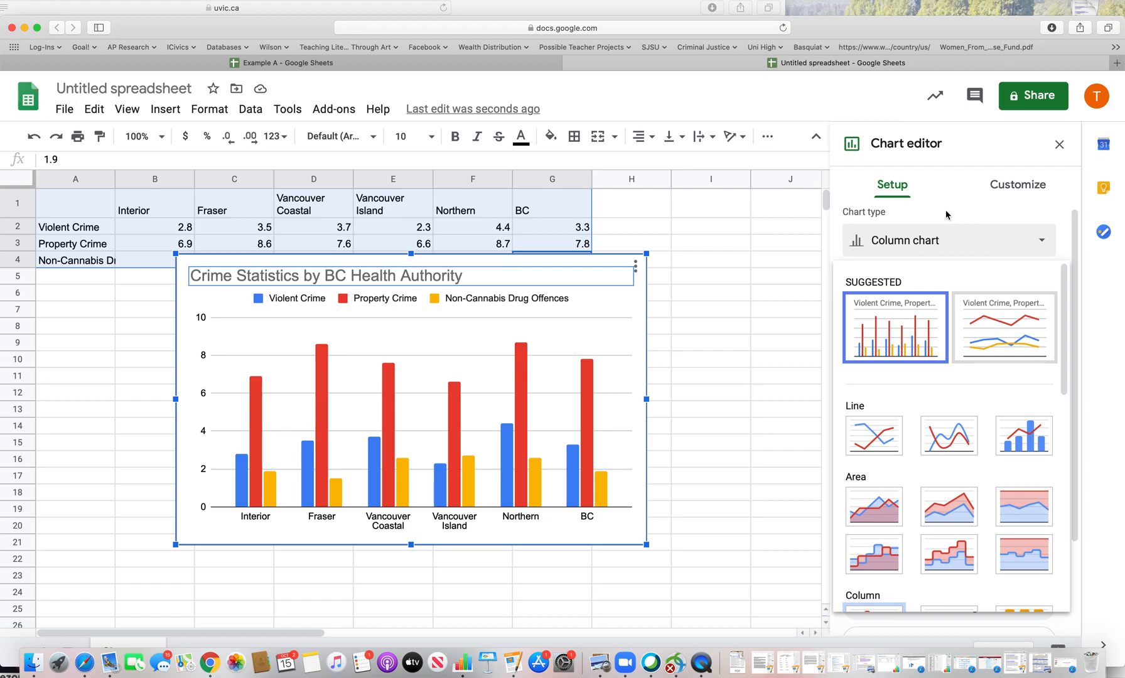
pyautogui.scroll(-5, 901, 498)
pyautogui.scroll(-5, 901, 498)
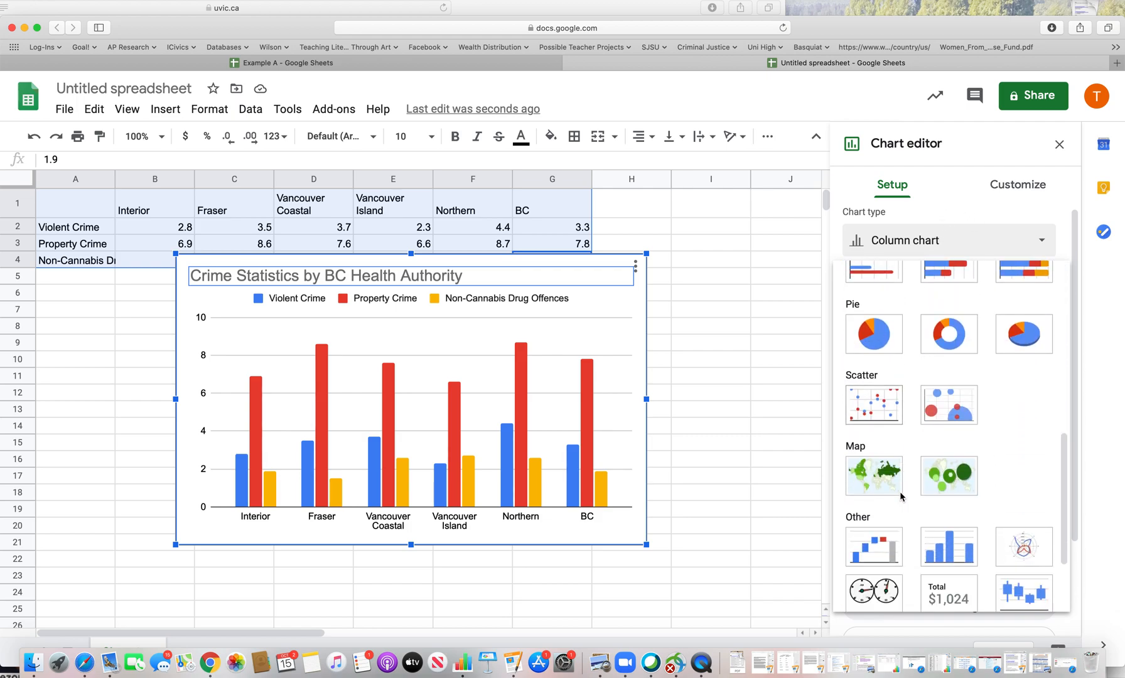
pyautogui.click(900, 496)
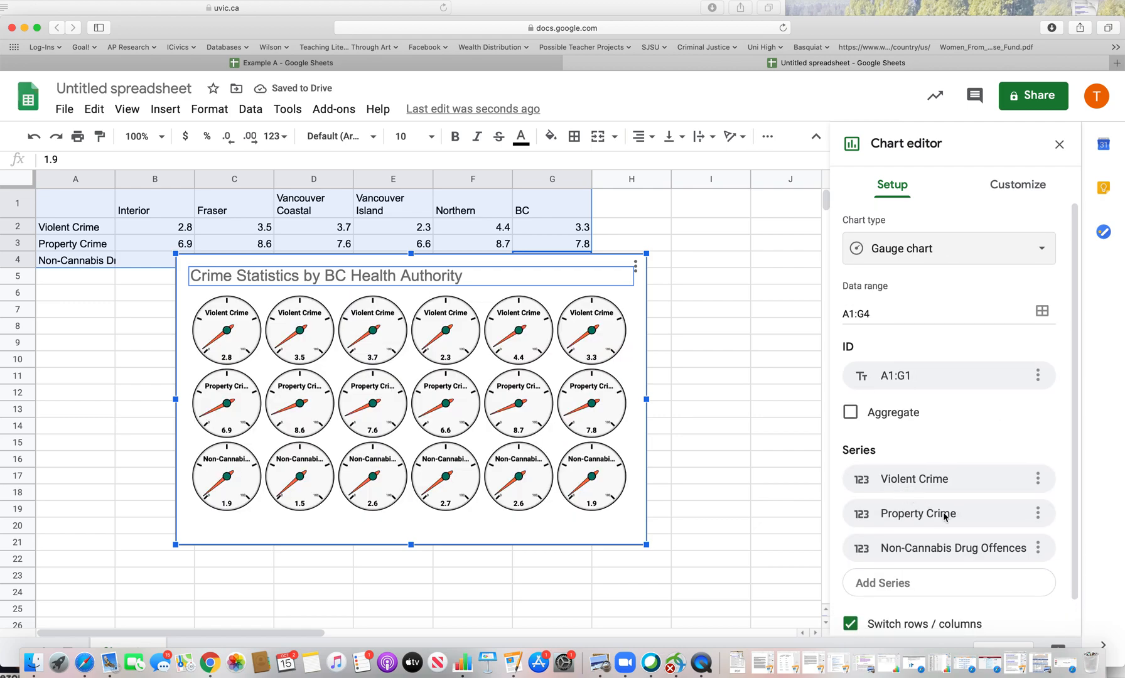
pyautogui.click(1018, 194)
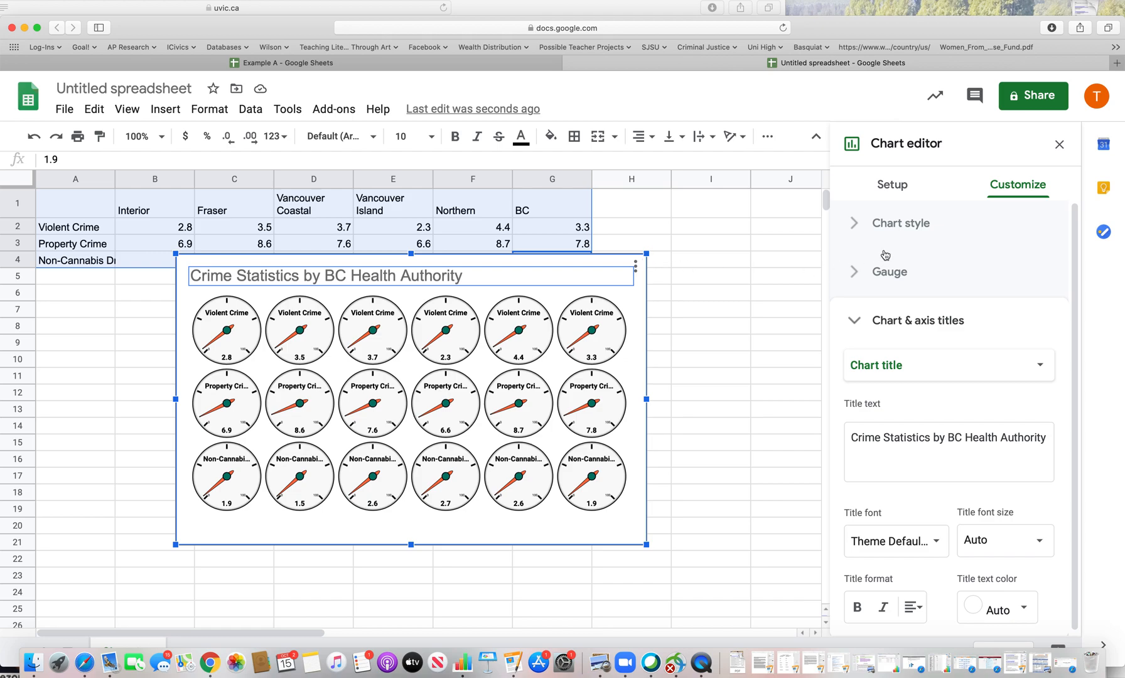
pyautogui.press('super+z')
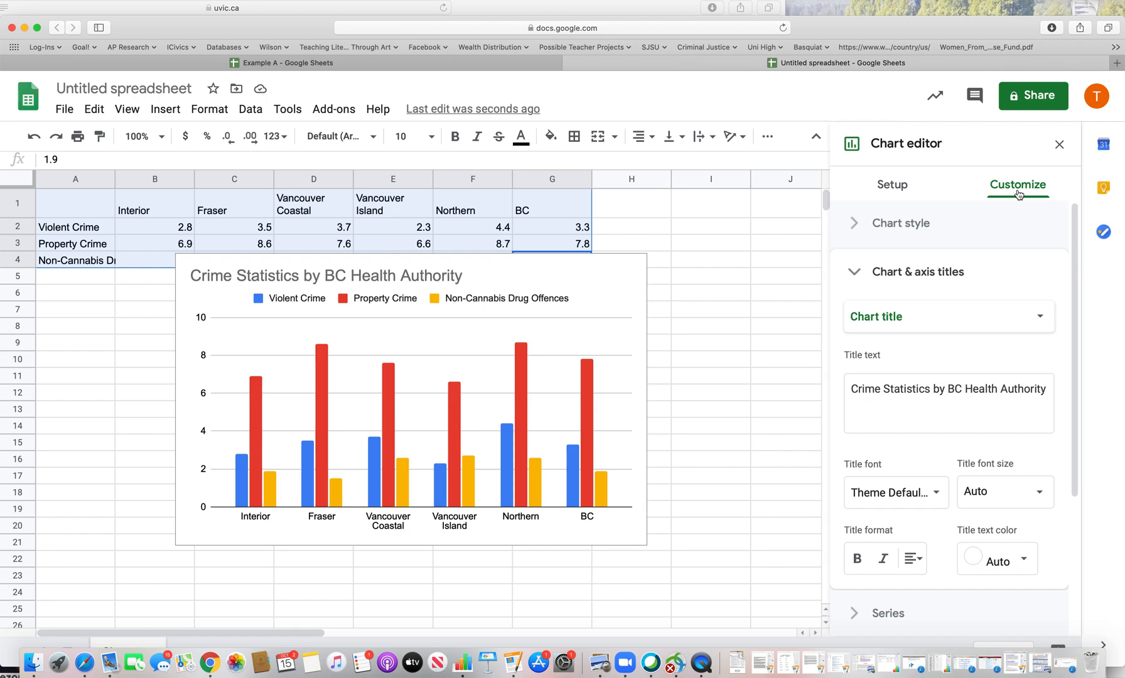
pyautogui.click(967, 325)
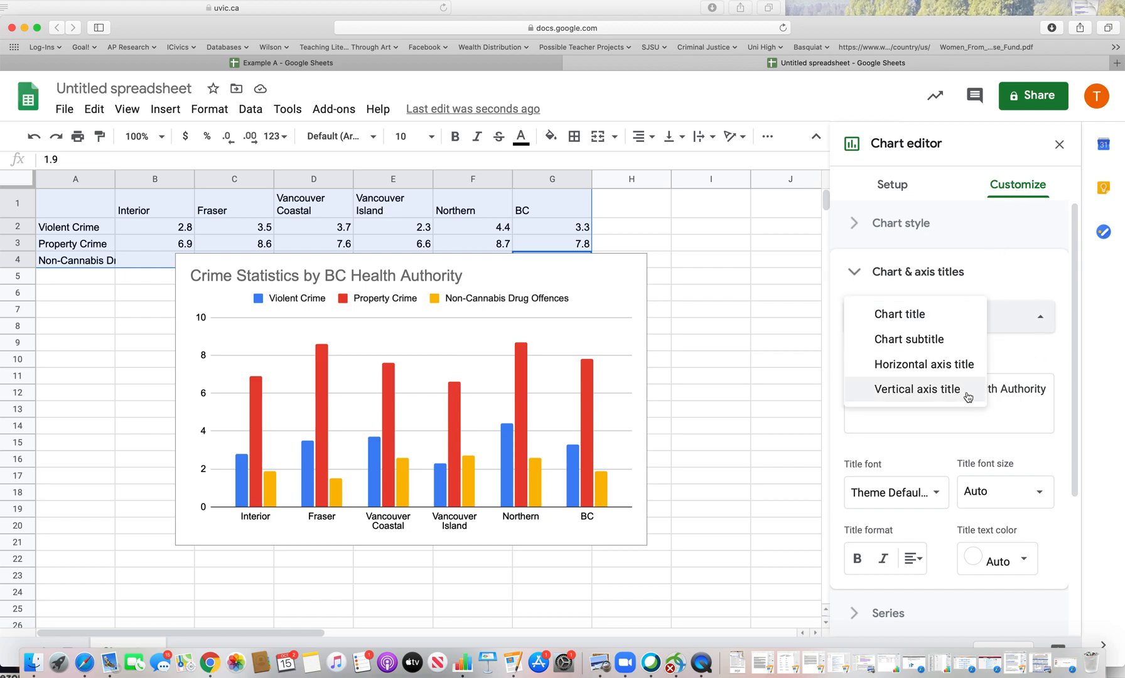
pyautogui.click(1011, 283)
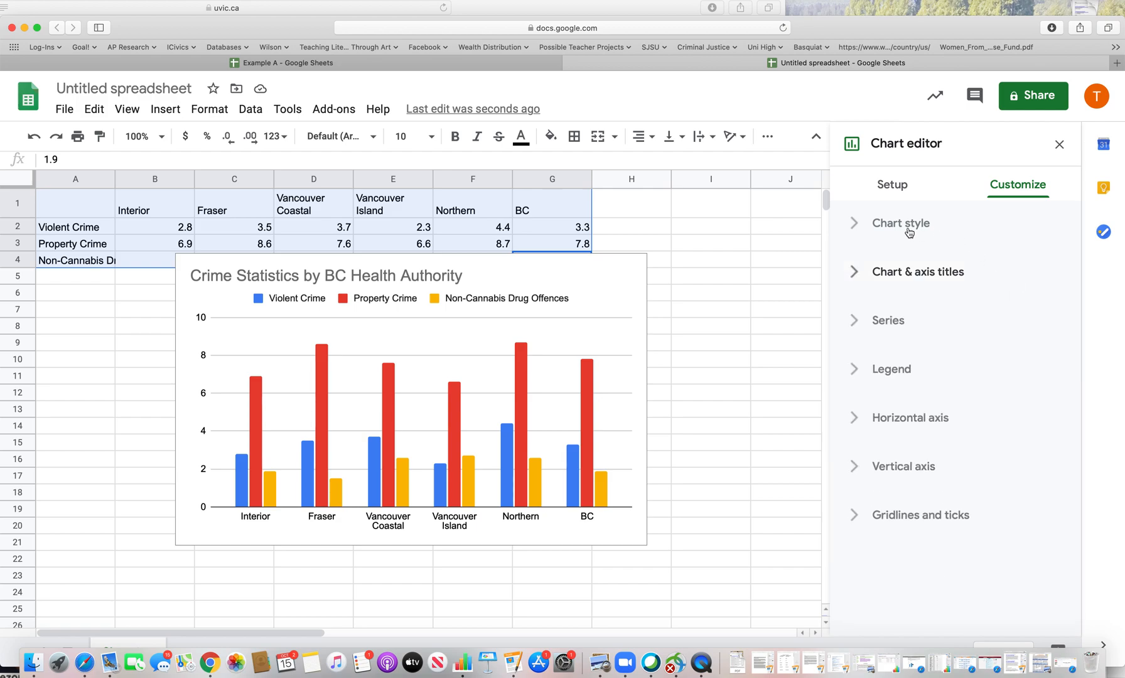
pyautogui.click(879, 225)
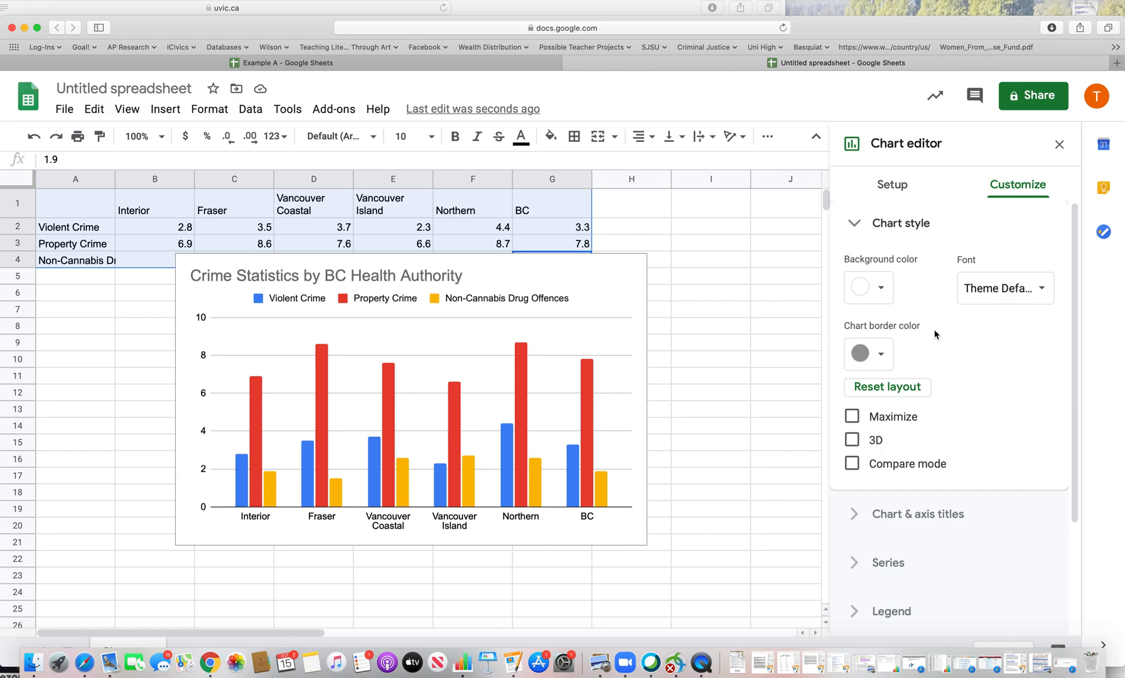
pyautogui.moveTo(888, 31); pyautogui.dragTo(918, 5)
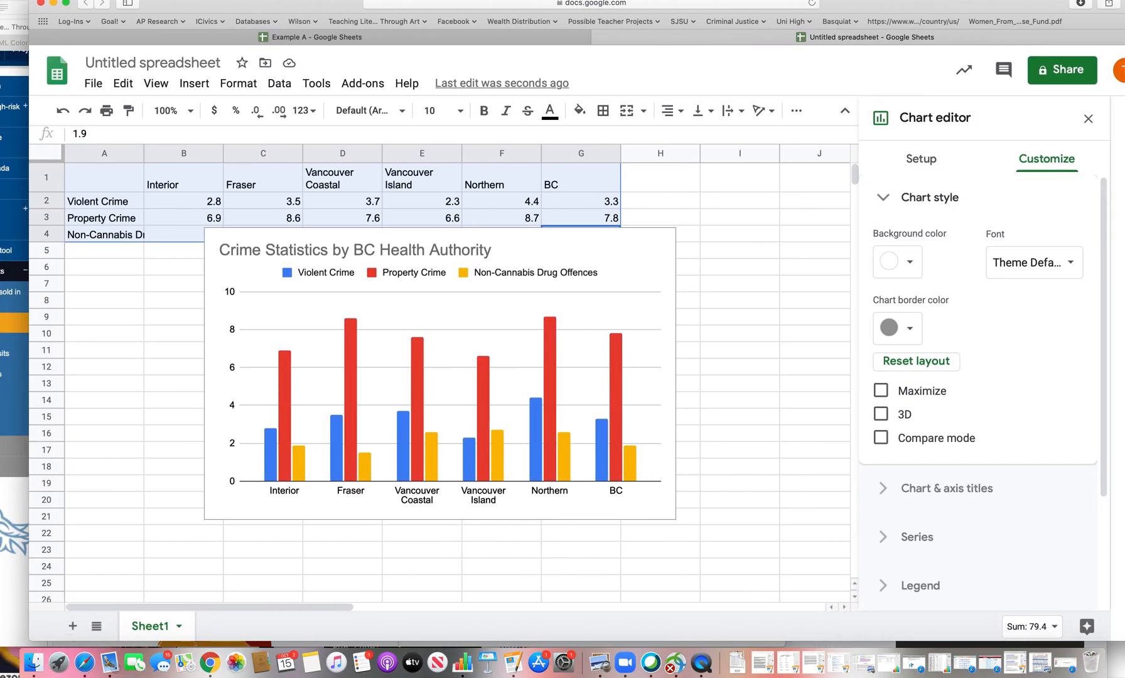
pyautogui.click(906, 274)
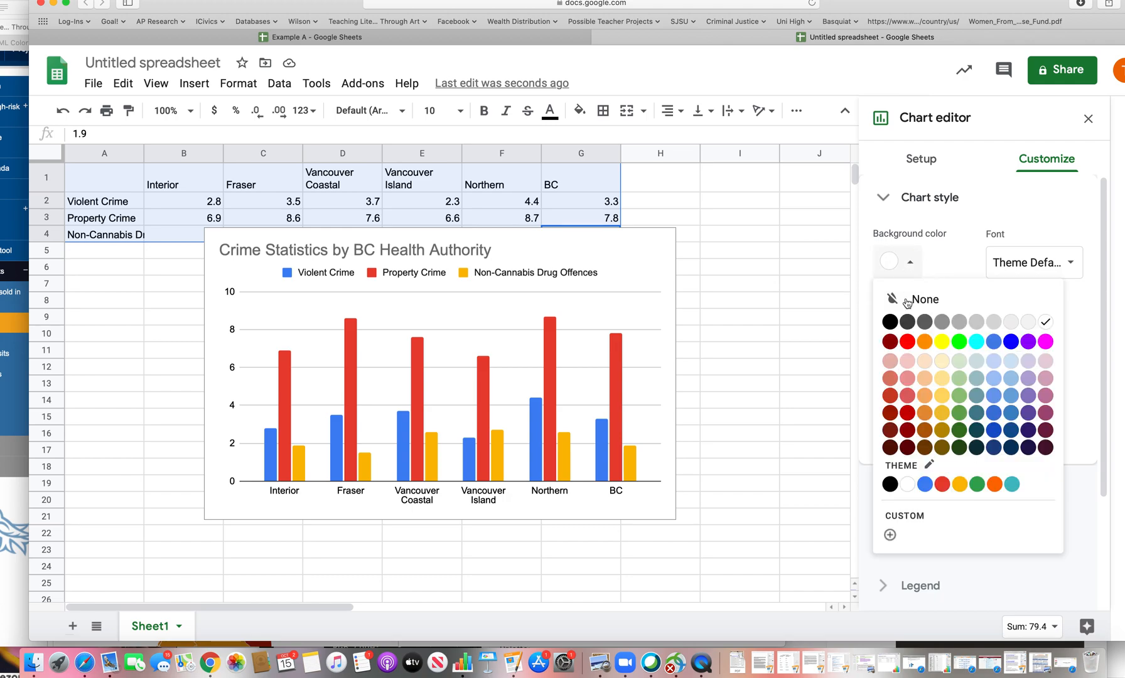
pyautogui.click(890, 536)
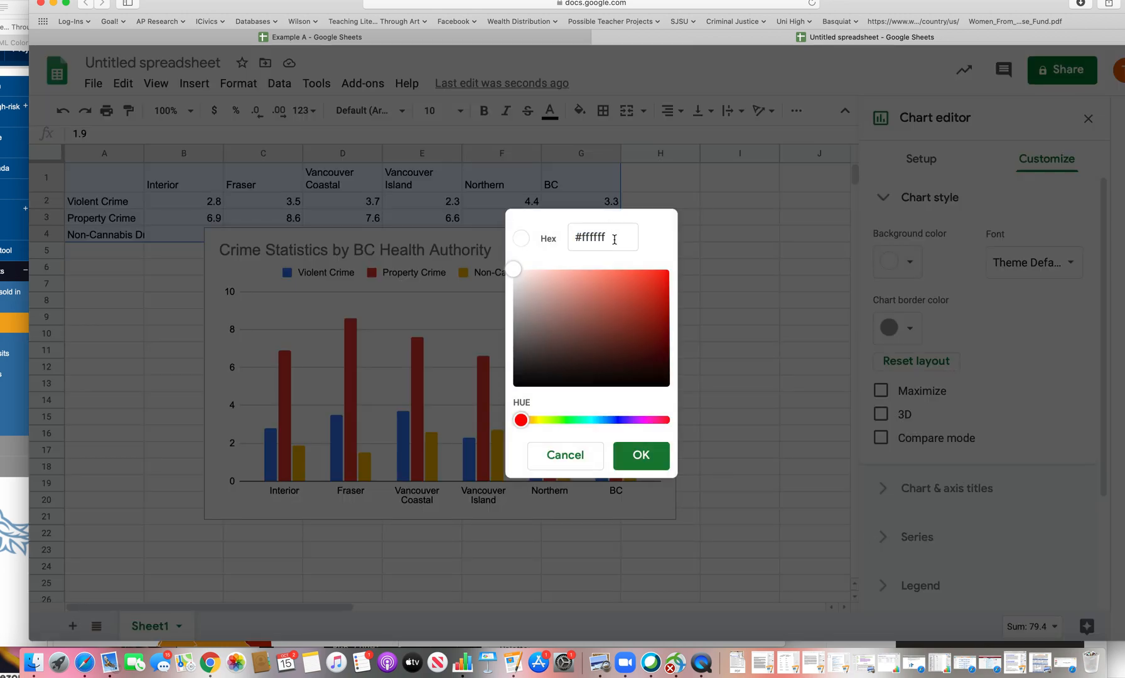
pyautogui.moveTo(615, 238); pyautogui.dragTo(557, 229)
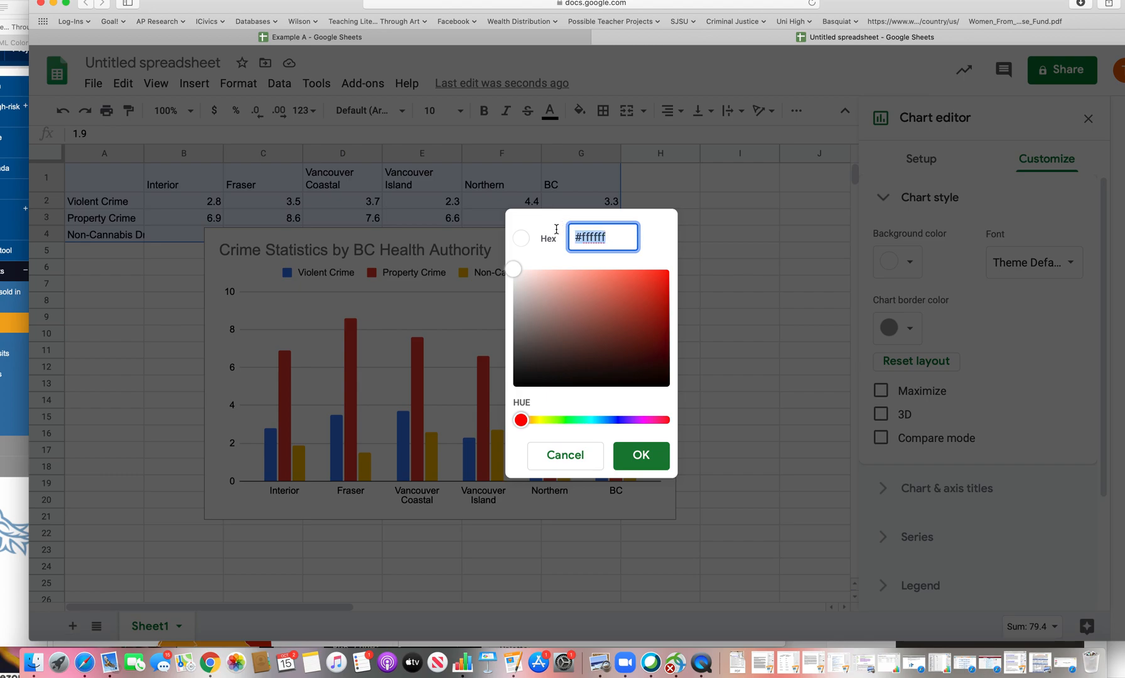
pyautogui.click(579, 460)
pyautogui.click(635, 264)
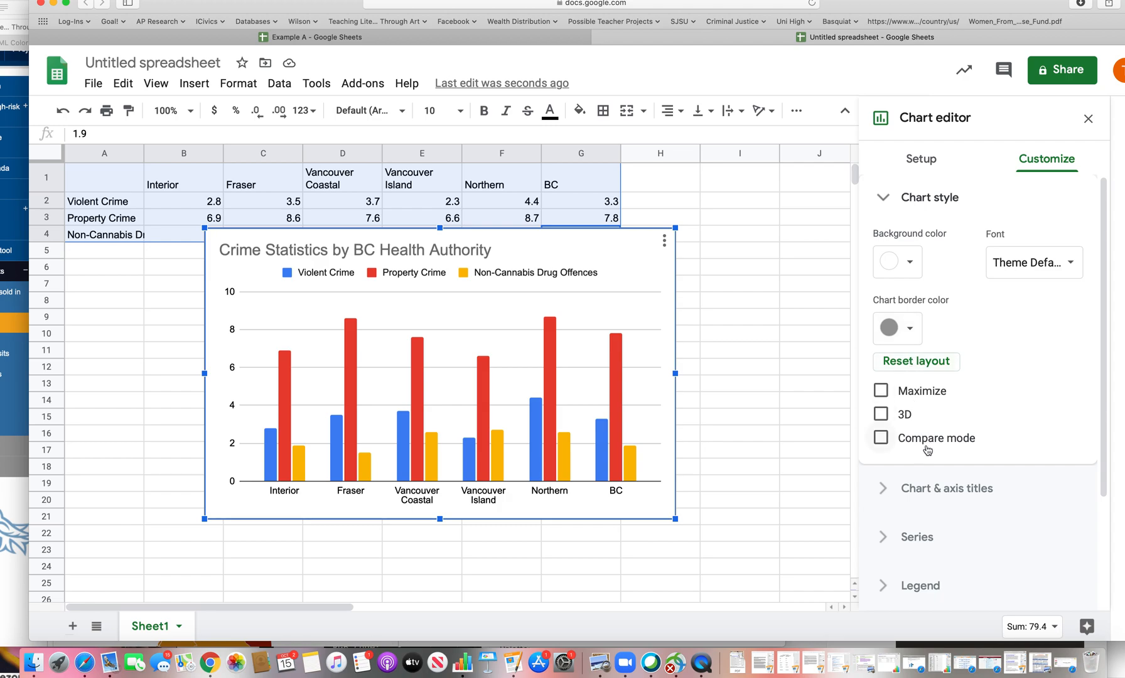
# - Add the chart subtitle "2008-2010 Average Rate" to the crime statistics chart
pyautogui.scroll(-1, 908, 465)
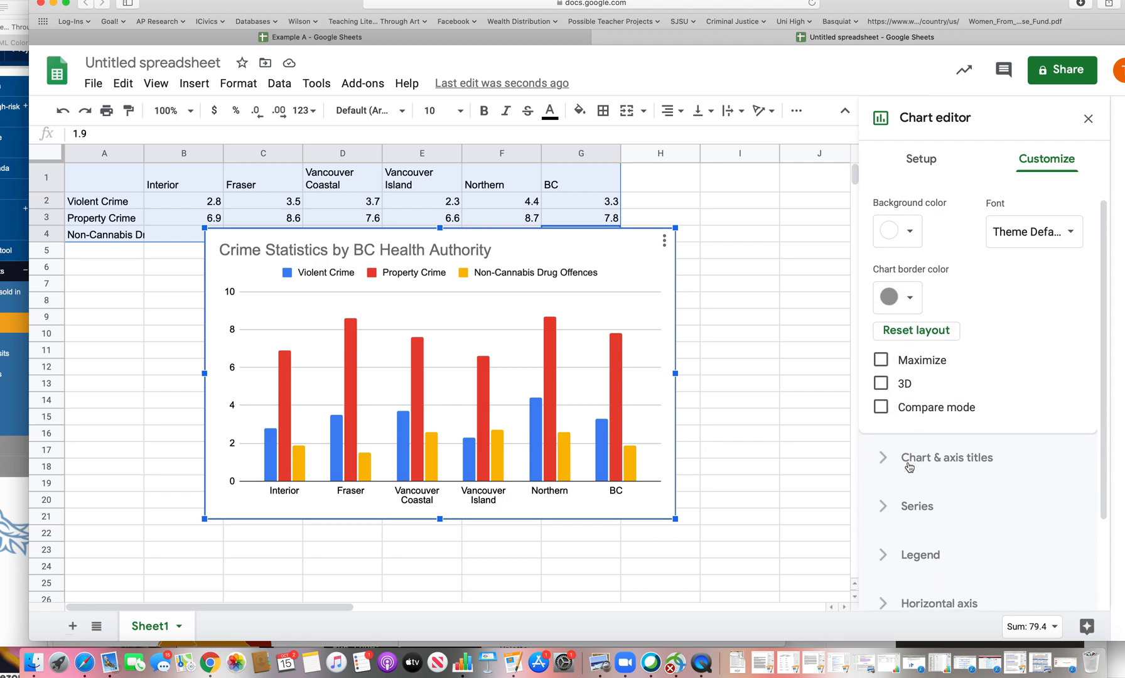
pyautogui.scroll(1, 909, 467)
pyautogui.scroll(-1, 909, 466)
pyautogui.click(887, 456)
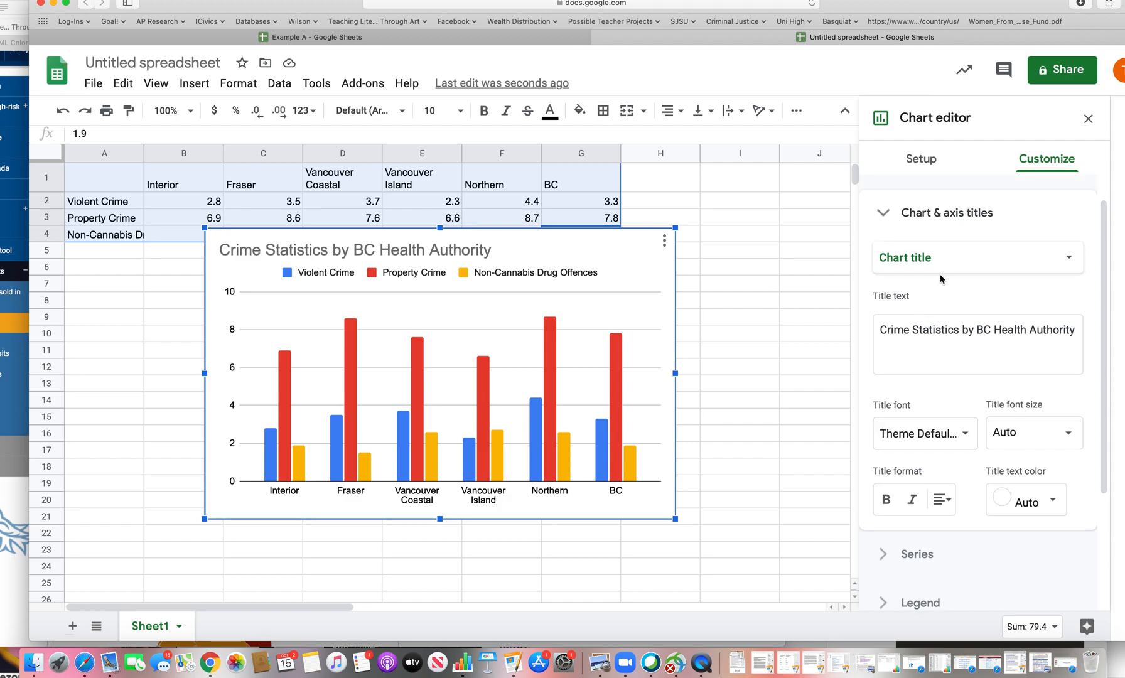
pyautogui.click(1065, 262)
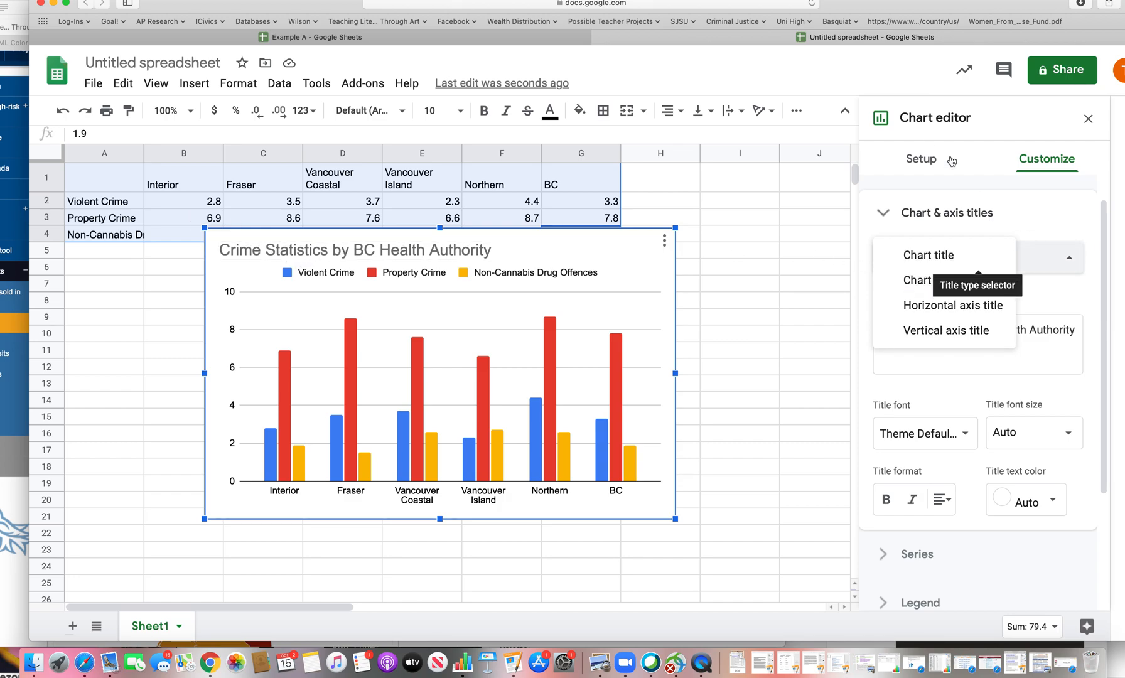
pyautogui.moveTo(839, 9); pyautogui.dragTo(709, 114)
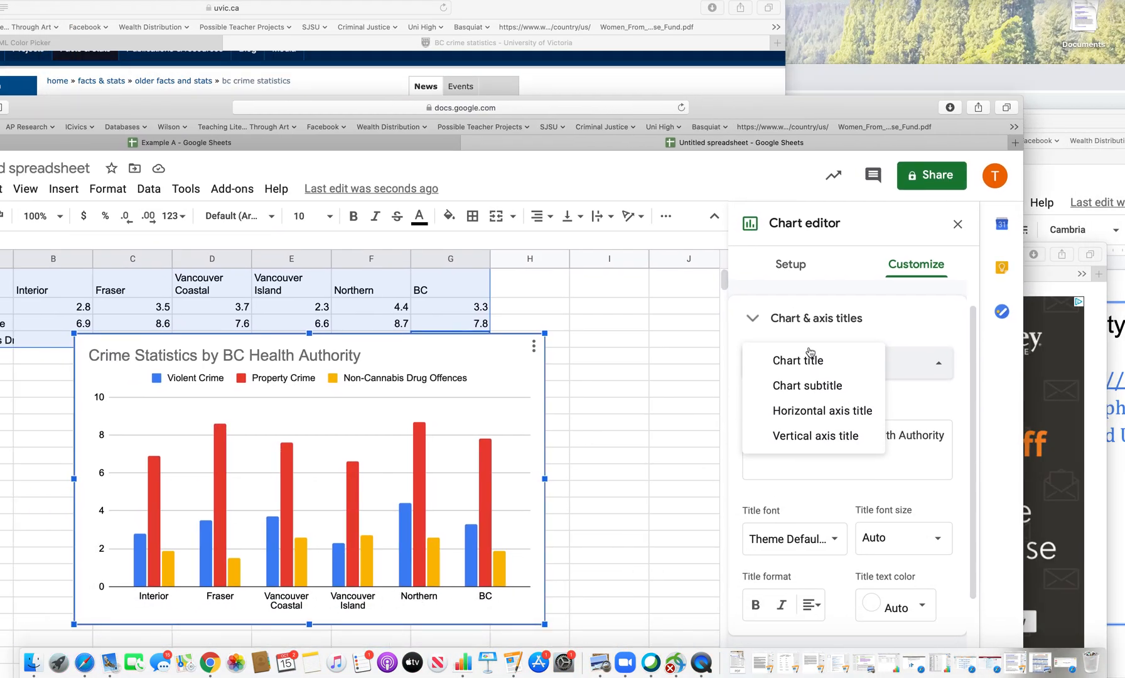
pyautogui.click(827, 386)
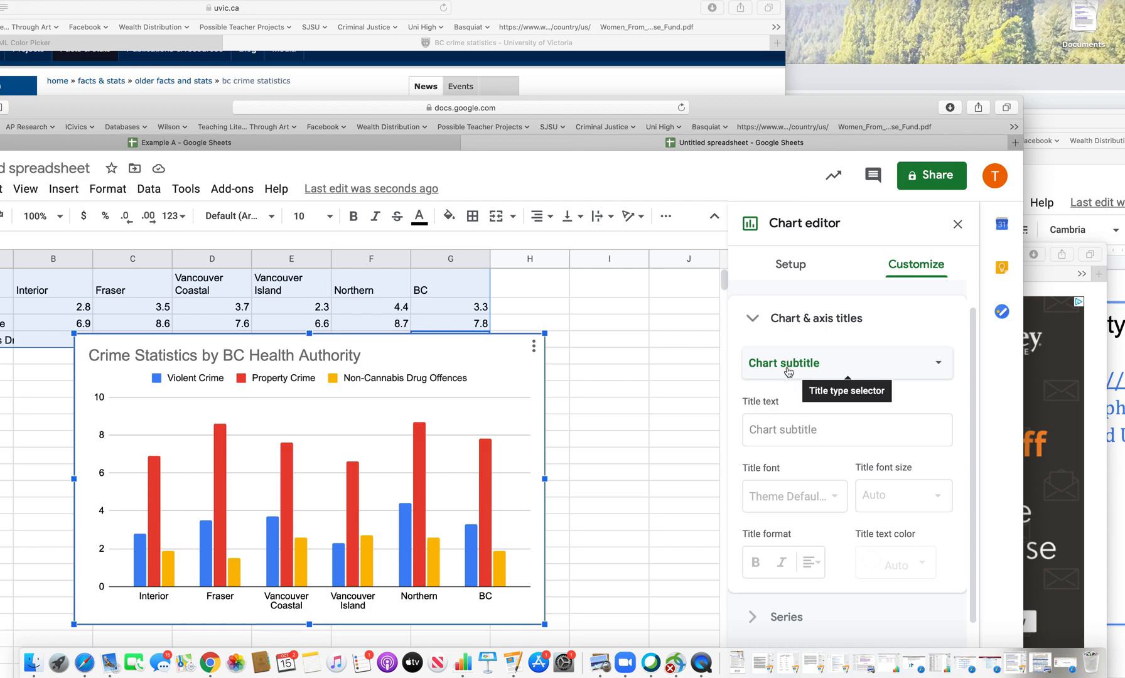
pyautogui.click(803, 429)
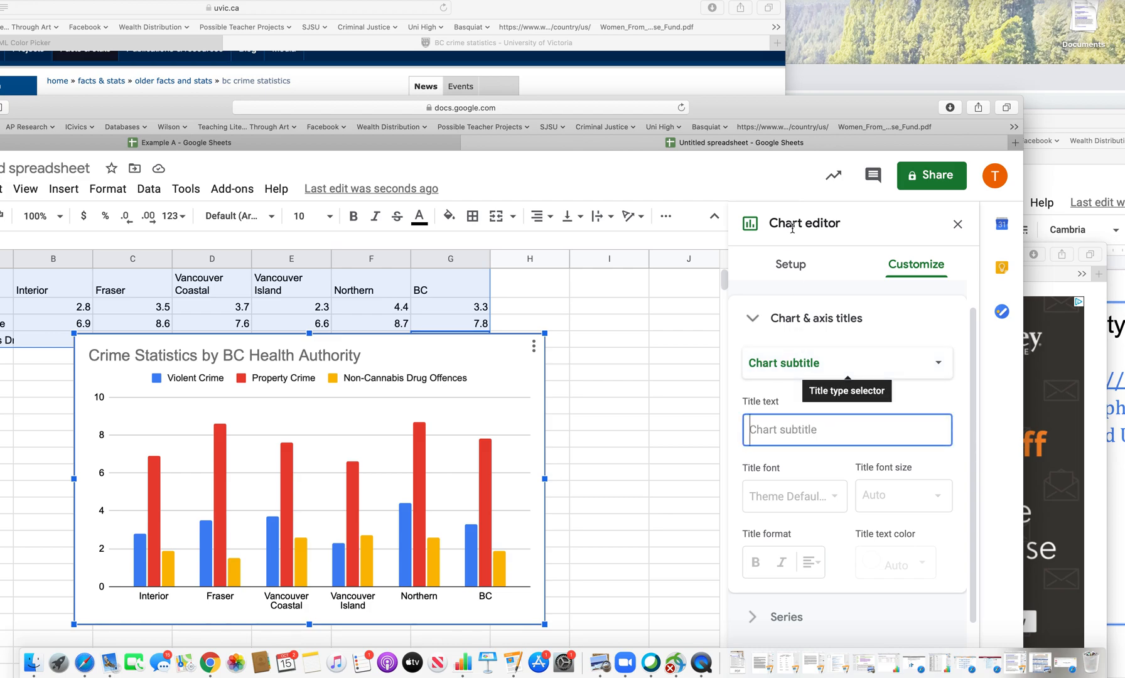
pyautogui.moveTo(765, 110); pyautogui.dragTo(778, 62)
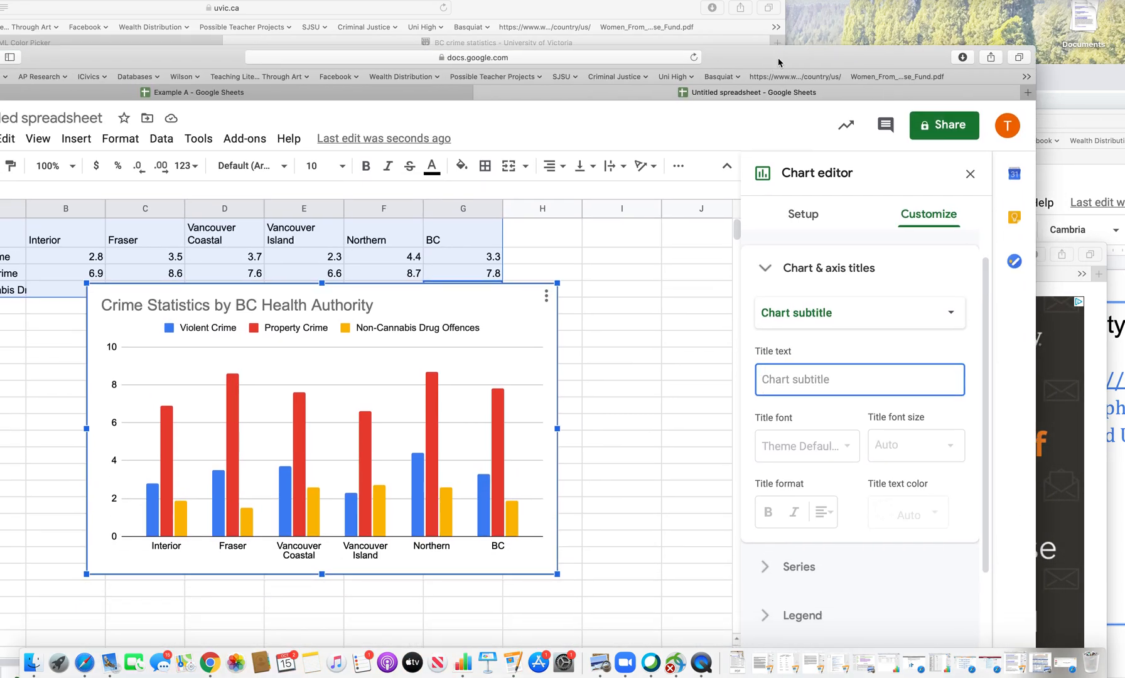
pyautogui.write('2008-200')
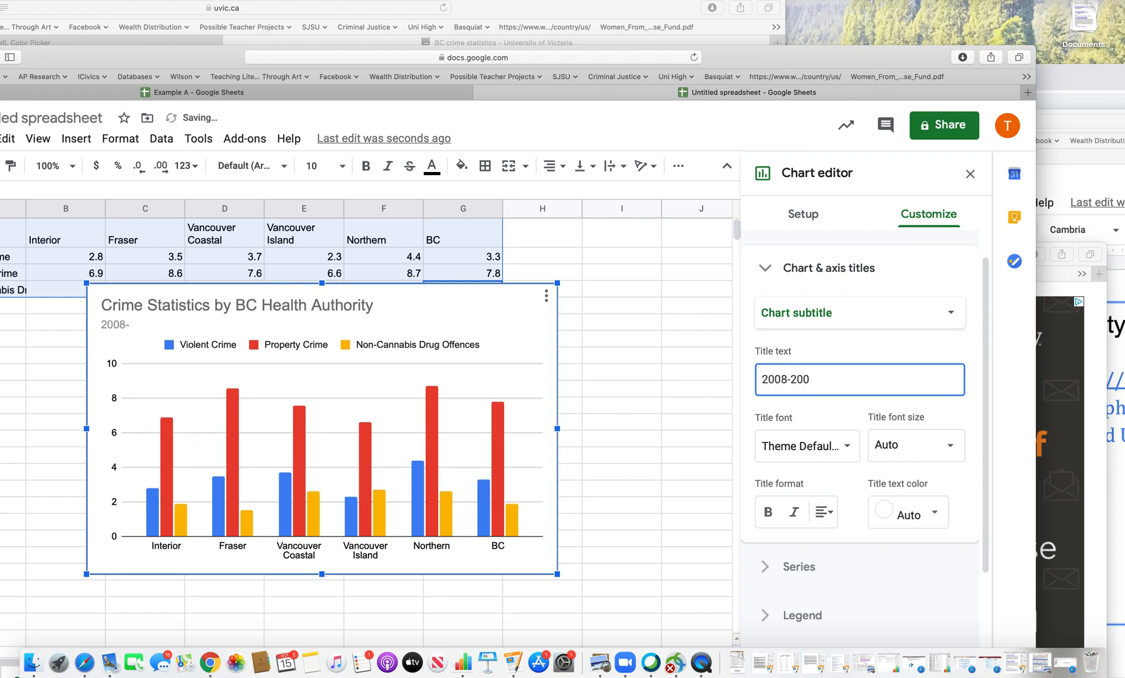
pyautogui.press('BackSpace')
pyautogui.write('10 Average Rat')
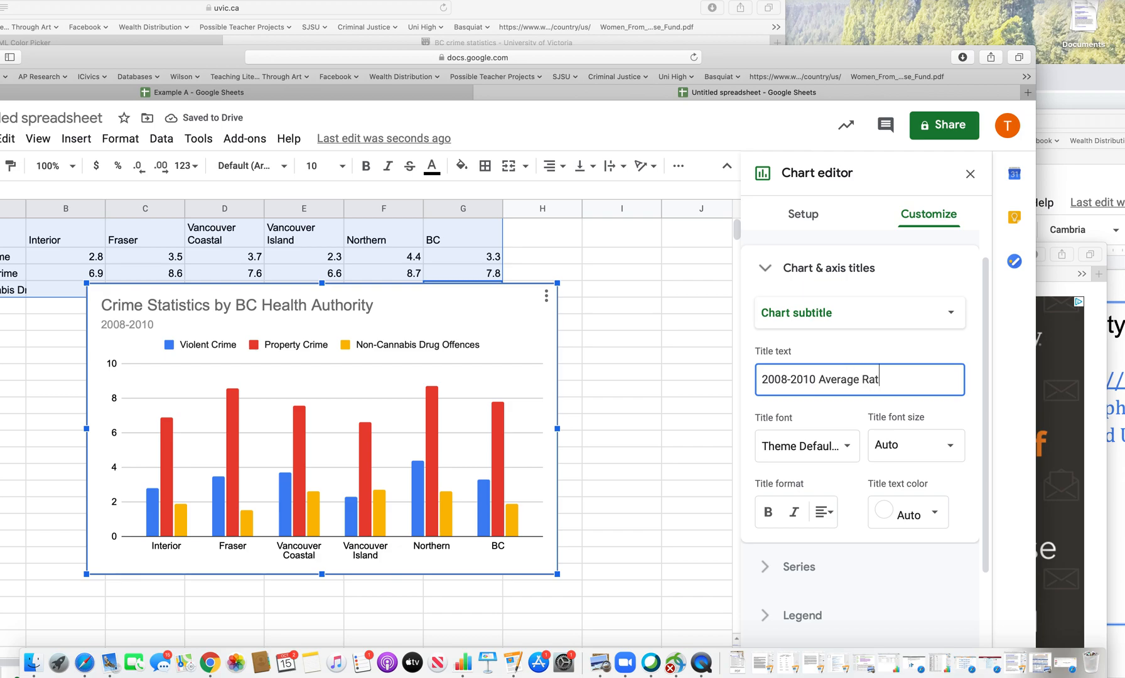
pyautogui.write('e')
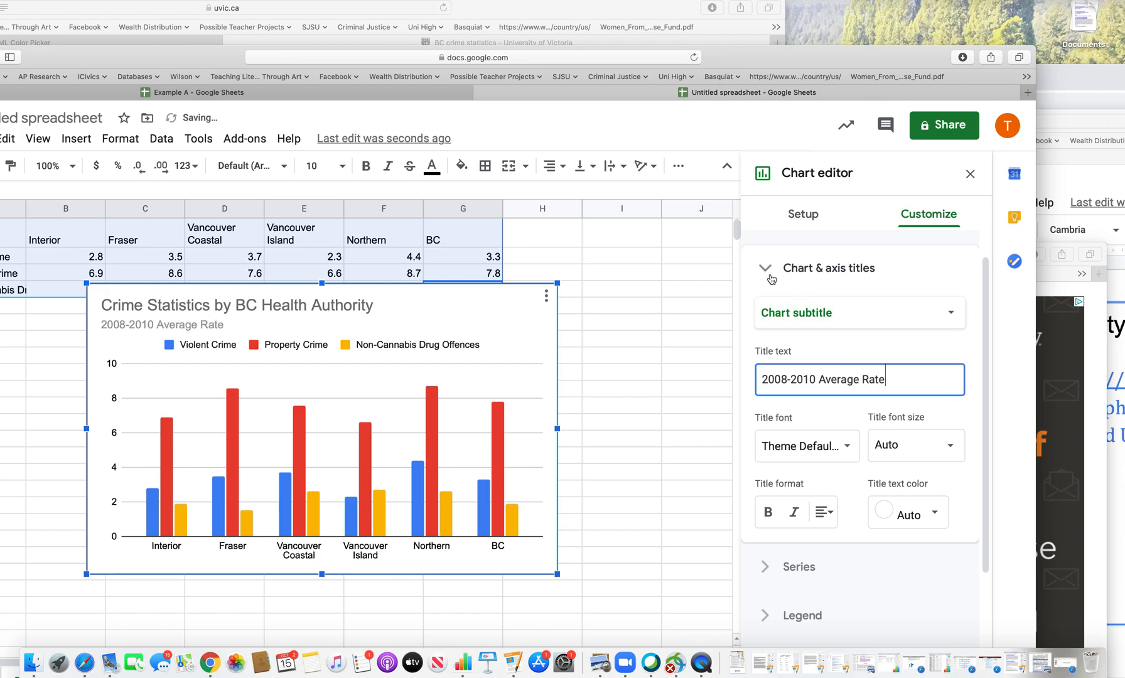
# - Check the vertical axis label on the UVic source chart, and set the new chart's vertical axis title to "Rate per 1000 Population"
pyautogui.moveTo(772, 57); pyautogui.dragTo(861, 2)
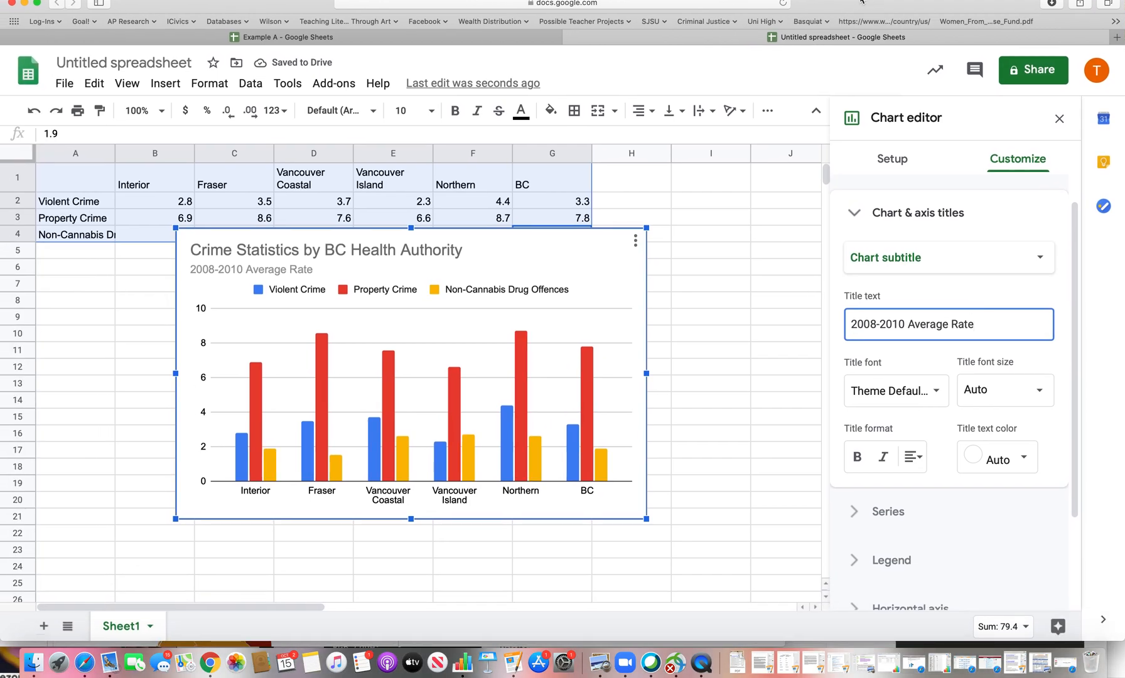
pyautogui.click(976, 255)
pyautogui.click(917, 305)
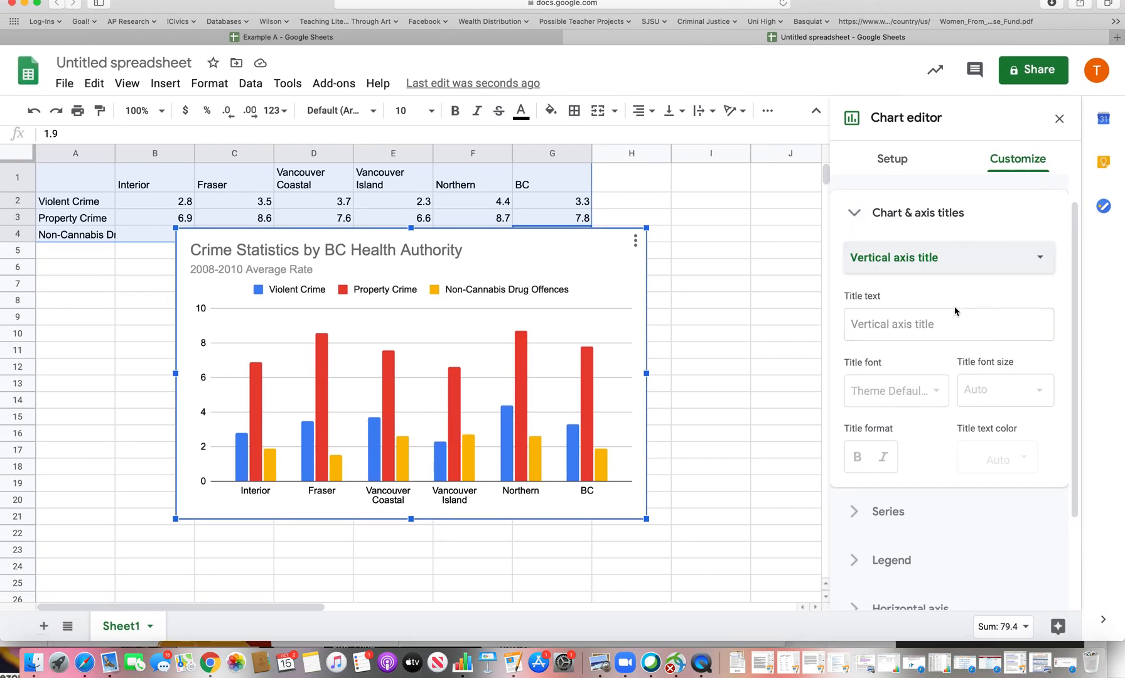
pyautogui.moveTo(870, 15); pyautogui.dragTo(1123, 15)
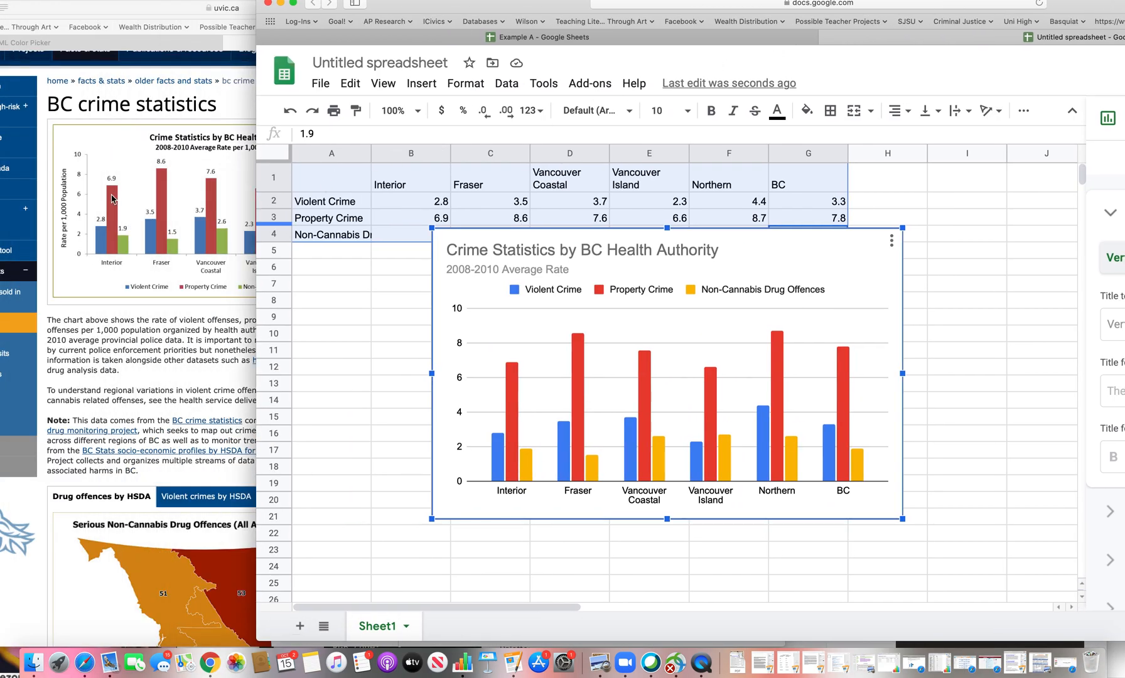
pyautogui.moveTo(436, 11); pyautogui.dragTo(162, 17)
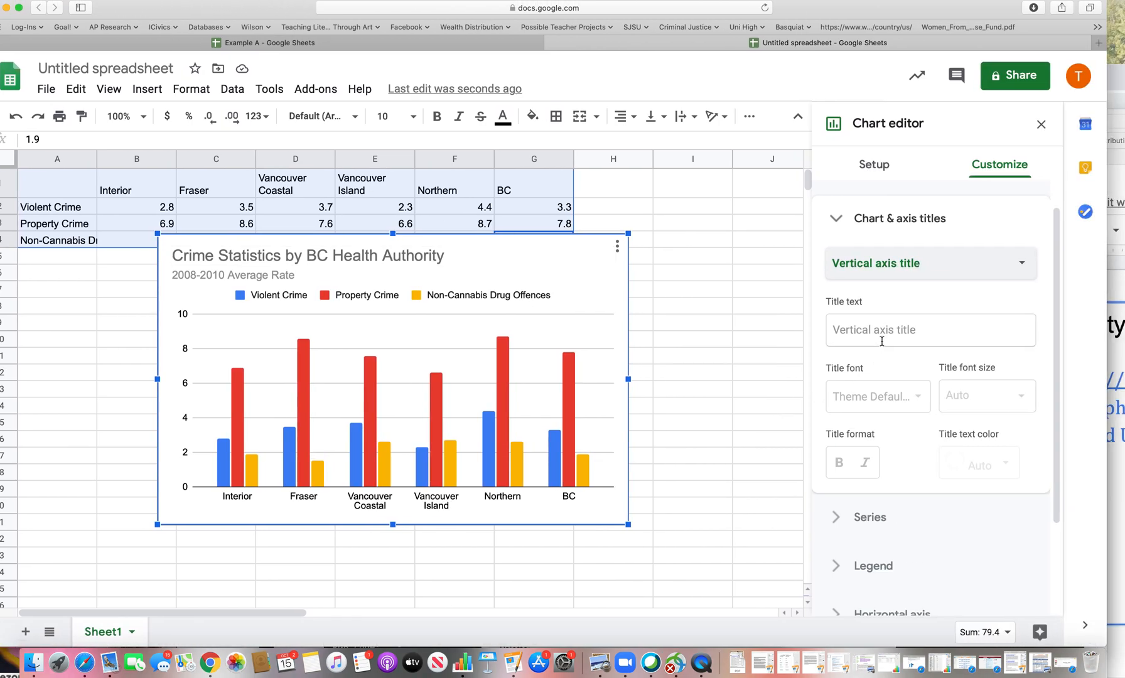
pyautogui.click(884, 317)
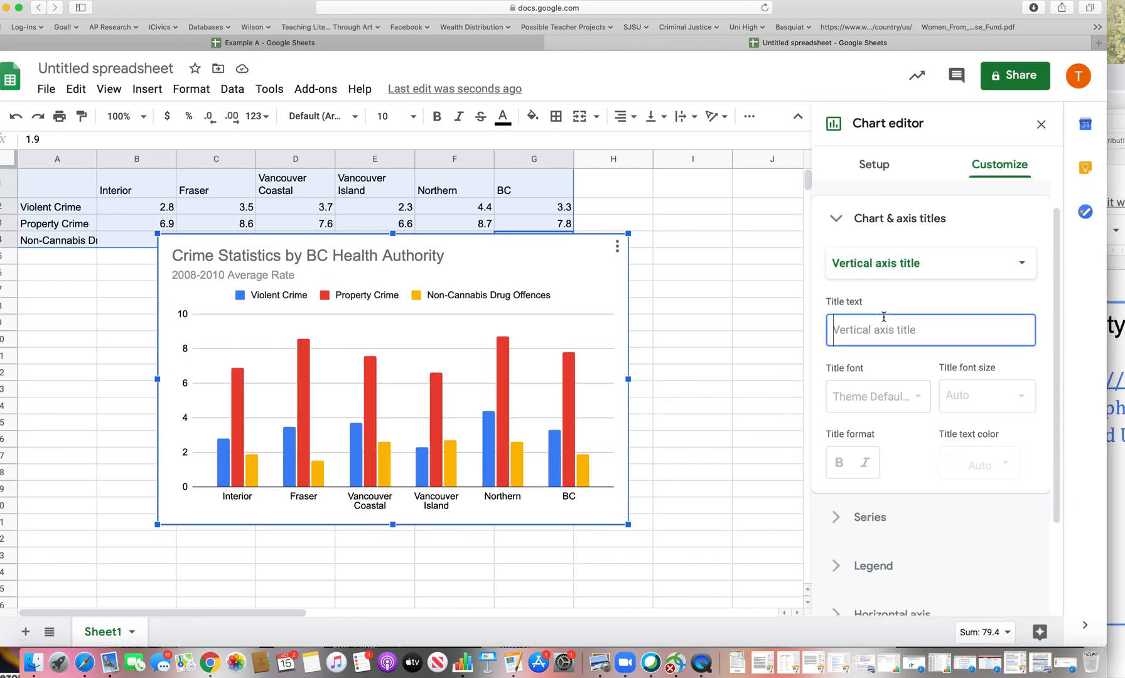
pyautogui.write('Rate per 100')
pyautogui.press('super+space')
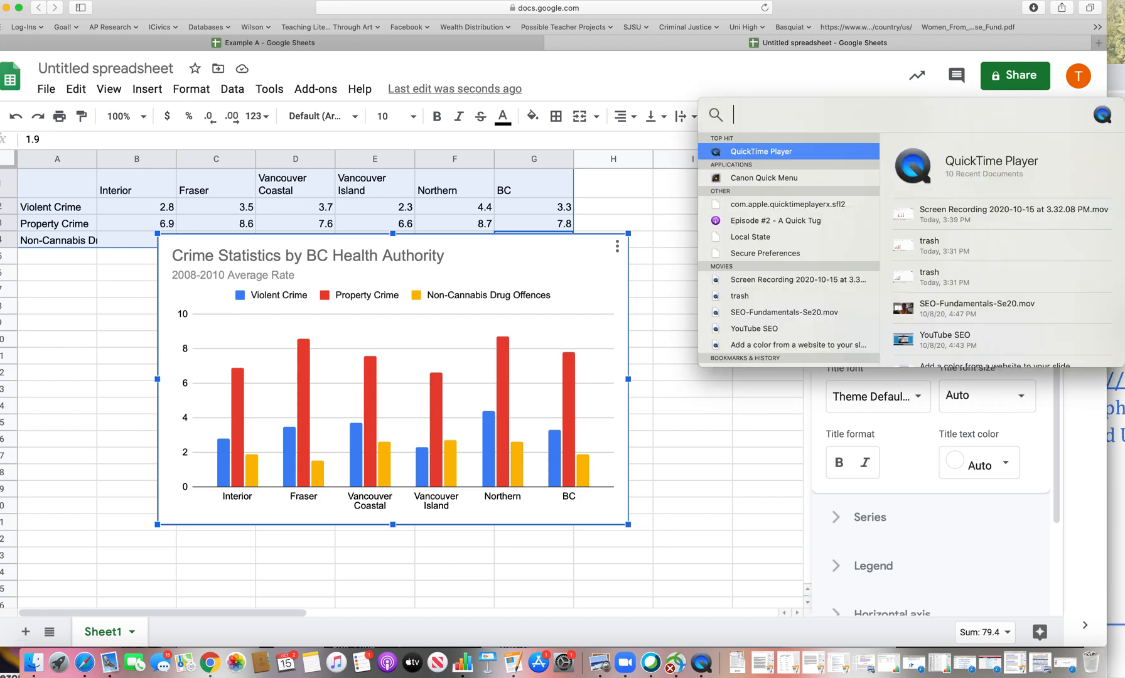
pyautogui.moveTo(788, 115); pyautogui.dragTo(741, 397)
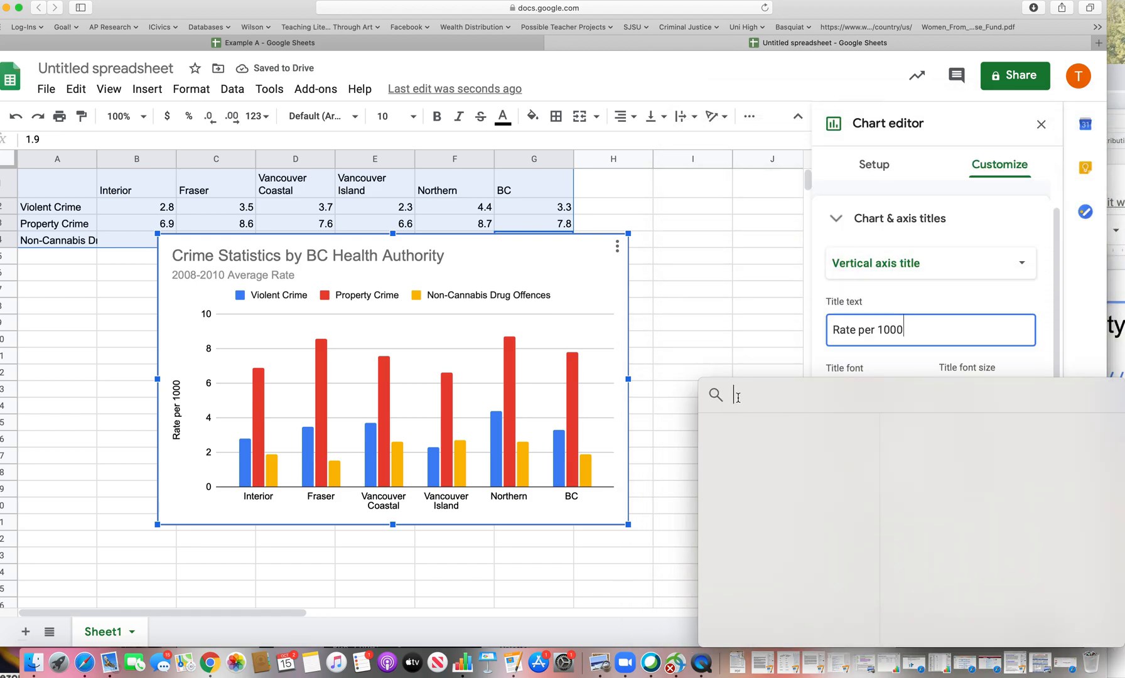
pyautogui.press('Escape')
pyautogui.write('Population')
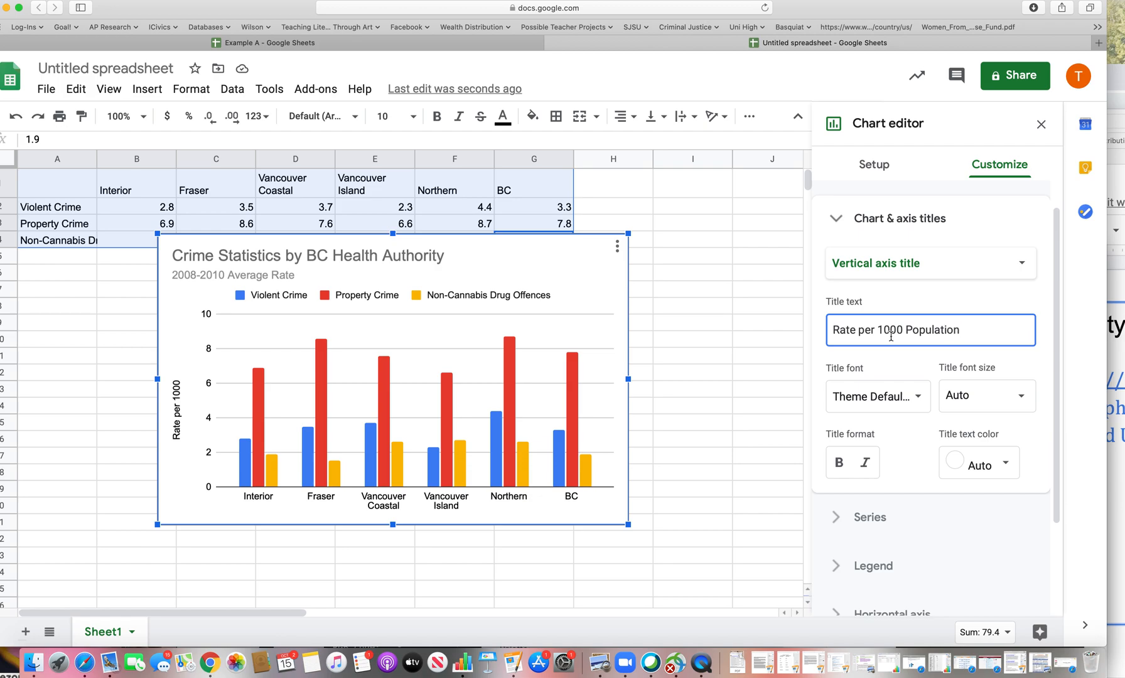
# - Try reversing the order of the crime chart's horizontal axis, and restore the original order
pyautogui.click(952, 569)
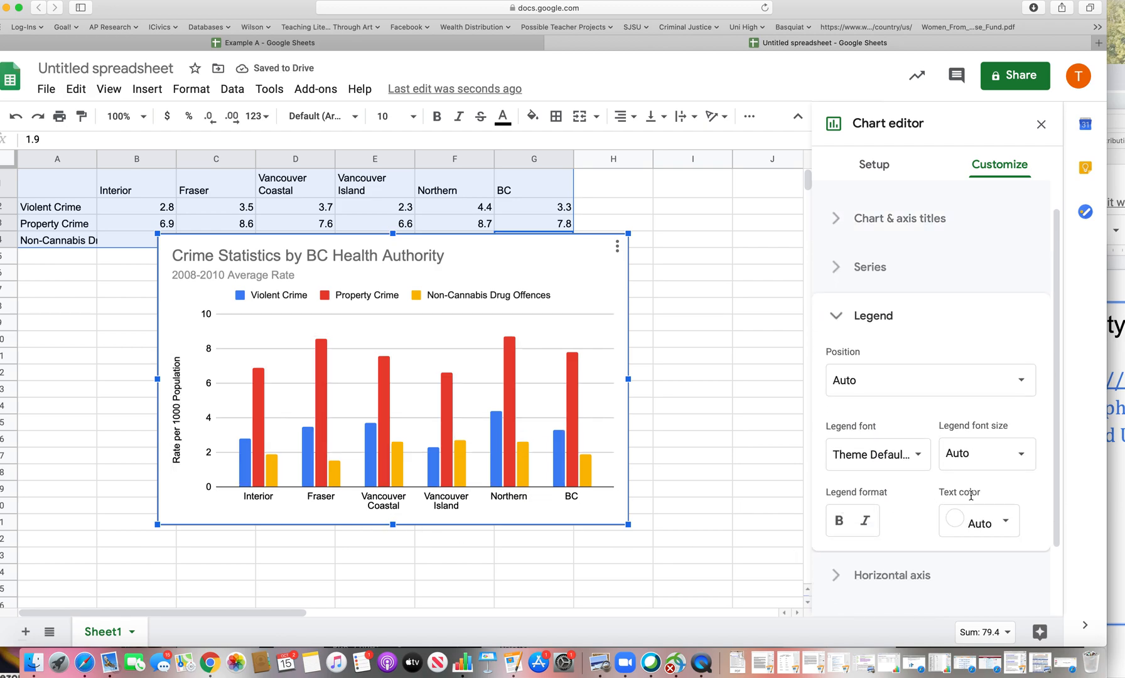
pyautogui.scroll(-3, 971, 497)
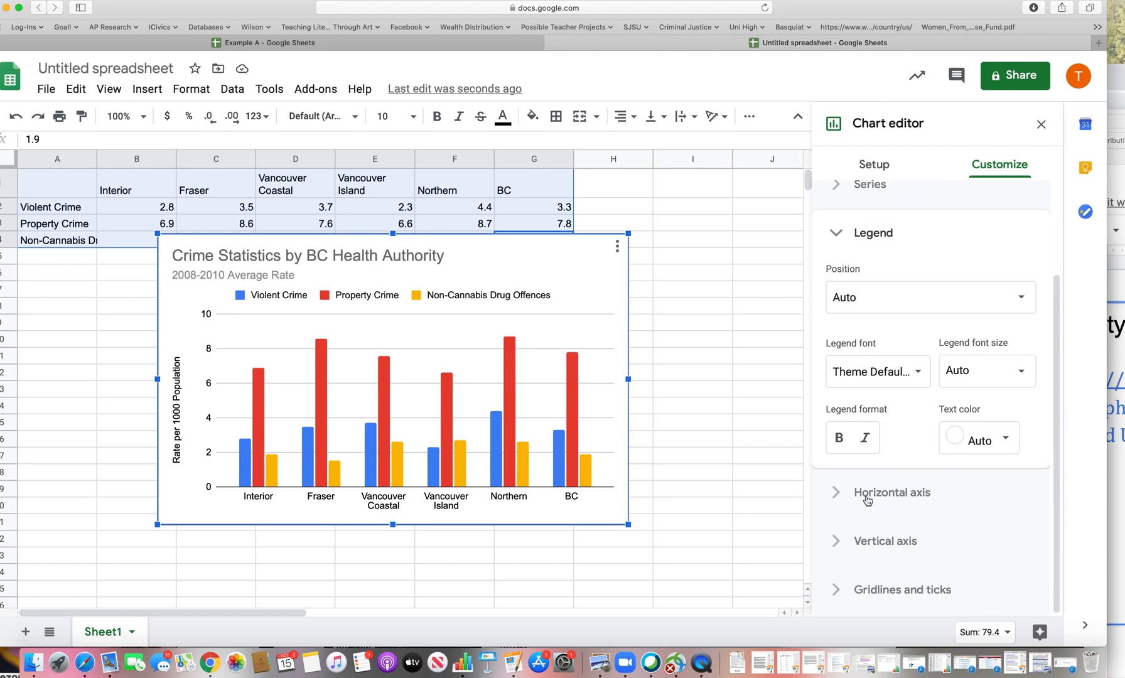
pyautogui.click(862, 499)
pyautogui.scroll(-1, 861, 502)
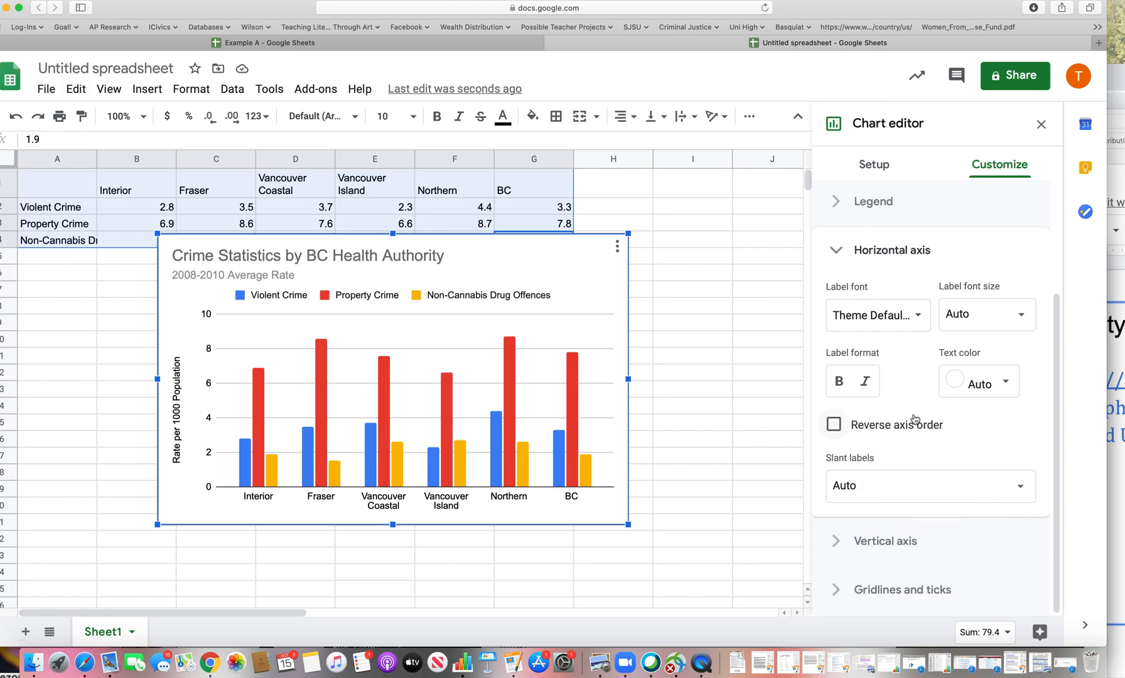
pyautogui.click(834, 425)
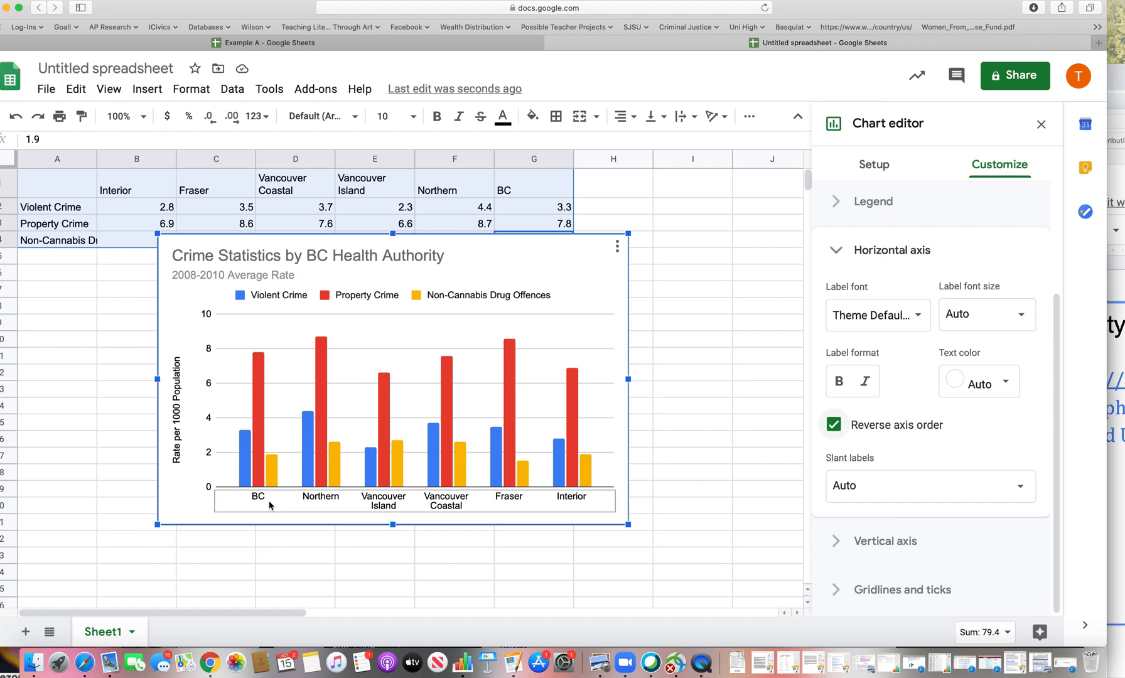
pyautogui.click(834, 426)
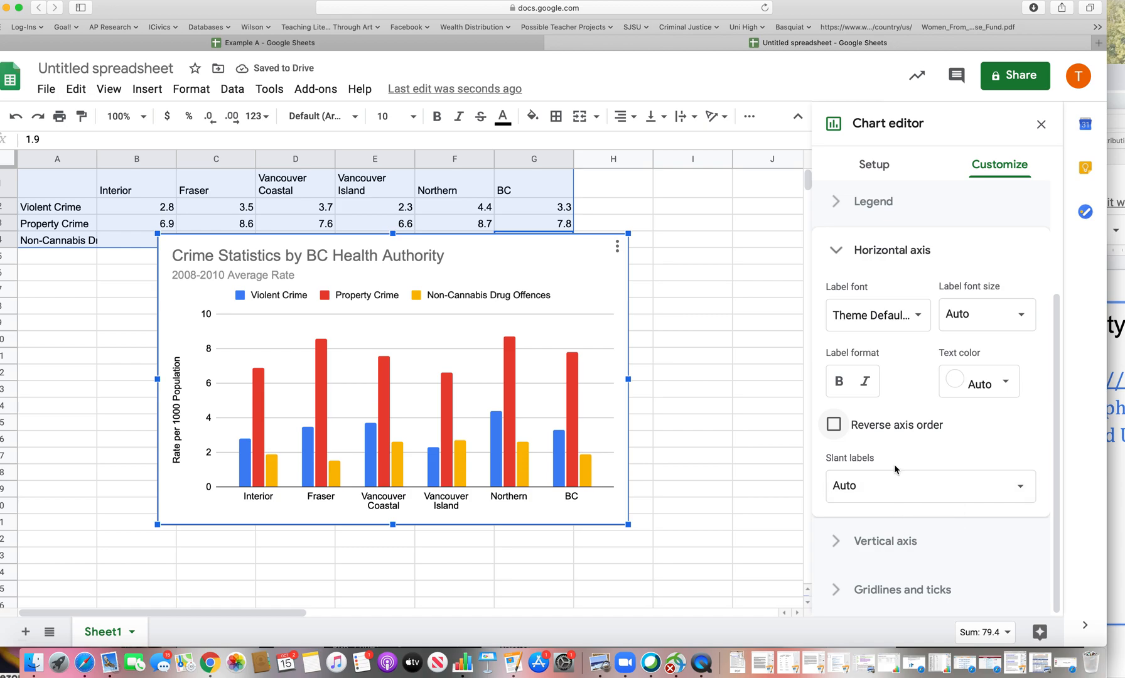
# - Try slanting the horizontal axis labels at 60°, and return the label slant to Auto
pyautogui.click(894, 482)
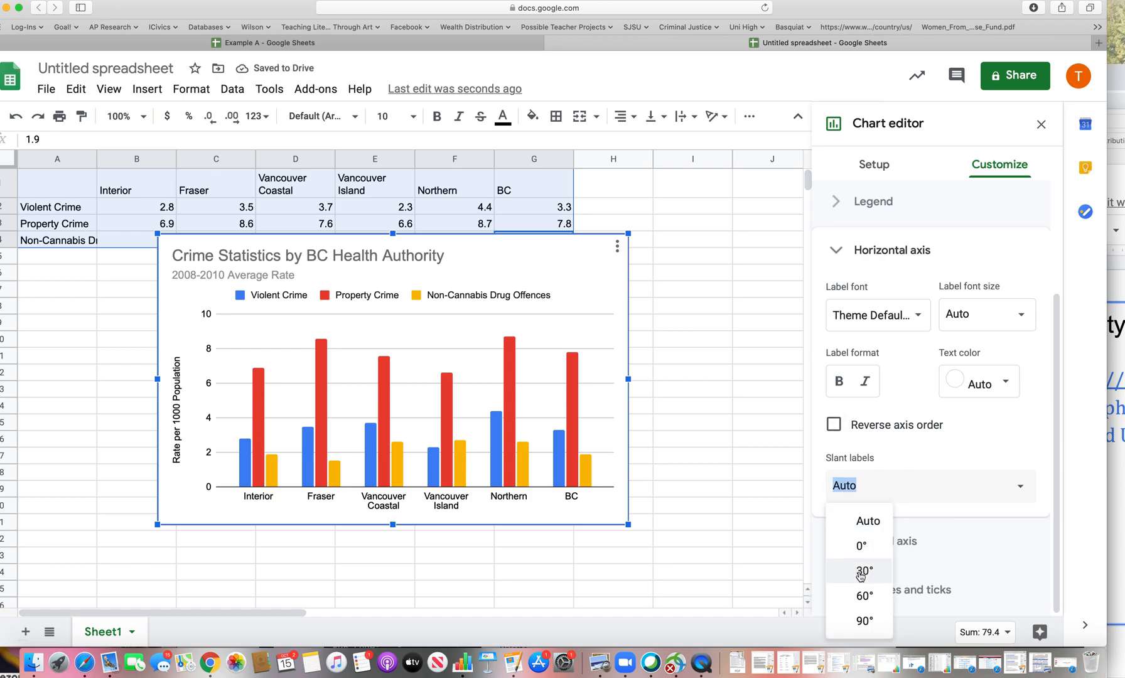
pyautogui.click(865, 597)
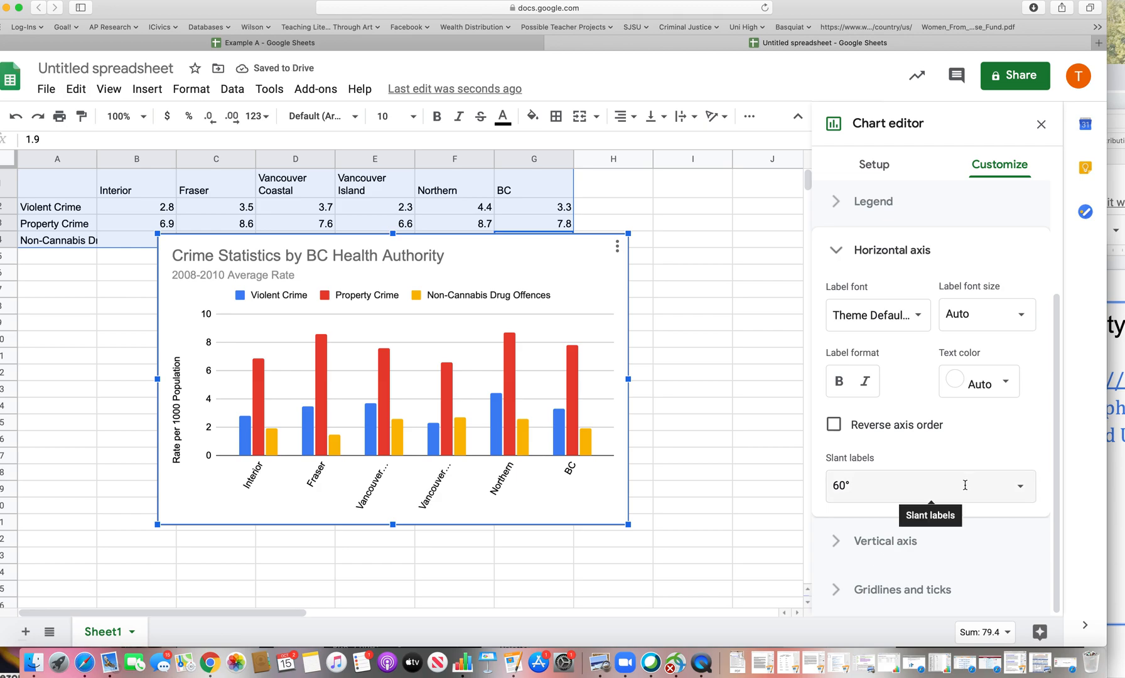
pyautogui.click(1017, 486)
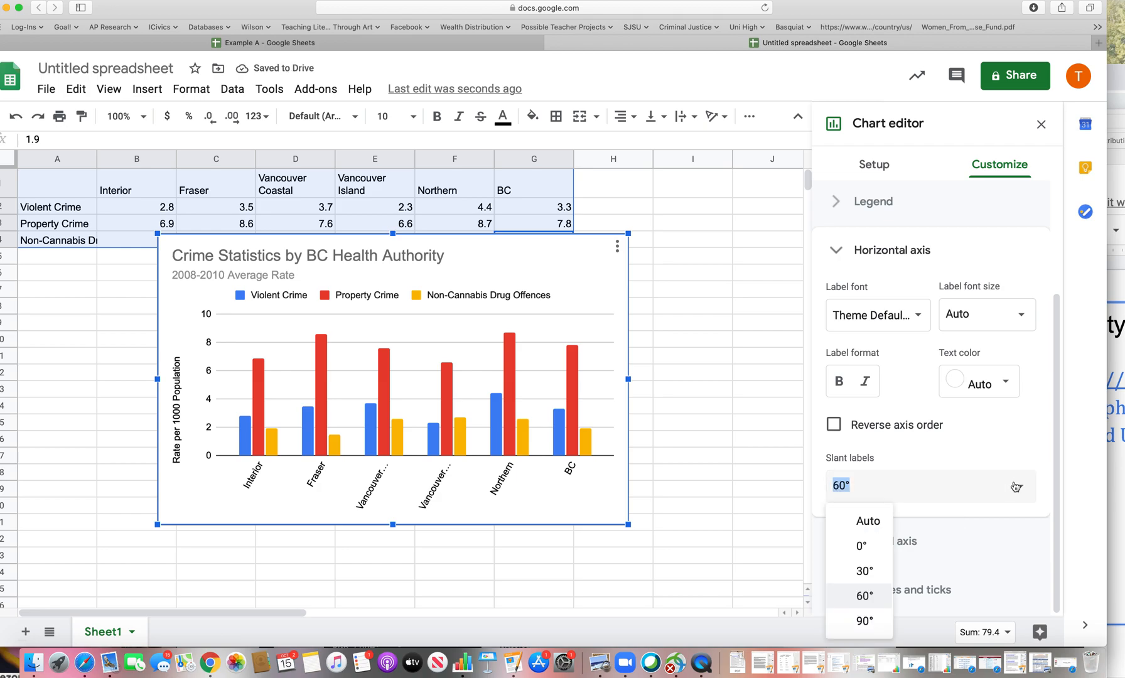
pyautogui.click(882, 529)
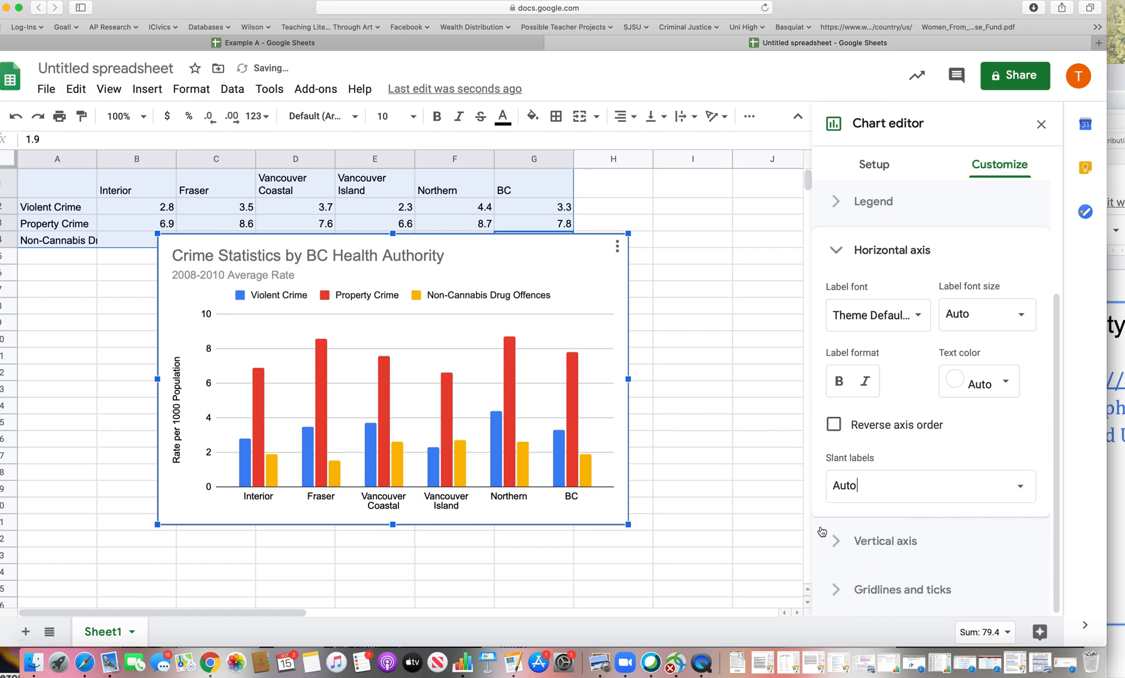
# - Try showing the vertical axis line on the crime chart, and hide it again
pyautogui.click(835, 547)
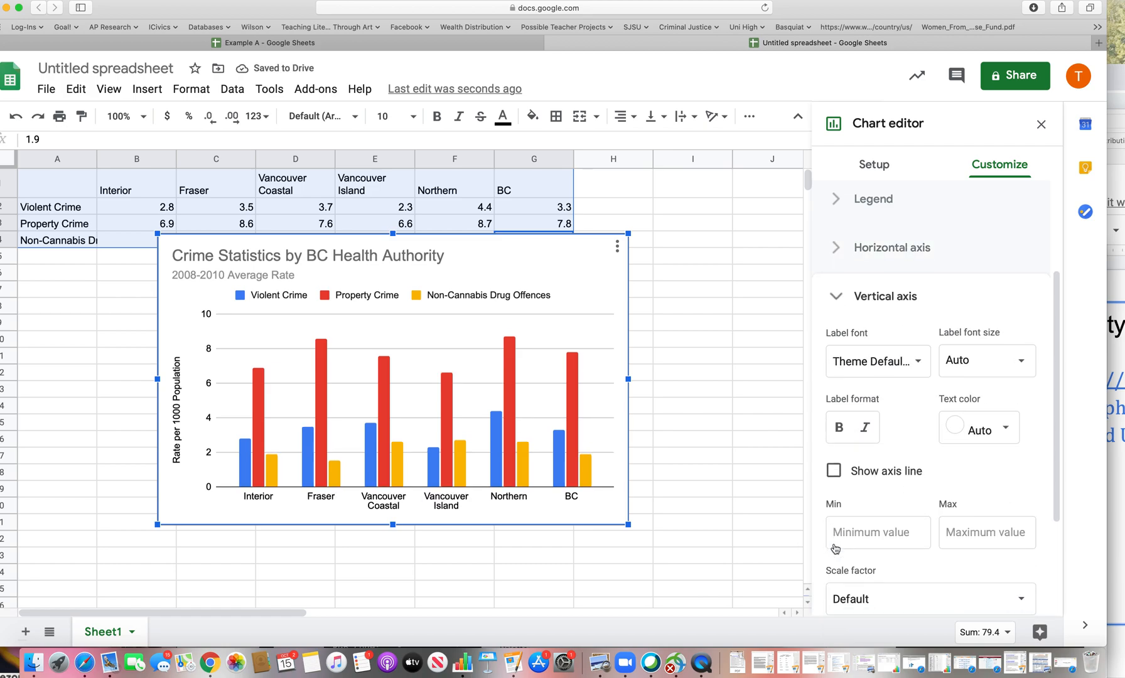
pyautogui.scroll(-4, 835, 548)
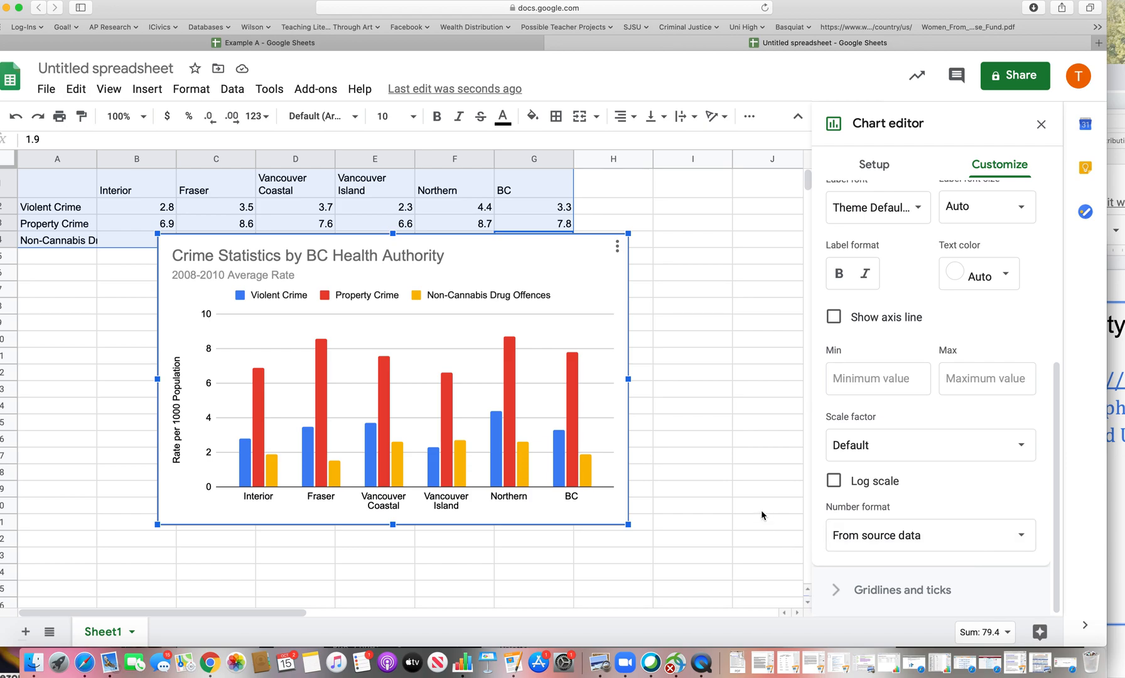
pyautogui.click(834, 320)
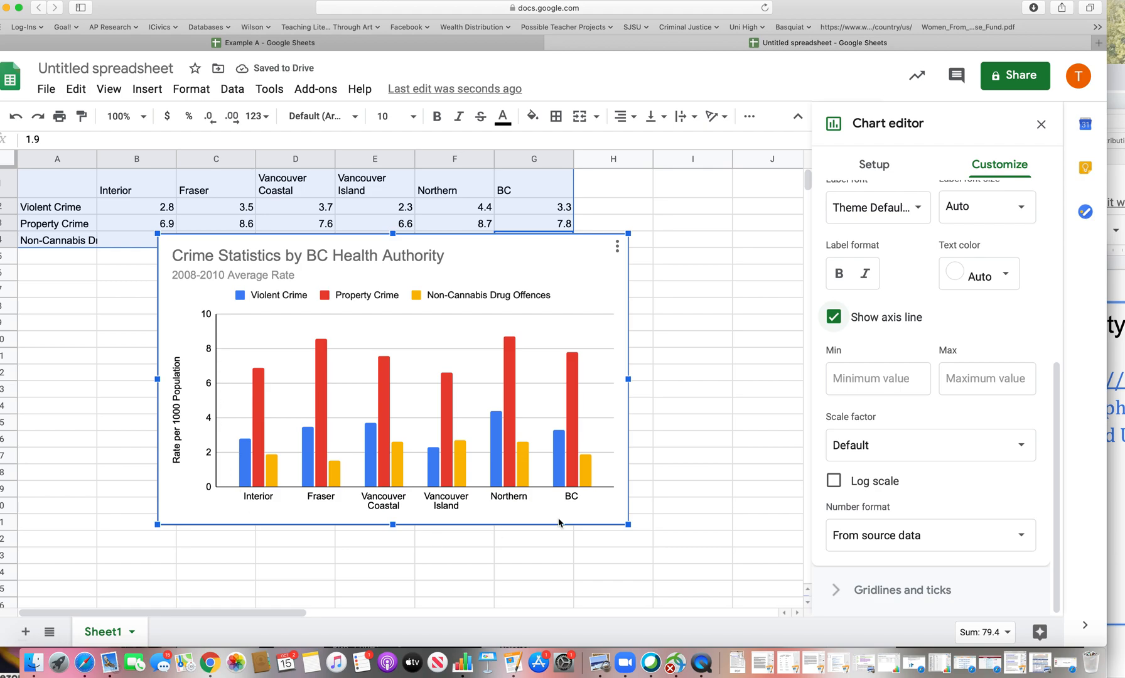
pyautogui.click(835, 317)
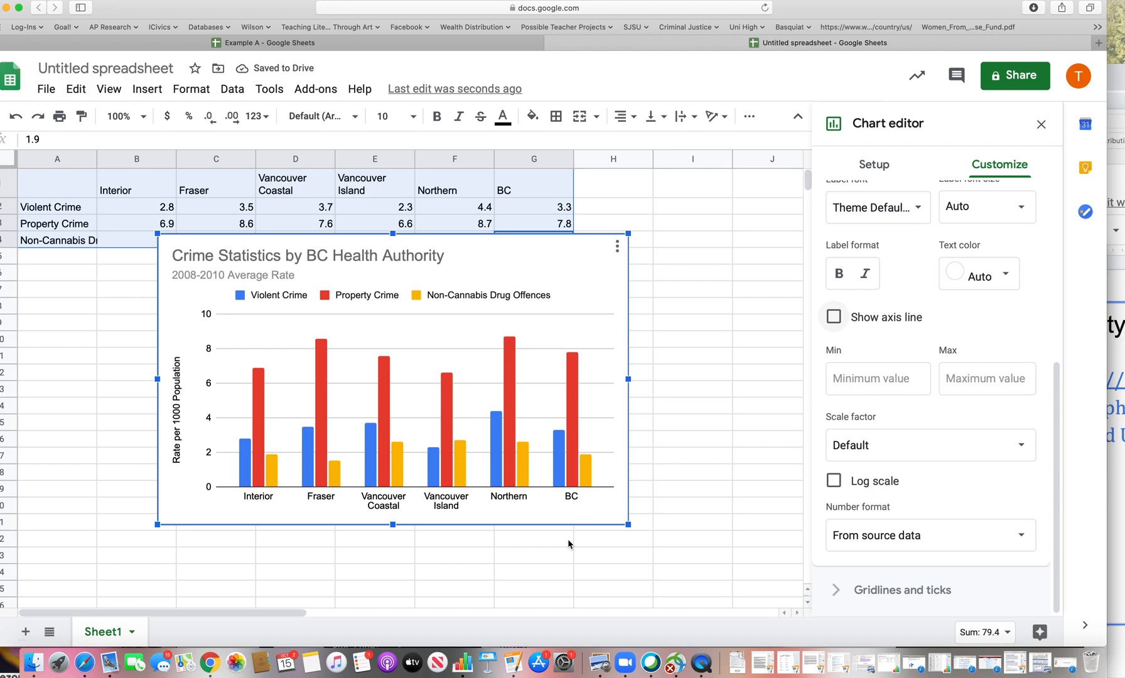
# - Examine the formatting options for the chart title, the Violent Crime and Property Crime series, and individual bars
pyautogui.click(540, 263)
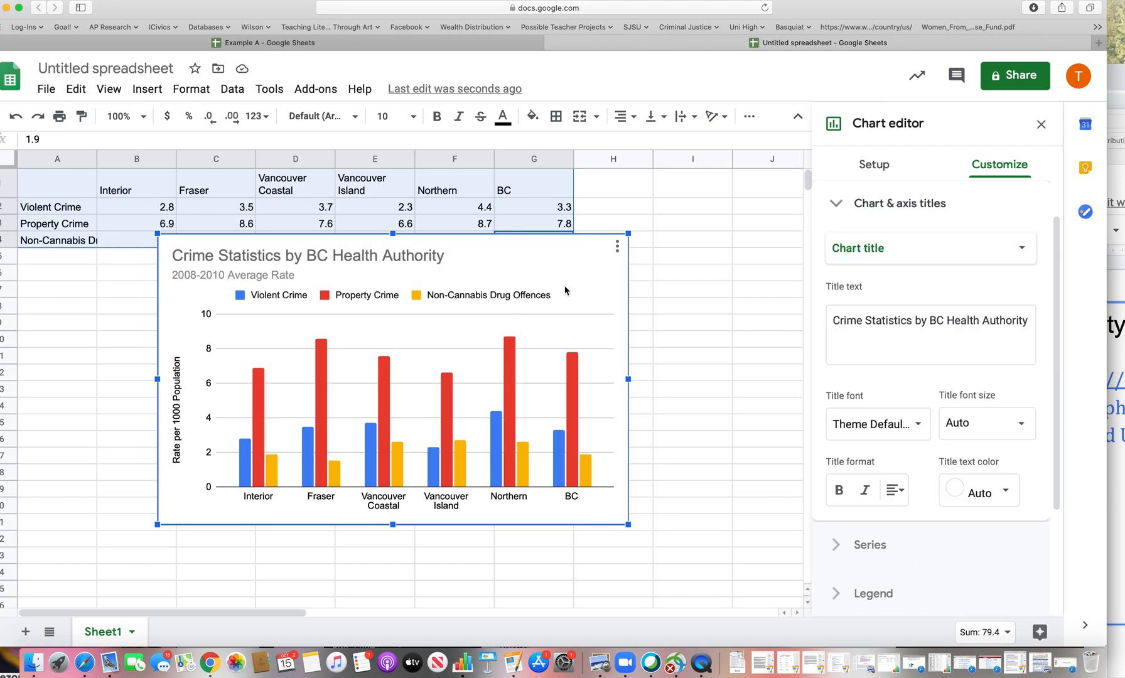
pyautogui.click(569, 364)
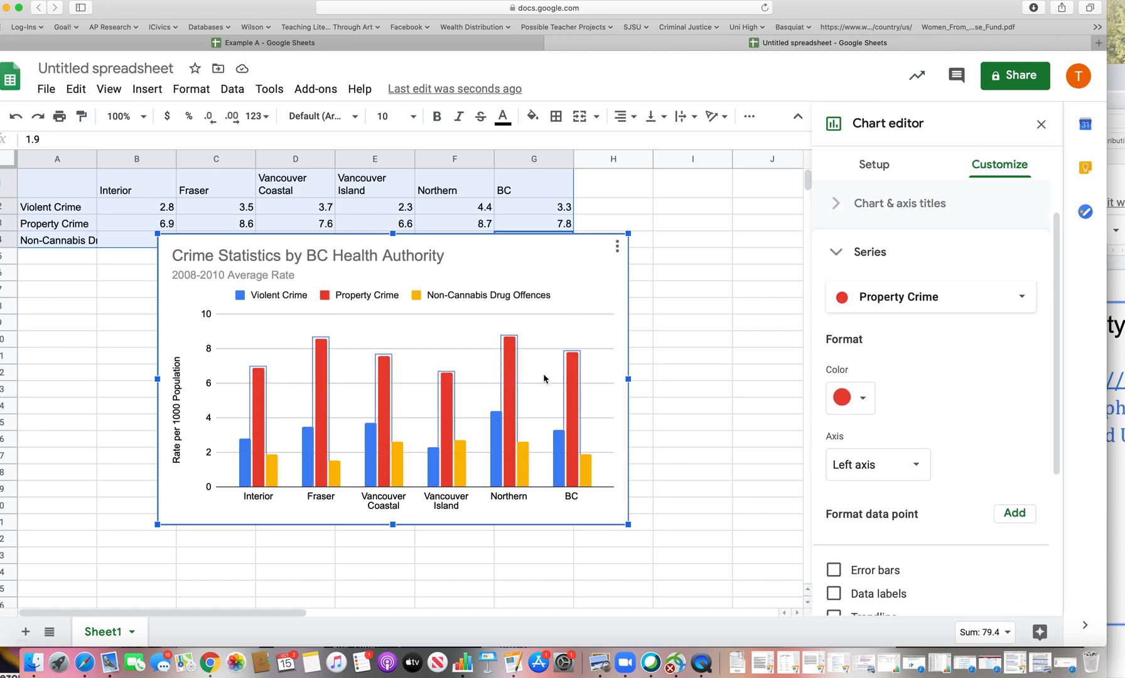
pyautogui.click(557, 438)
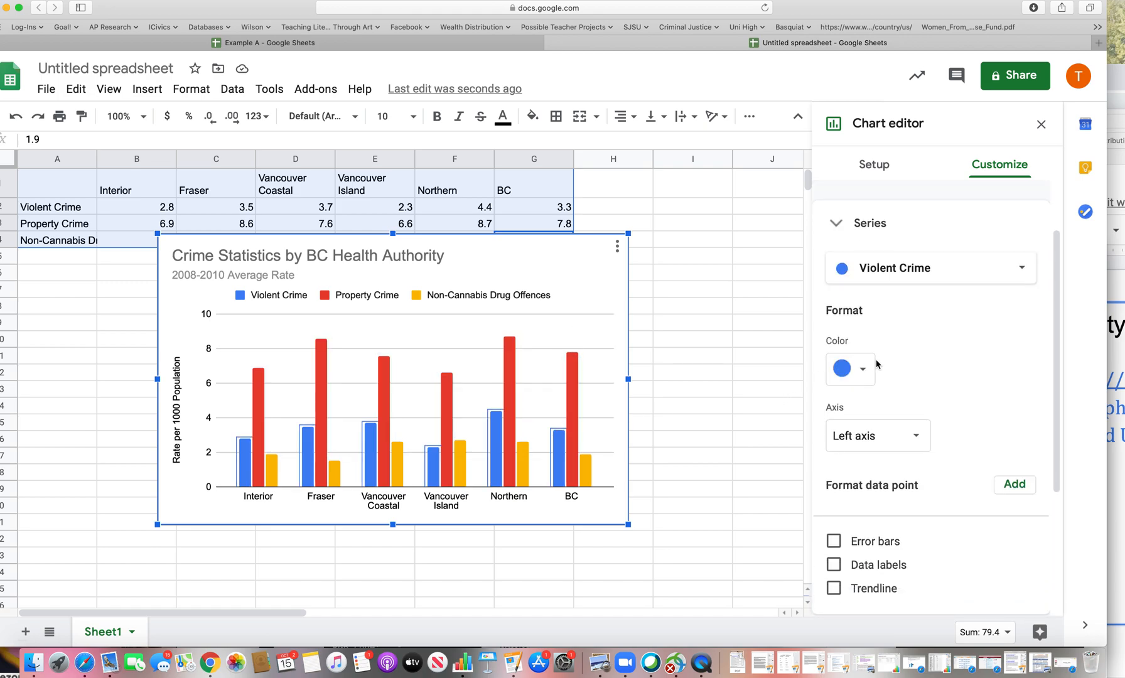
pyautogui.click(587, 476)
pyautogui.click(511, 392)
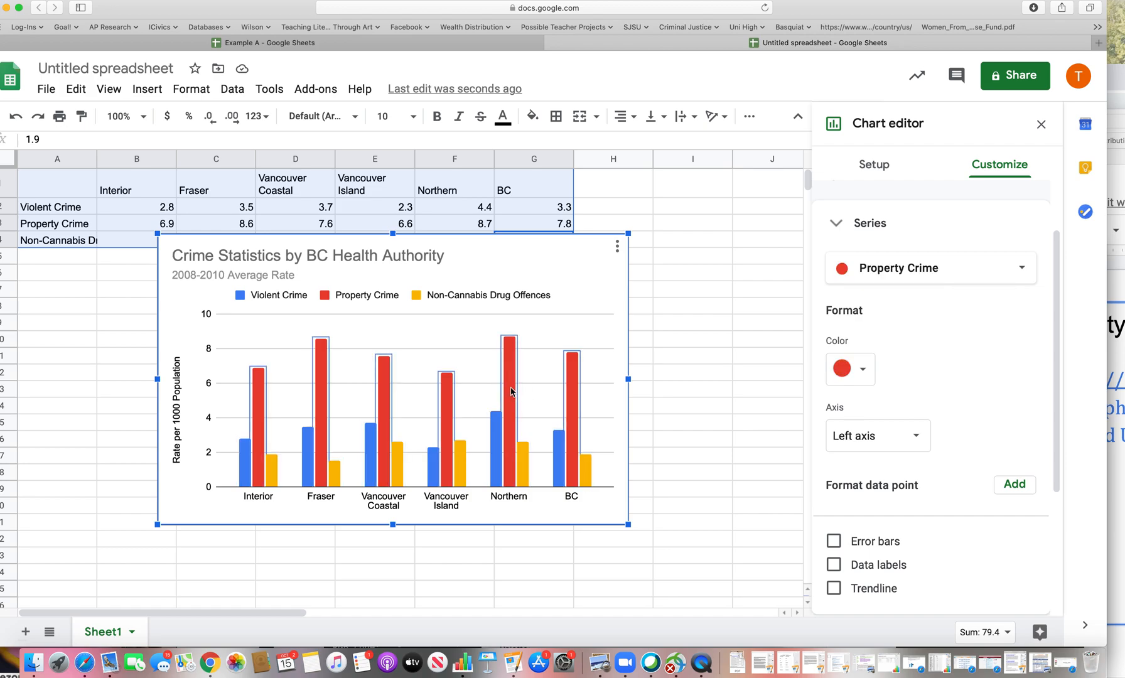
pyautogui.click(448, 408)
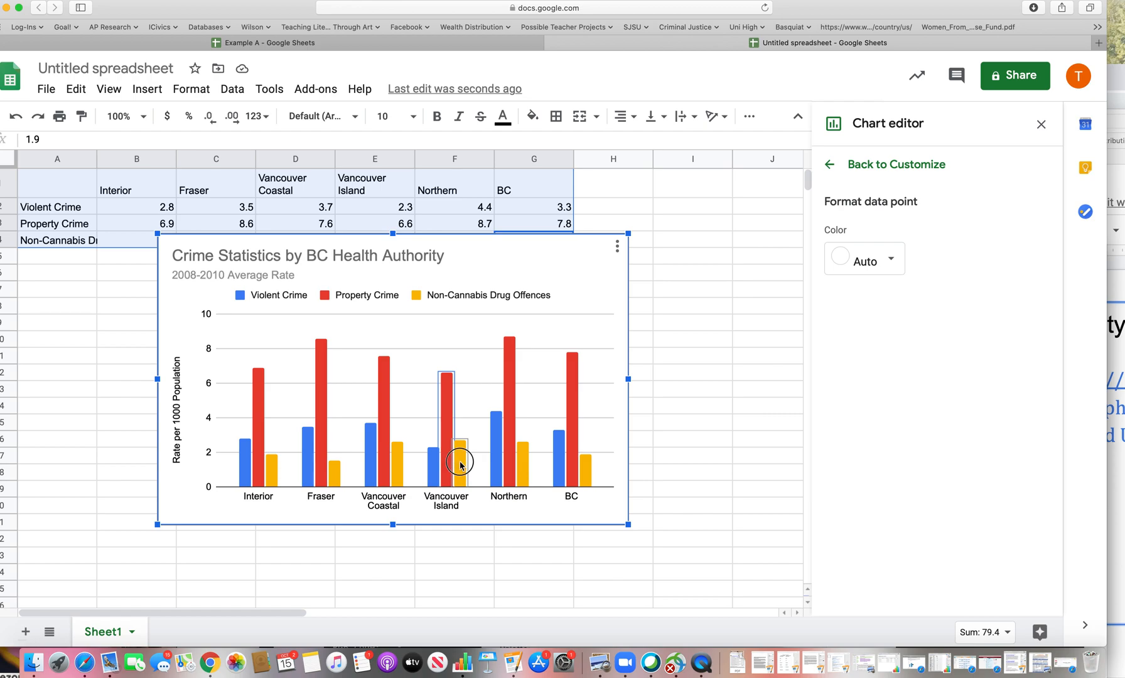
pyautogui.click(830, 164)
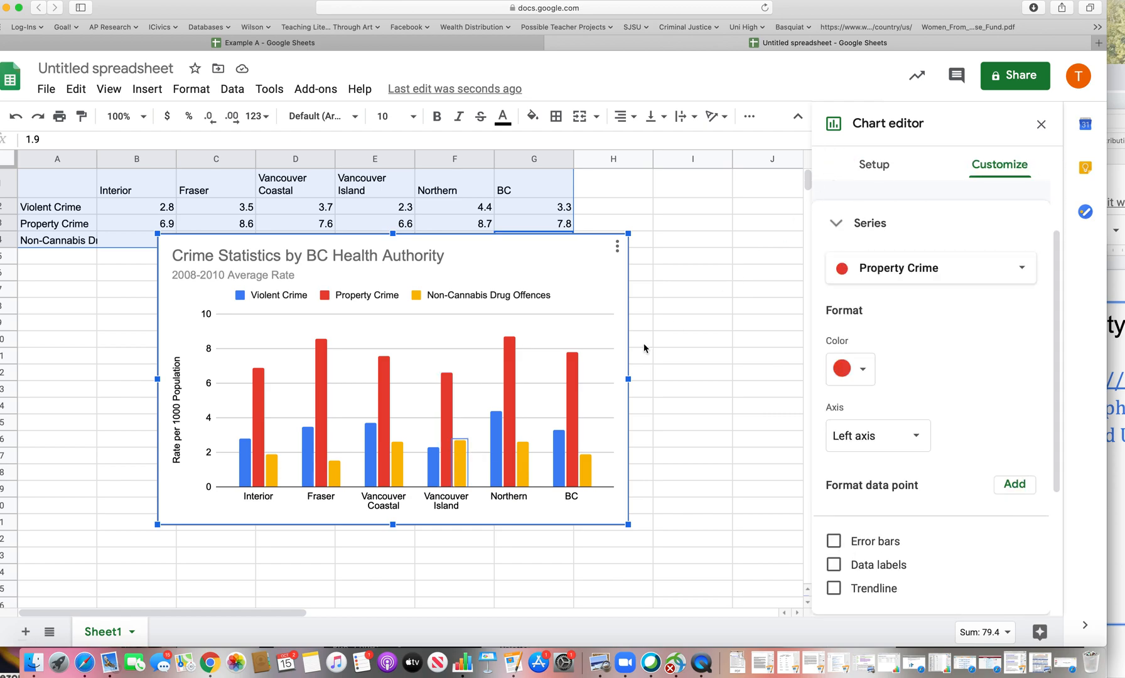
pyautogui.click(576, 382)
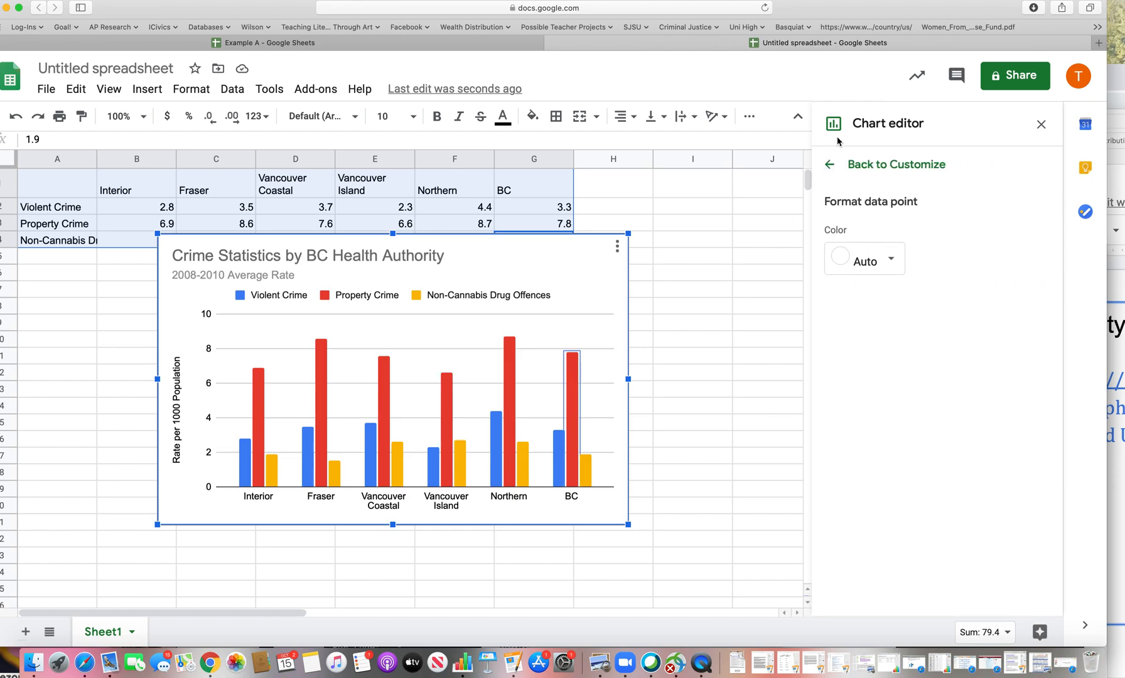
pyautogui.click(829, 167)
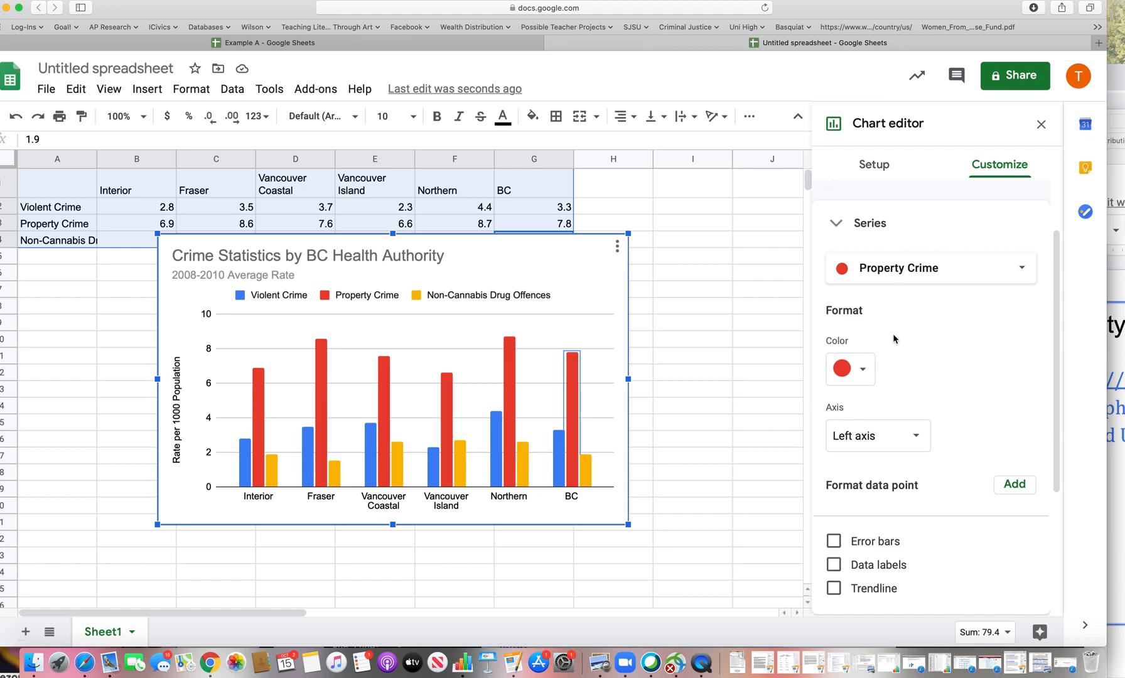
# - Search the web for "boston college hex codes" in a new browser window, and copy the PMS 202 hex code #8a100b from Boston College's colors page
pyautogui.moveTo(904, 9); pyautogui.dragTo(1075, 3)
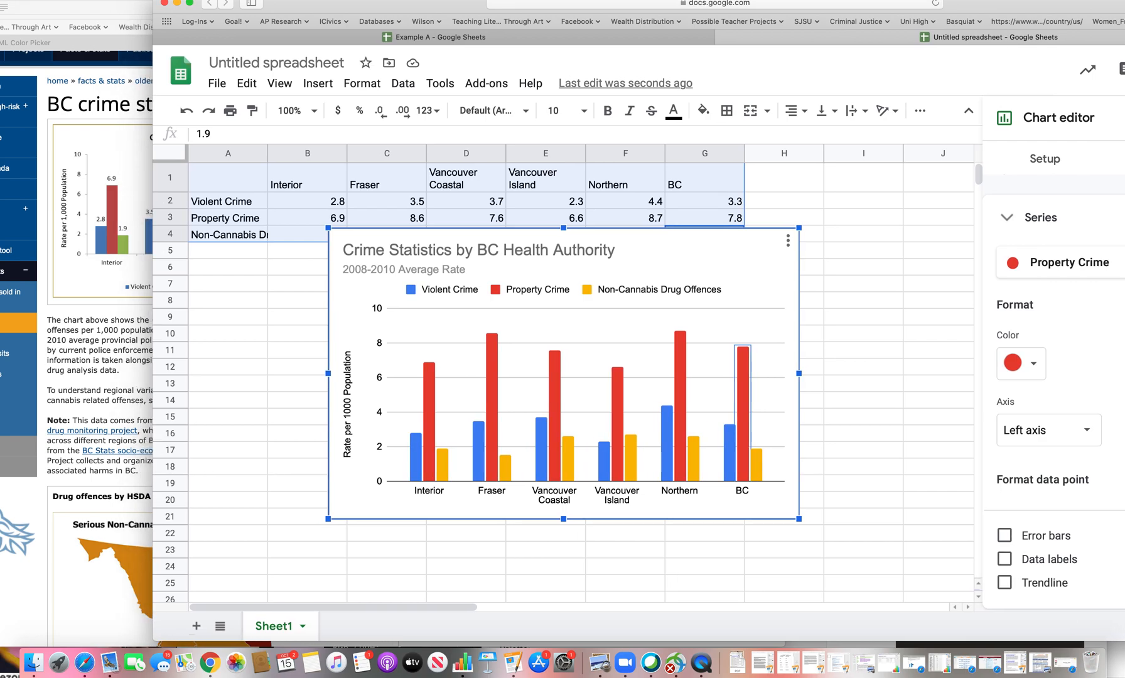
pyautogui.press('super+n')
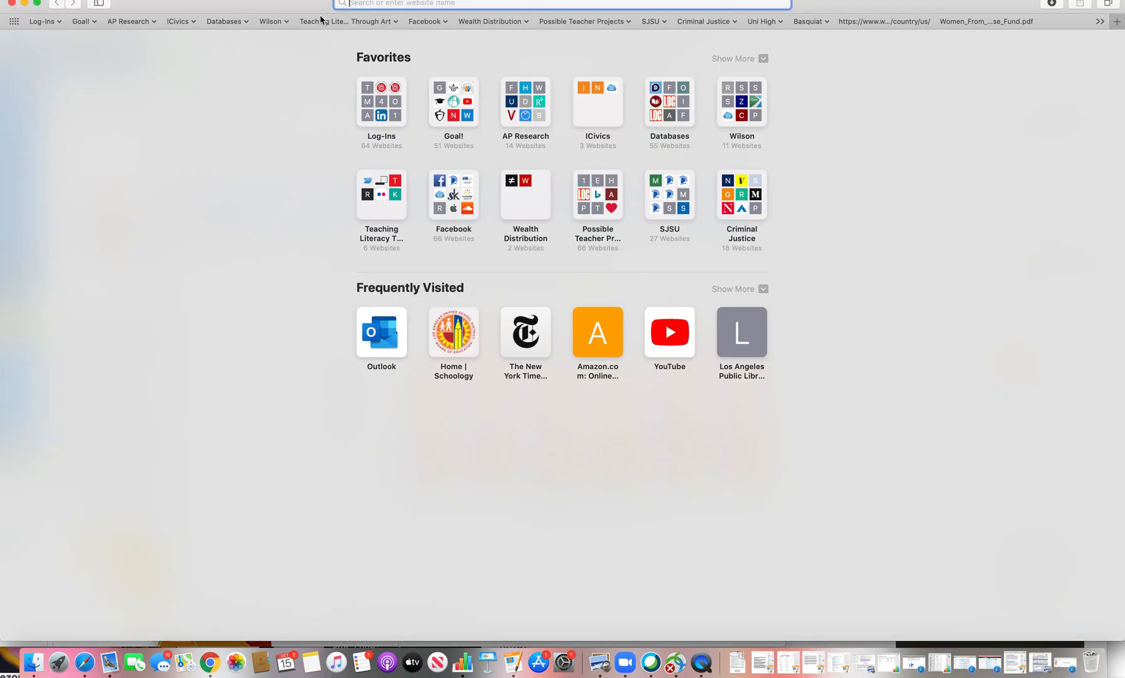
pyautogui.moveTo(317, 13); pyautogui.dragTo(318, 74)
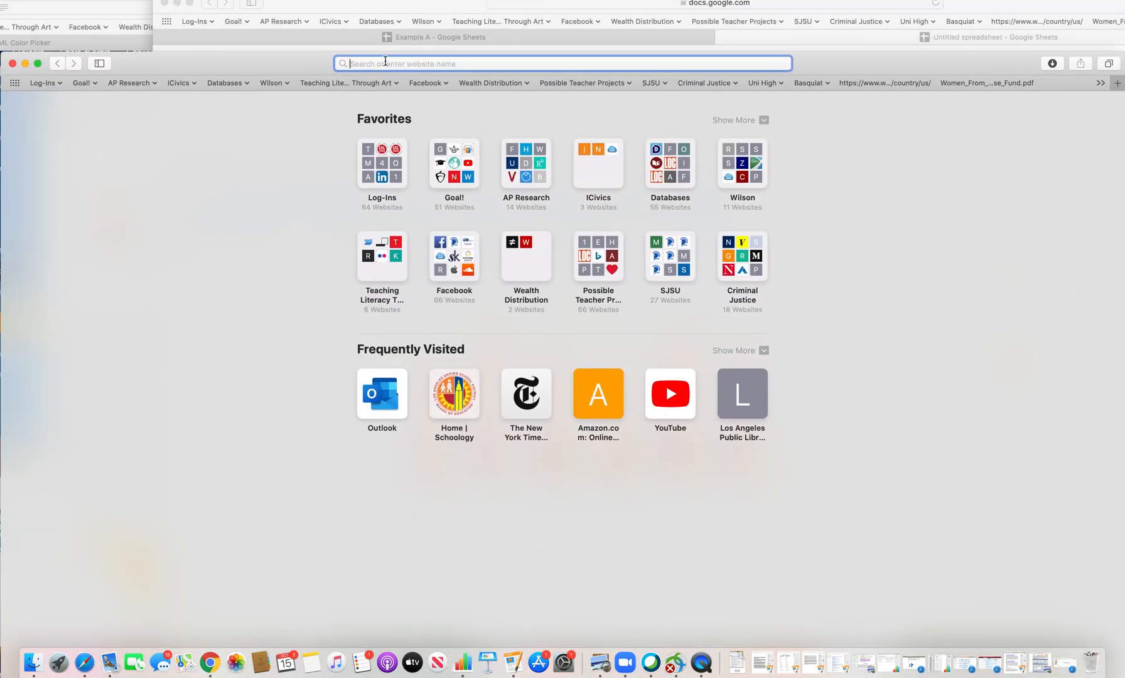
pyautogui.write('boston')
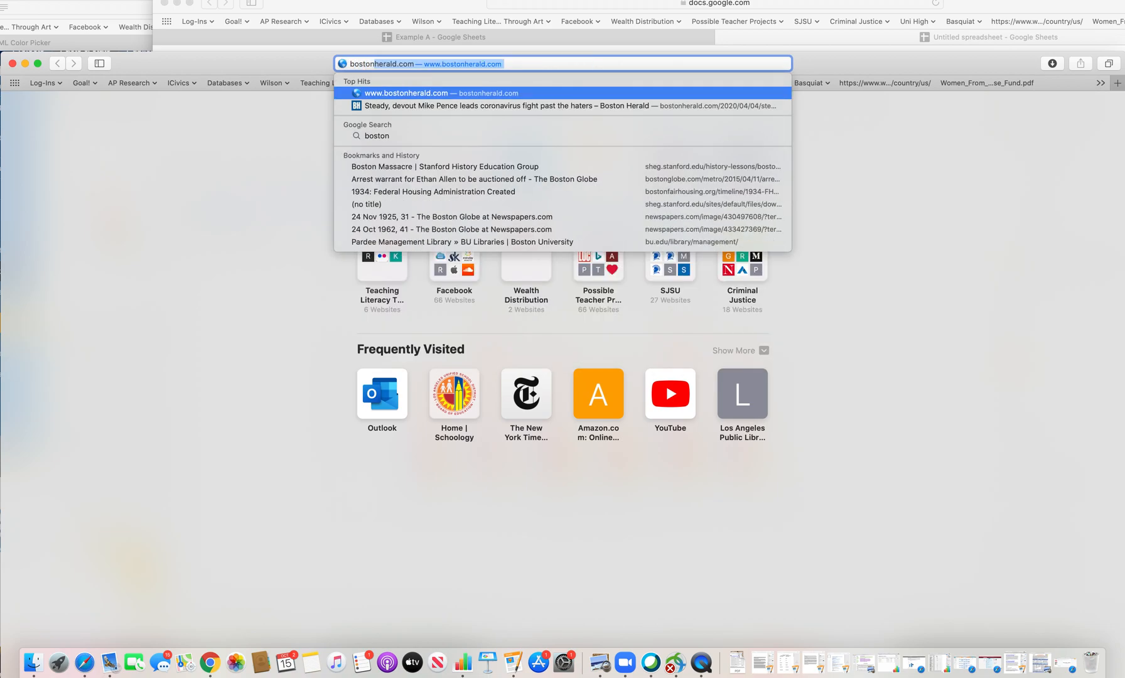
pyautogui.write(' college hex codes')
pyautogui.press('Return')
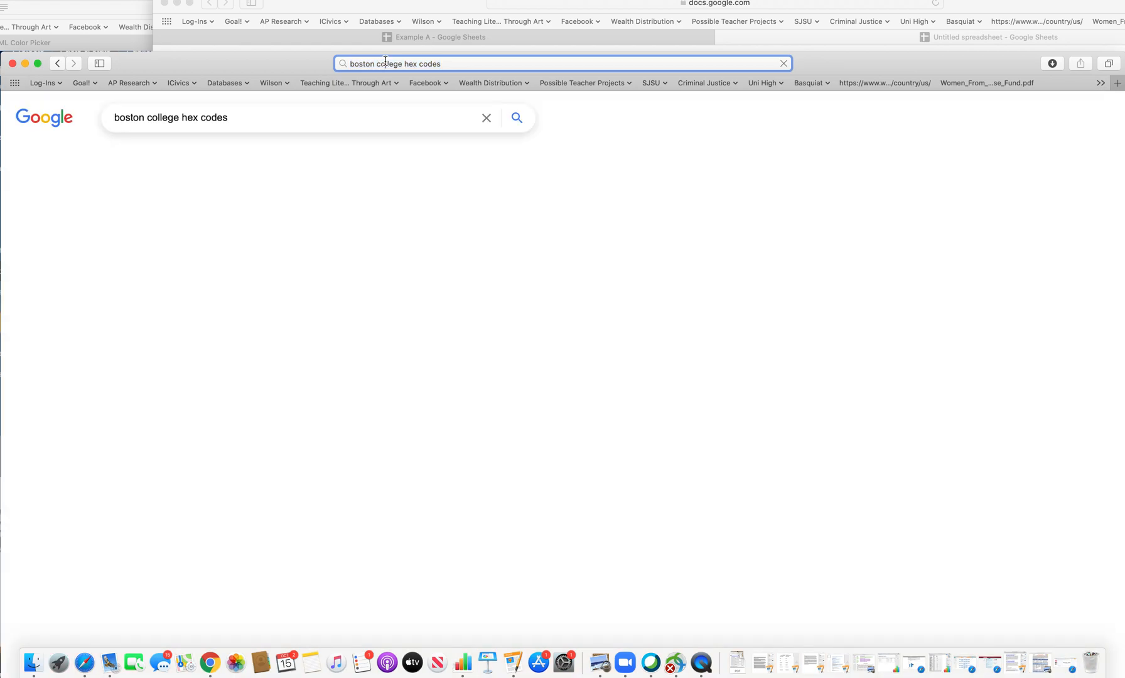
pyautogui.click(140, 221)
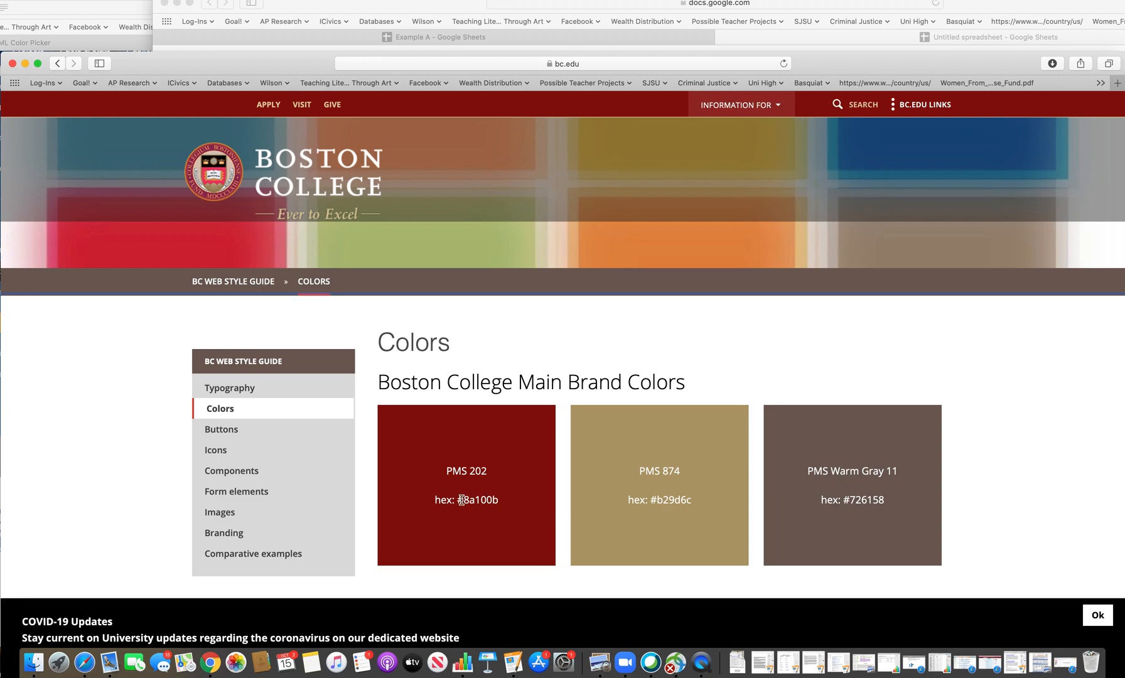
pyautogui.moveTo(461, 500); pyautogui.dragTo(499, 499)
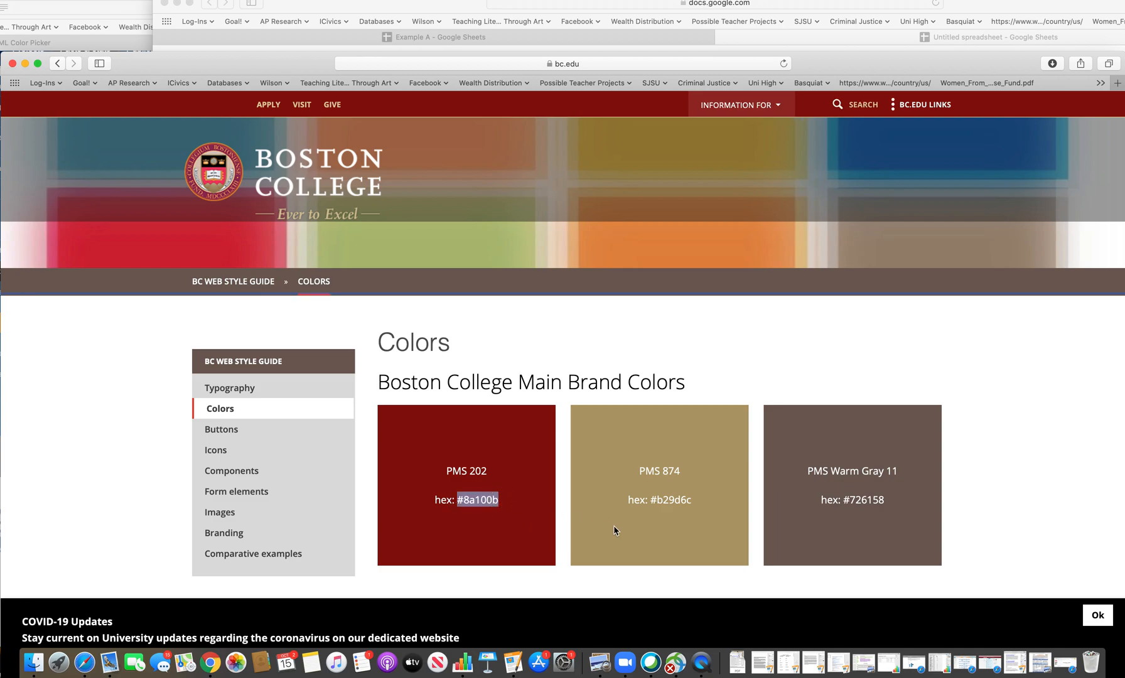
pyautogui.moveTo(822, 63); pyautogui.dragTo(610, 490)
# - Set the Property Crime series in the crime chart to the custom color #8a100b
pyautogui.click(753, 389)
pyautogui.click(745, 390)
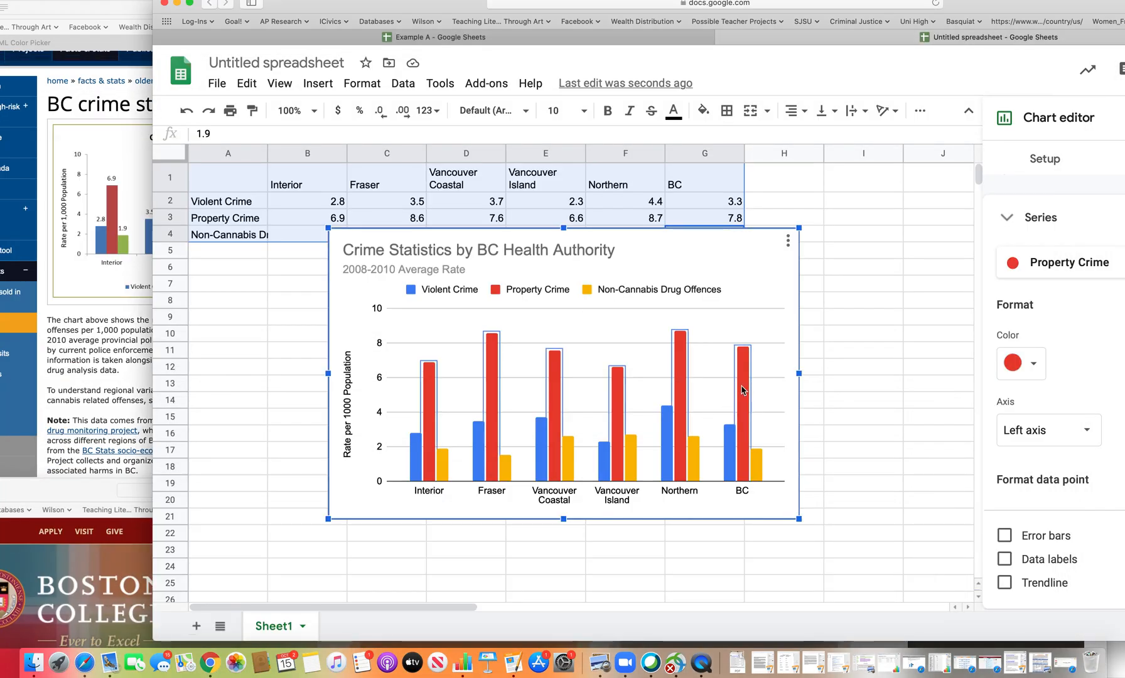
pyautogui.click(1017, 365)
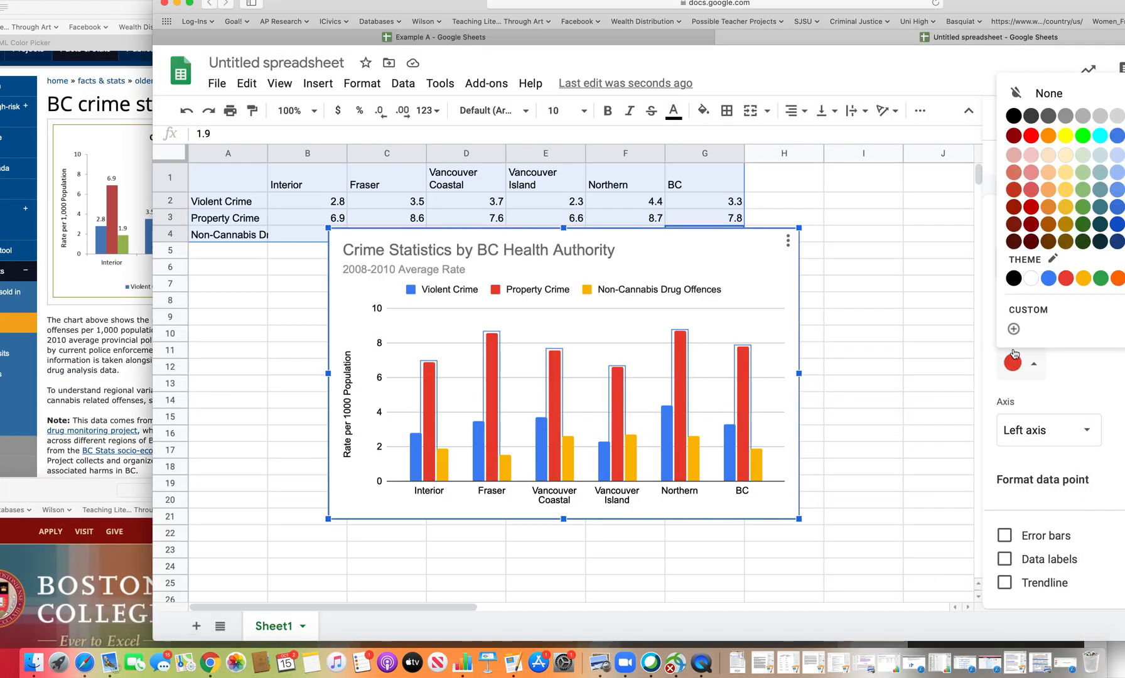
pyautogui.click(1014, 329)
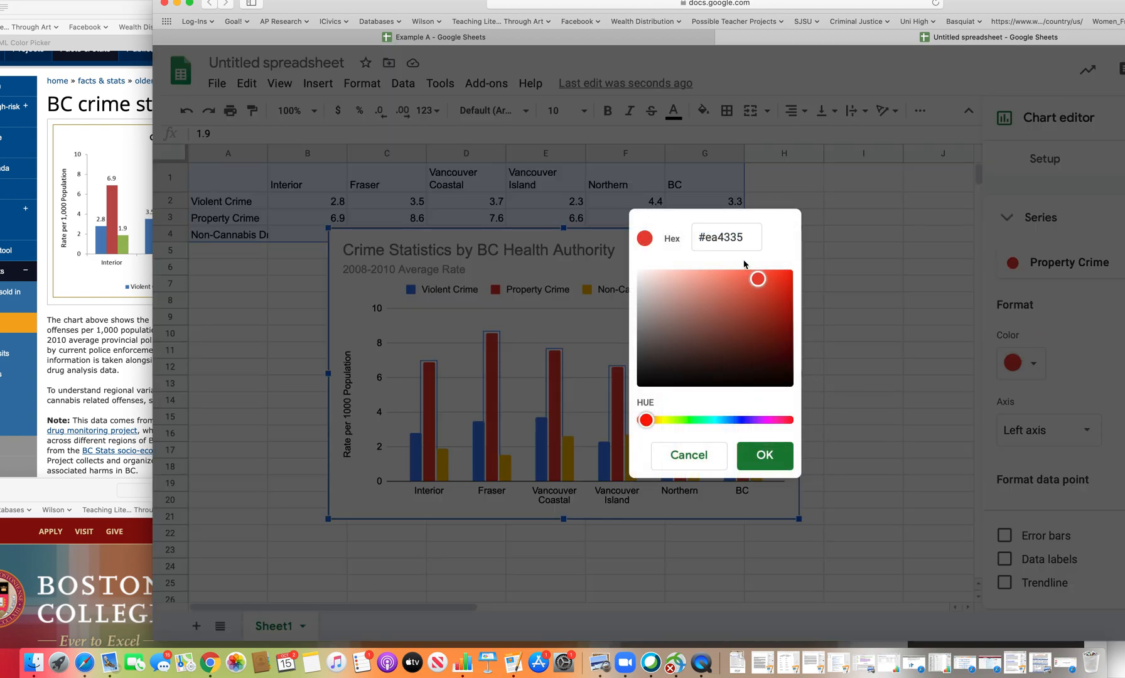
pyautogui.click(715, 468)
pyautogui.click(1030, 364)
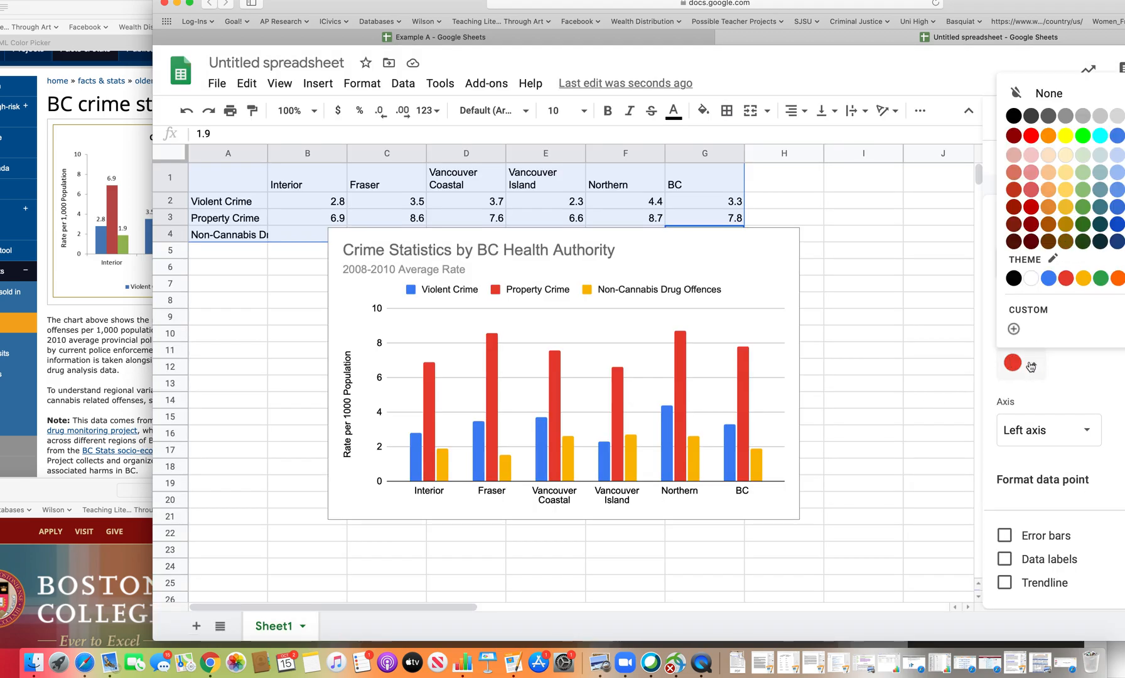
pyautogui.click(1014, 330)
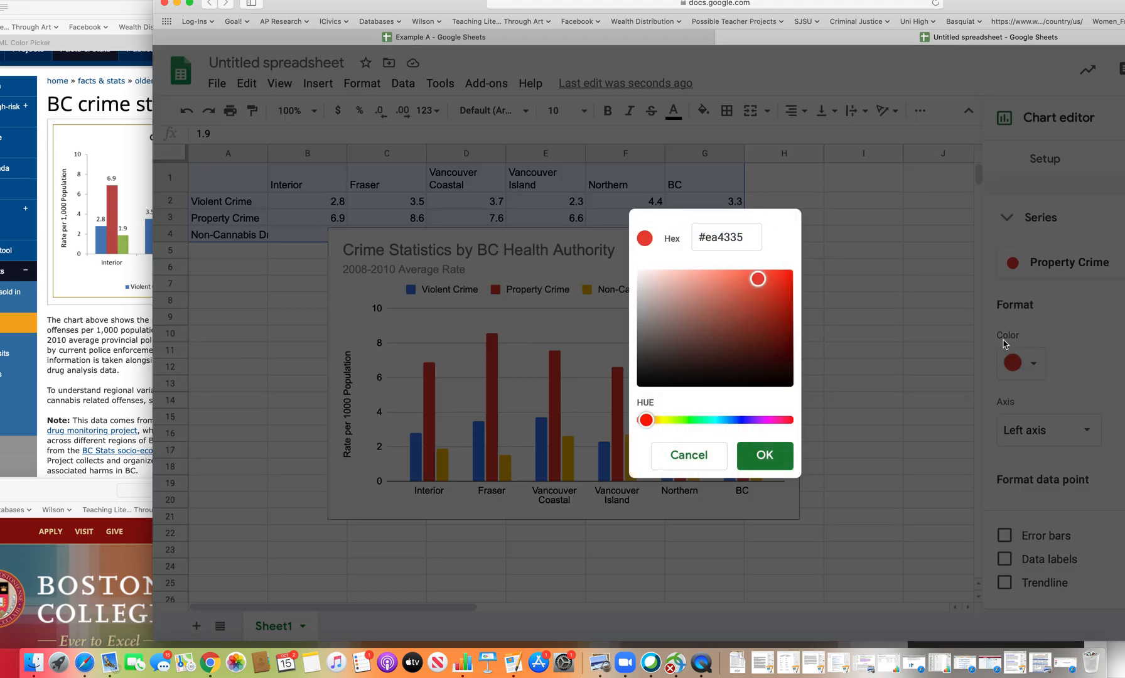
pyautogui.click(742, 237)
pyautogui.moveTo(741, 238); pyautogui.dragTo(695, 238)
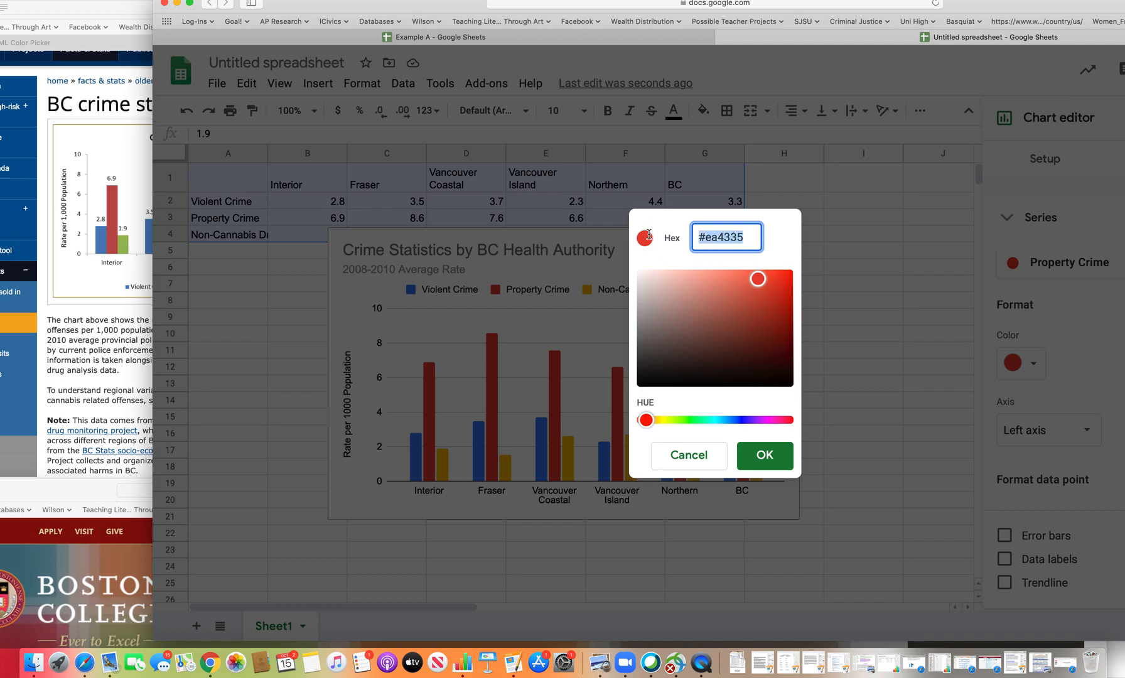
pyautogui.write('#8a100b')
pyautogui.click(771, 454)
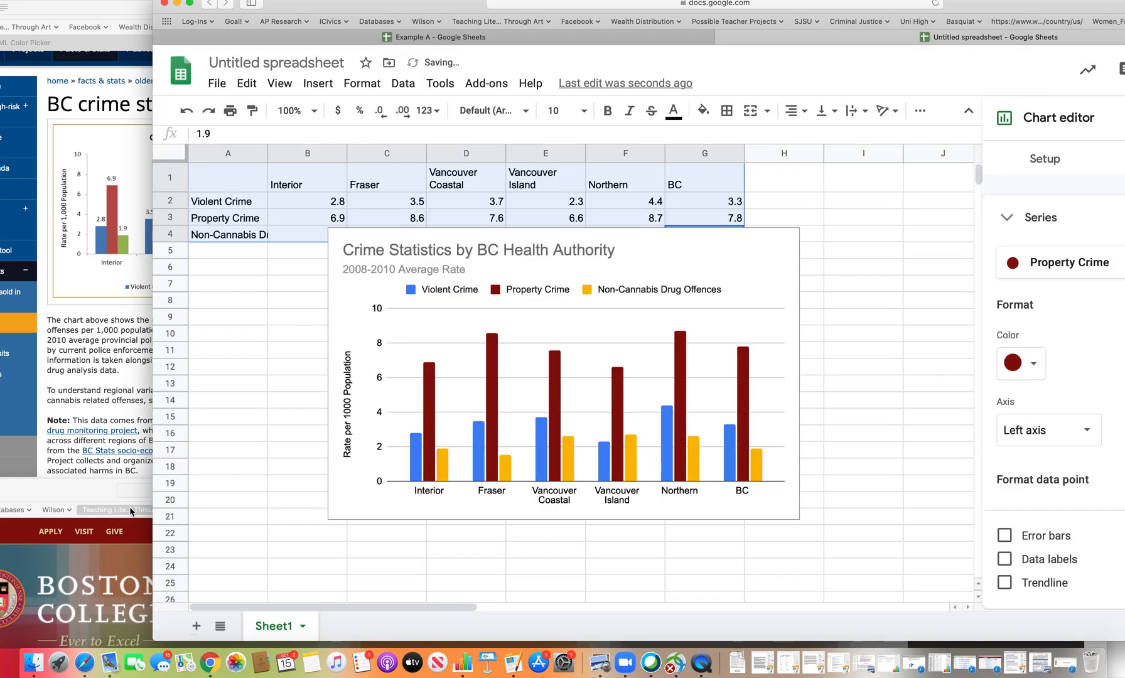
# - Return to the spreadsheet and undo the last custom color change on the Property Crime series
pyautogui.click(139, 570)
pyautogui.moveTo(682, 506); pyautogui.dragTo(852, 489)
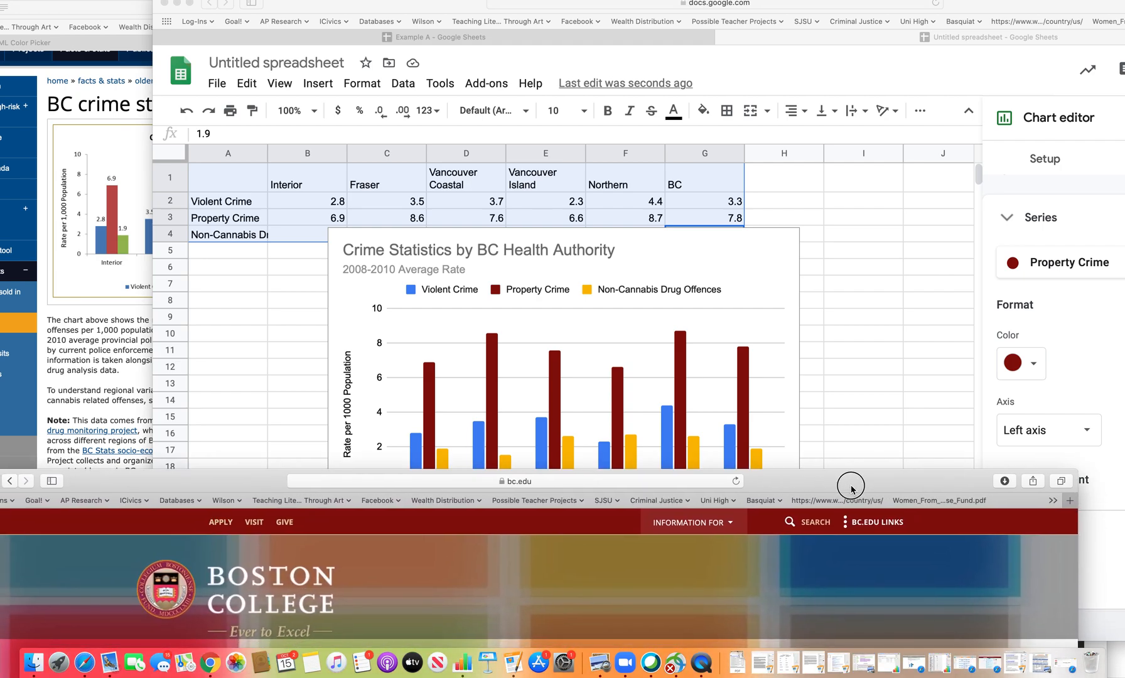
pyautogui.click(829, 411)
pyautogui.press('super+z')
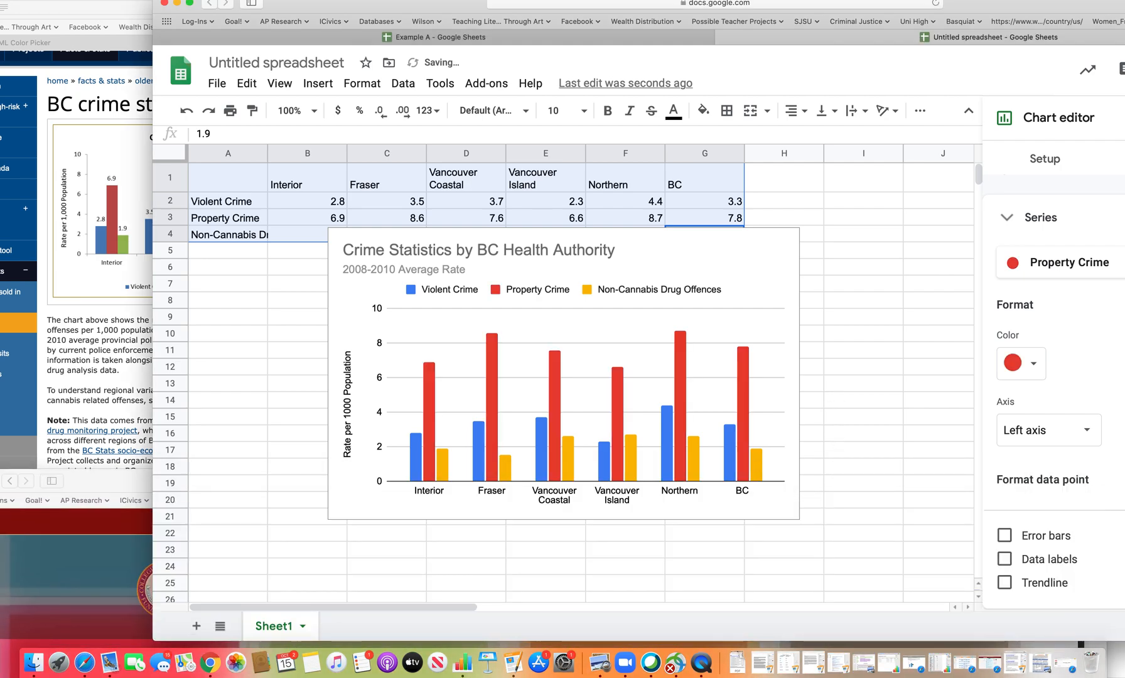
# - Capture a screenshot of the Fraser bars in the UVic chart, save it as trash, and close its preview
pyautogui.click(85, 317)
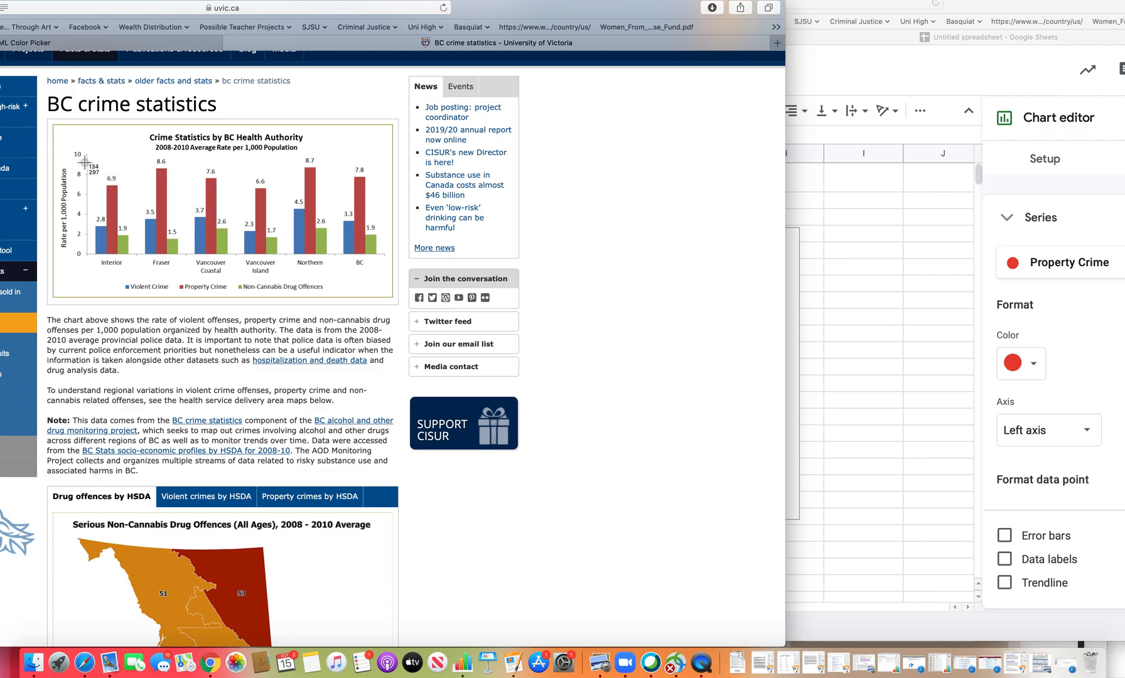
pyautogui.moveTo(134, 170); pyautogui.dragTo(181, 259)
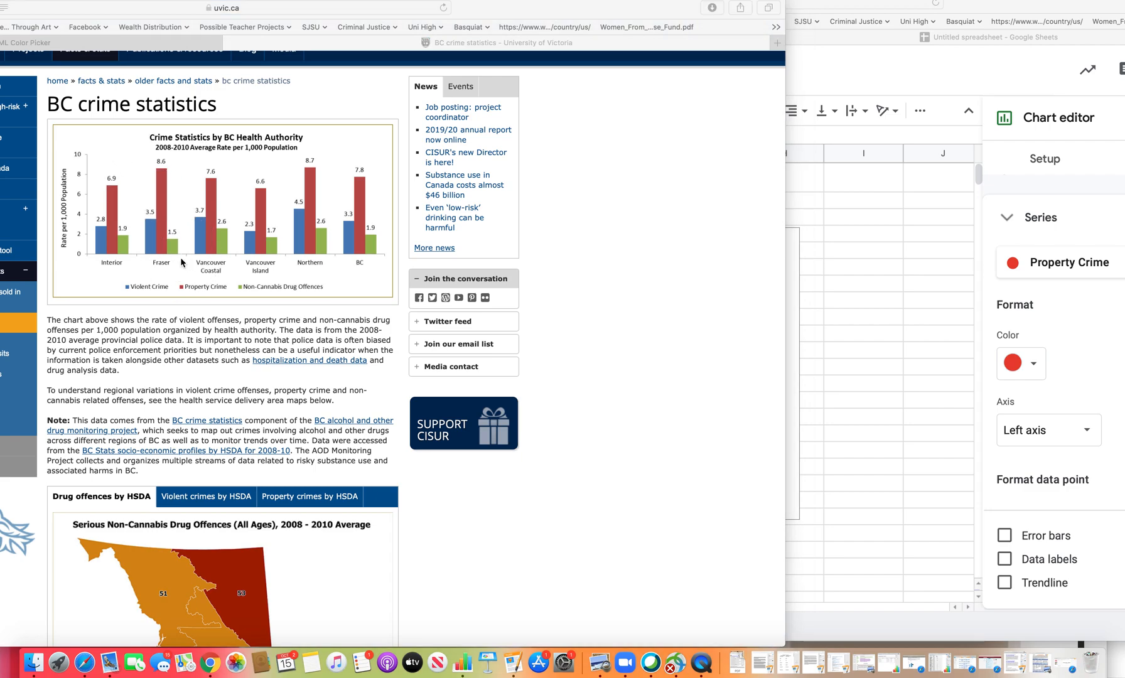
pyautogui.click(291, 38)
pyautogui.write('trash')
pyautogui.press('Return')
pyautogui.click(320, 122)
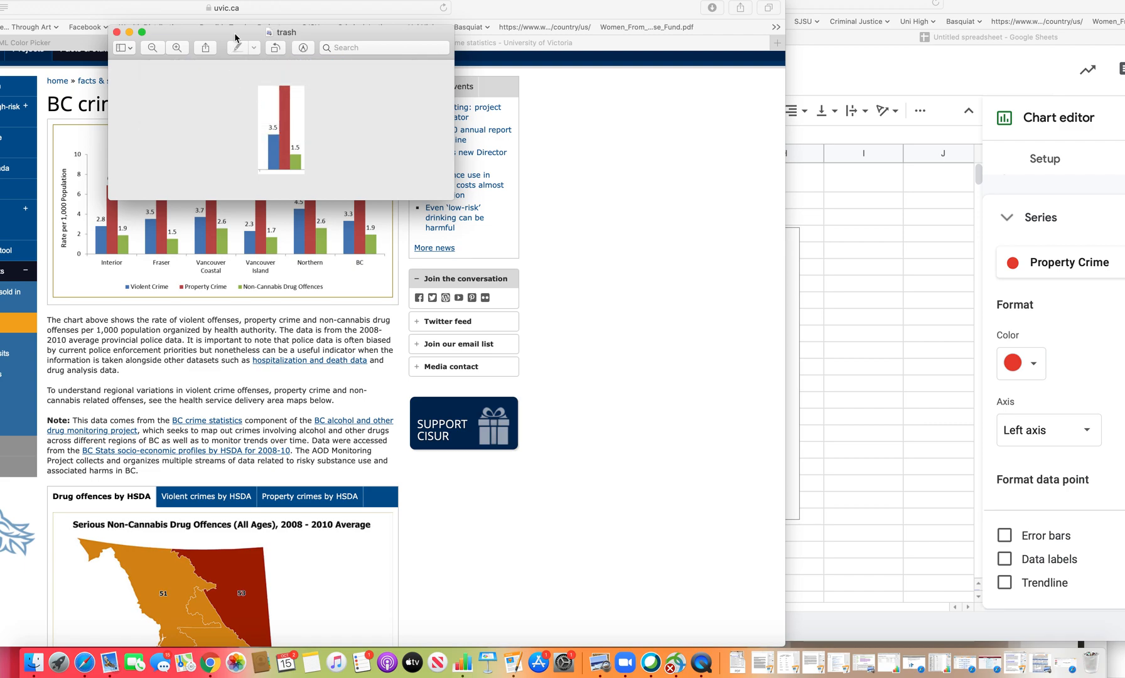
pyautogui.moveTo(376, 31); pyautogui.dragTo(378, 273)
pyautogui.click(374, 204)
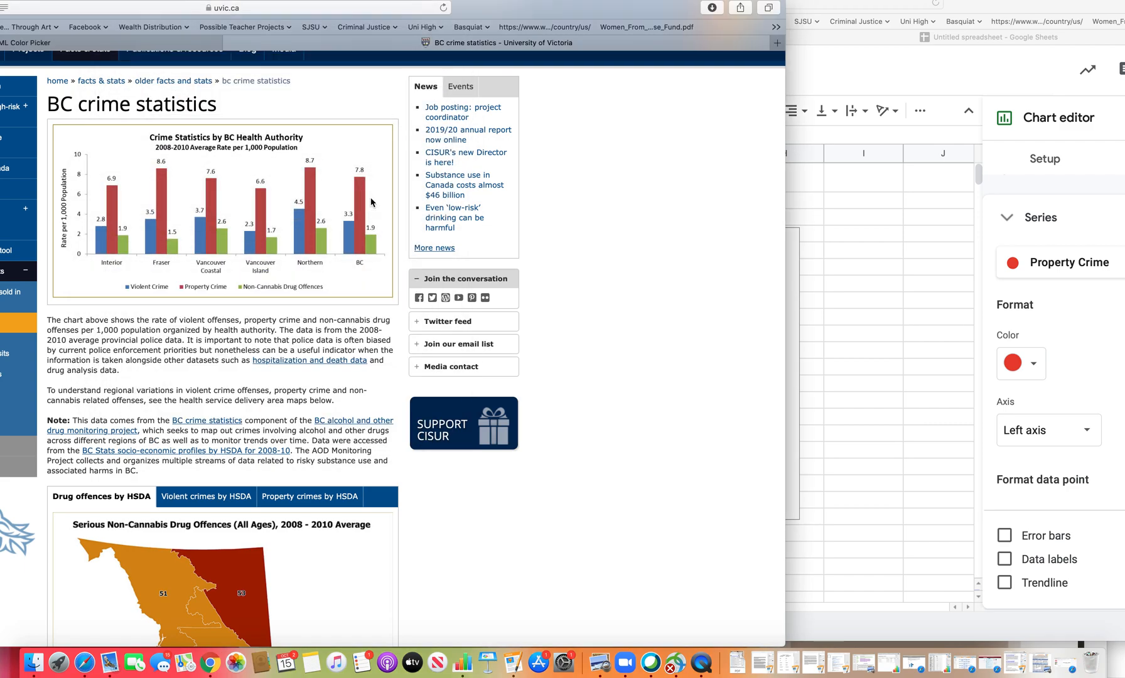
# - Copy the web address of the UVic BC crime statistics page and load that website into imagecolorpicker.com
pyautogui.click(309, 8)
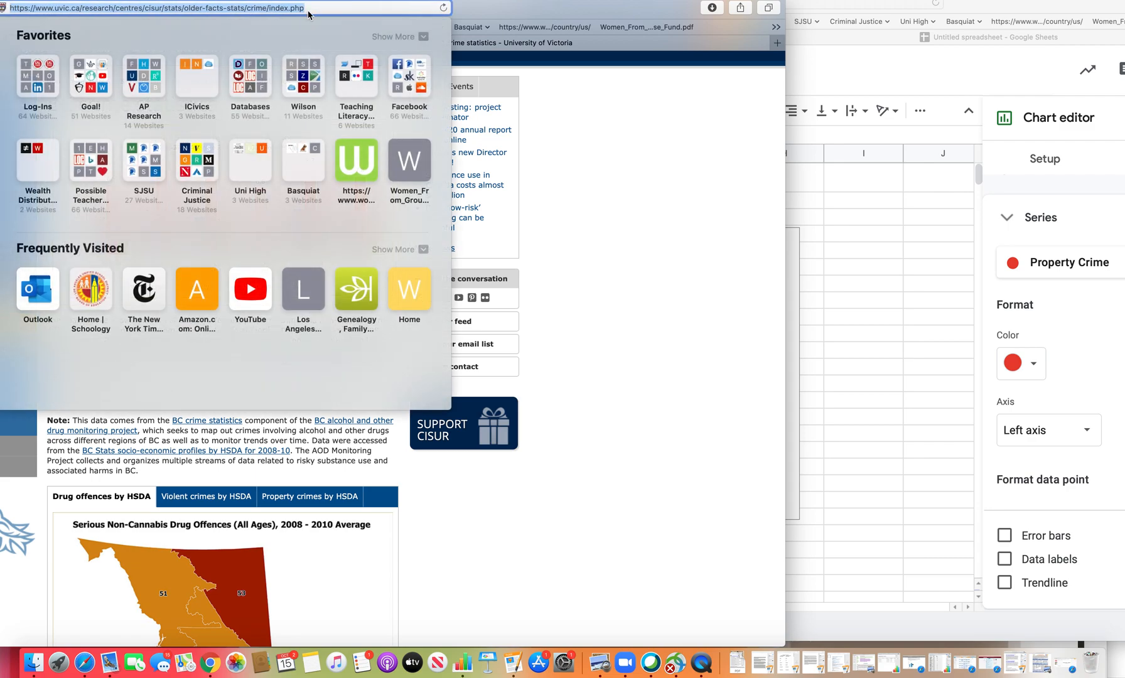
pyautogui.click(529, 127)
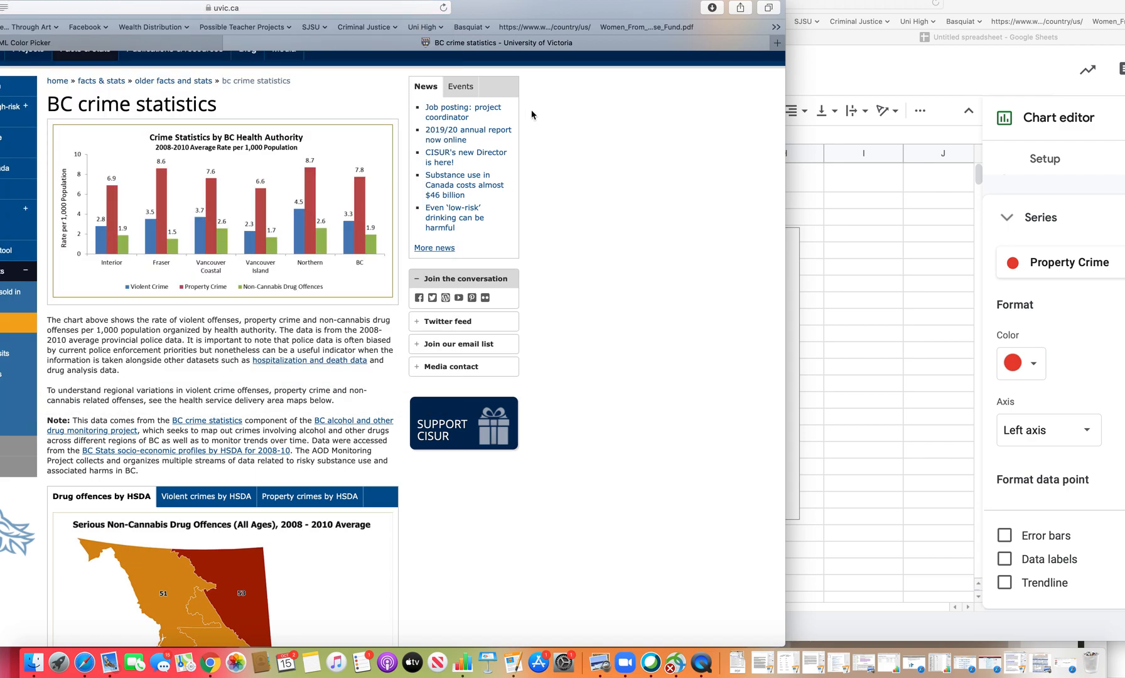
pyautogui.moveTo(540, 9); pyautogui.dragTo(806, 40)
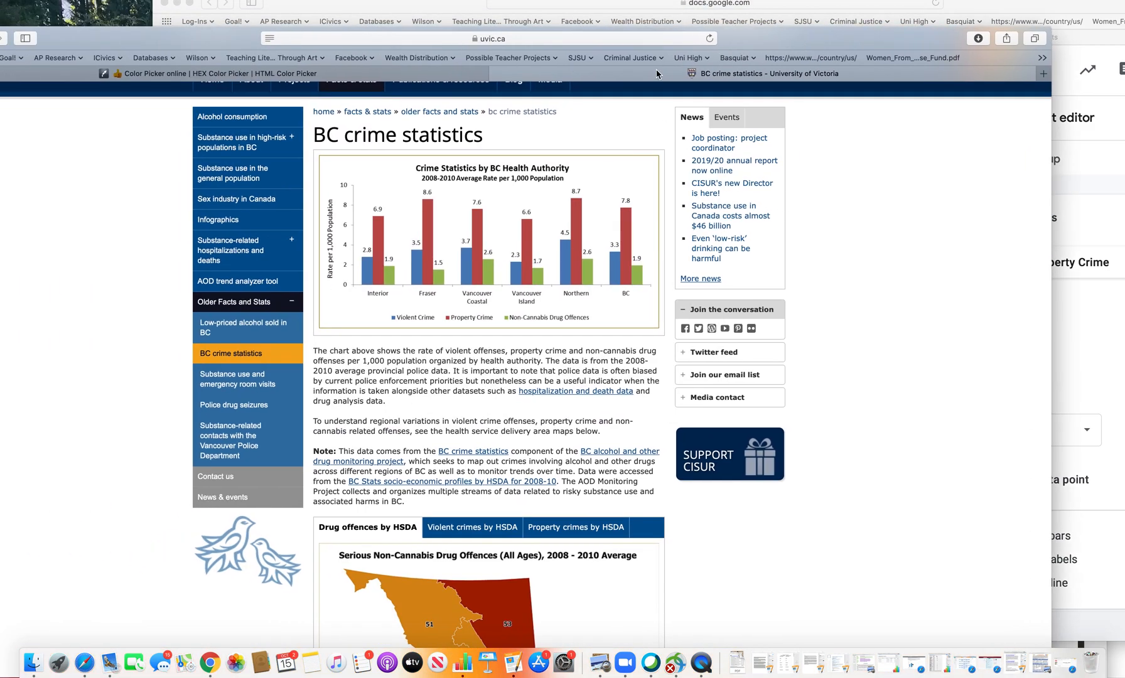
pyautogui.click(323, 73)
pyautogui.scroll(-10, 518, 188)
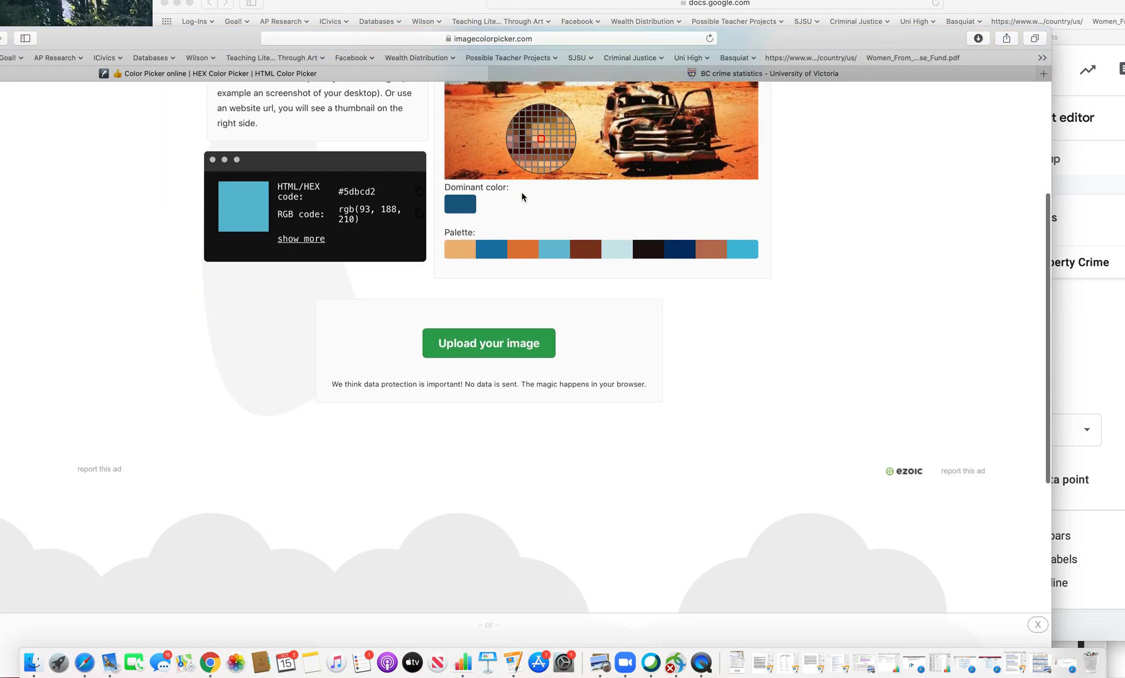
pyautogui.scroll(-7, 520, 276)
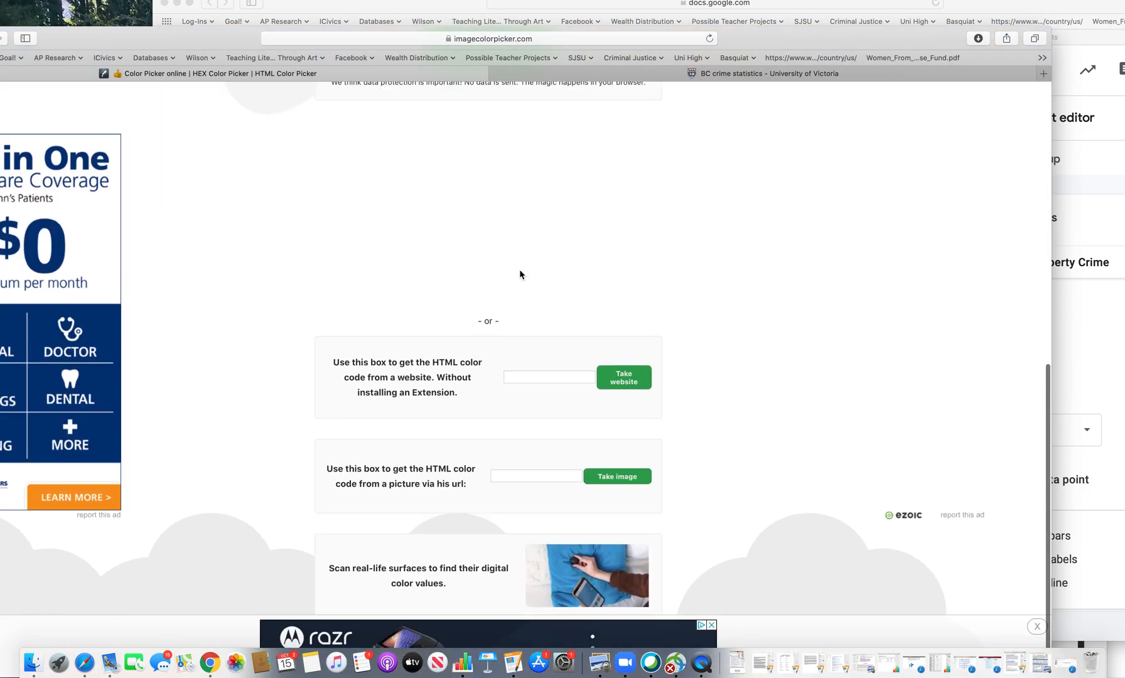
pyautogui.click(533, 415)
pyautogui.press('cmd+v')
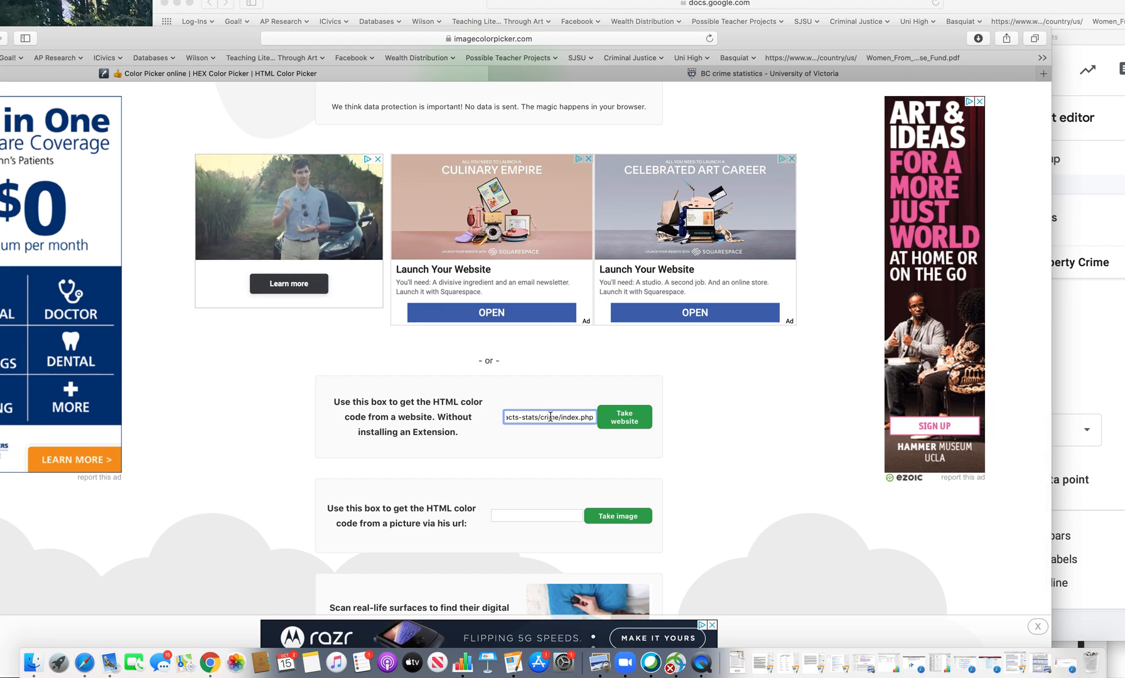
pyautogui.click(619, 422)
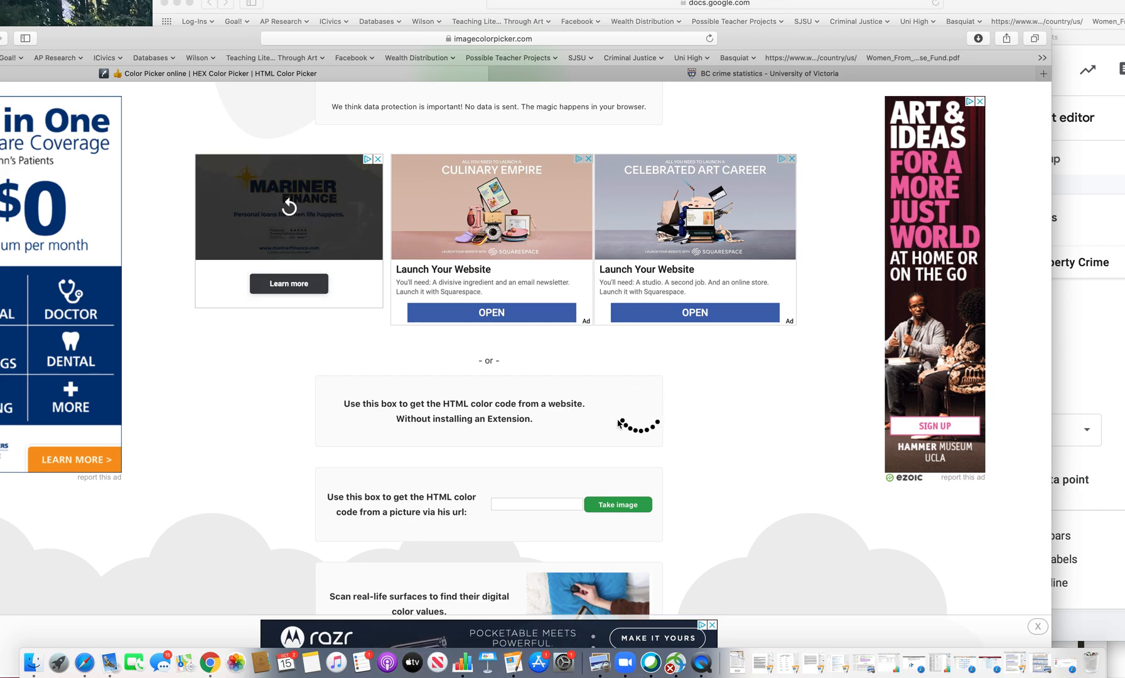
# - Sample a red Property Crime bar in the color picker's page thumbnail and copy the hex code #c0504e
pyautogui.scroll(2, 619, 423)
pyautogui.scroll(7, 619, 424)
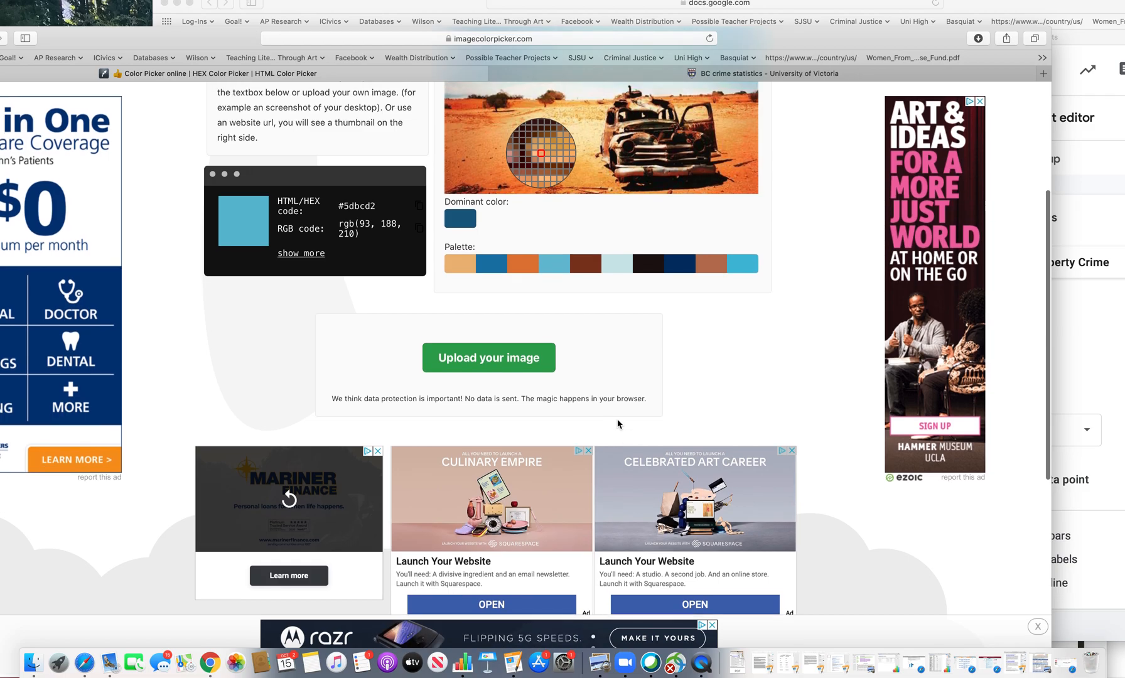
pyautogui.scroll(-2, 618, 425)
pyautogui.scroll(-5, 619, 425)
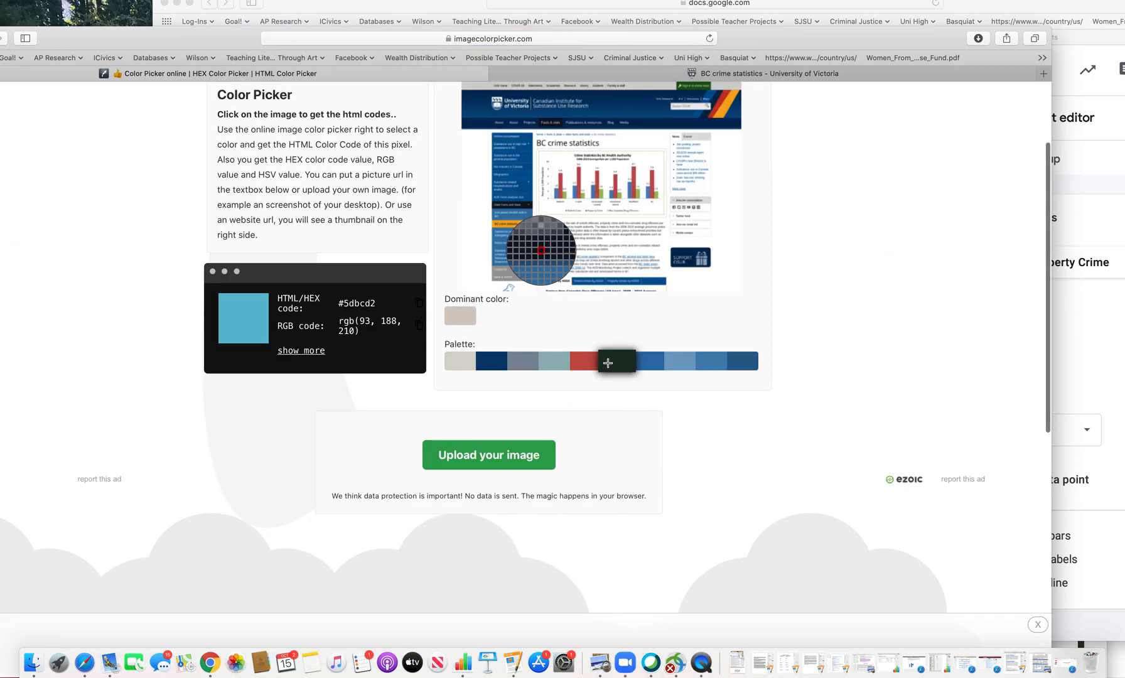
pyautogui.click(579, 182)
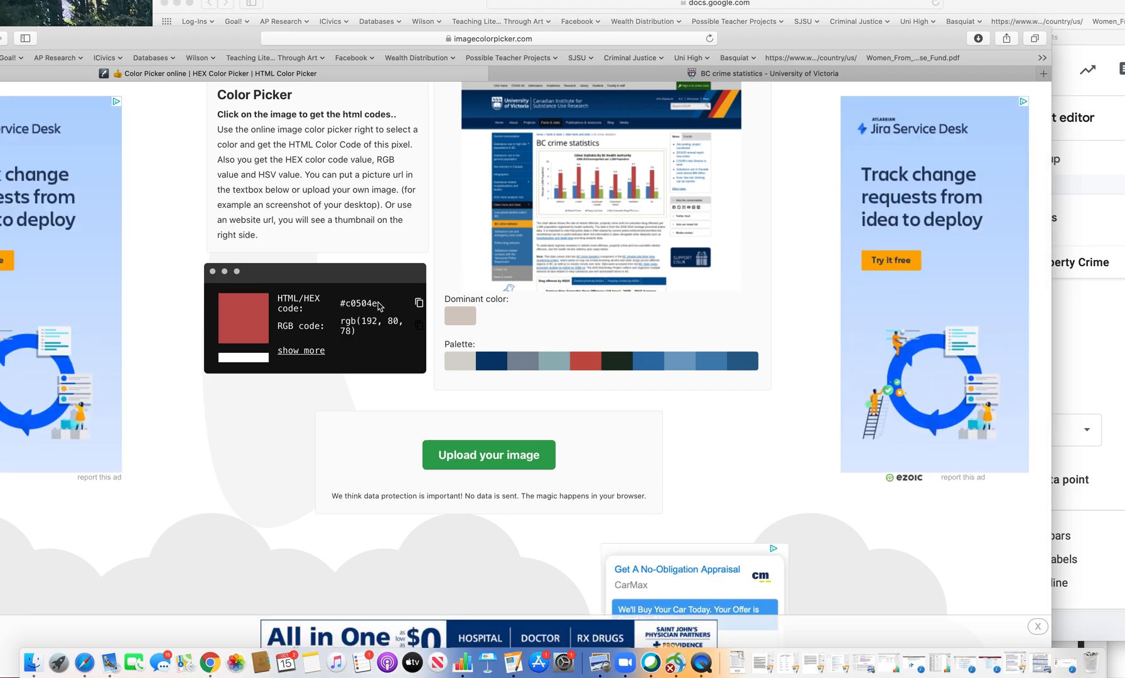
pyautogui.moveTo(380, 306); pyautogui.dragTo(343, 306)
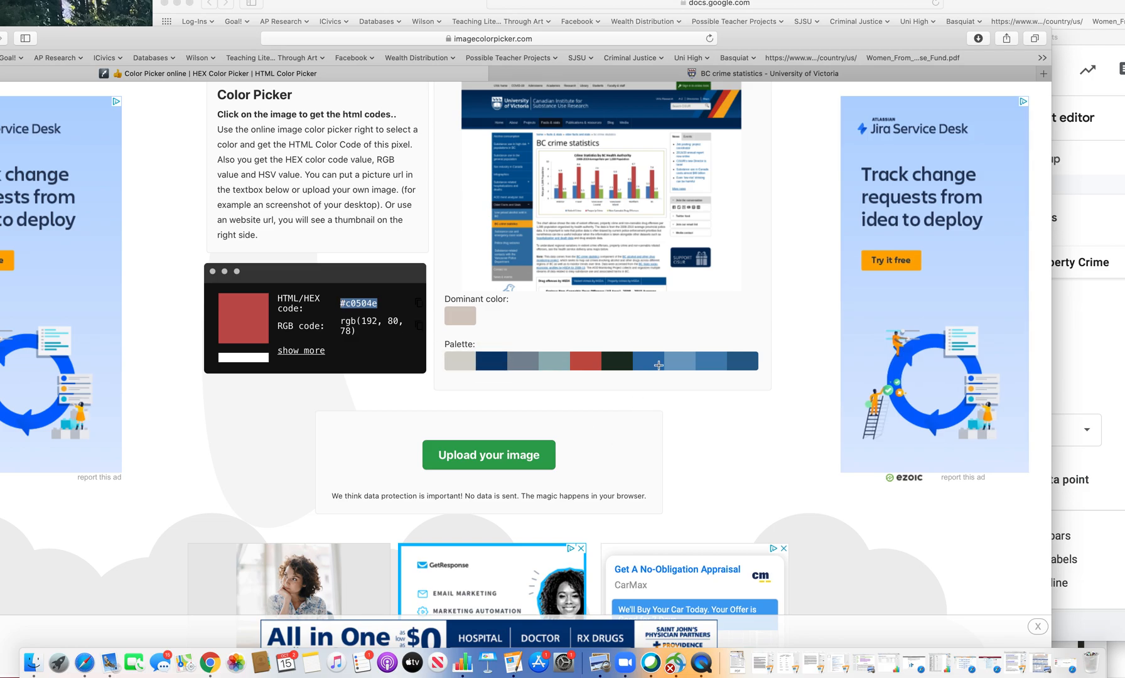
# - Set the Property Crime series in the spreadsheet chart to the custom color #c0504e
pyautogui.moveTo(865, 54); pyautogui.dragTo(337, 281)
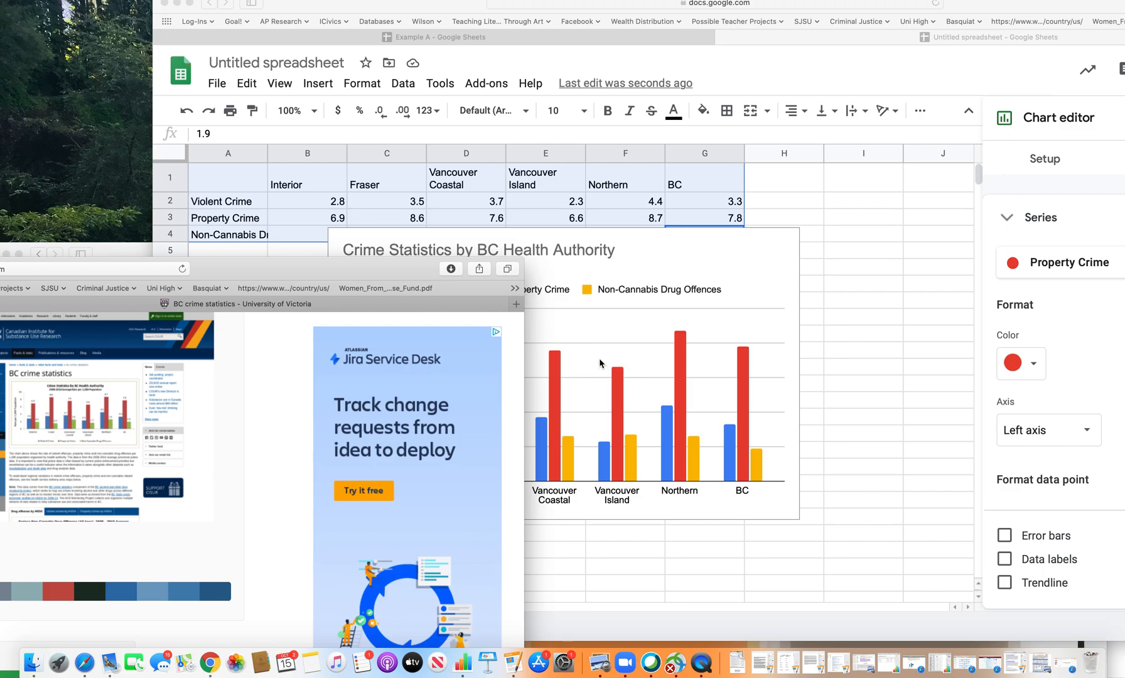
pyautogui.click(555, 361)
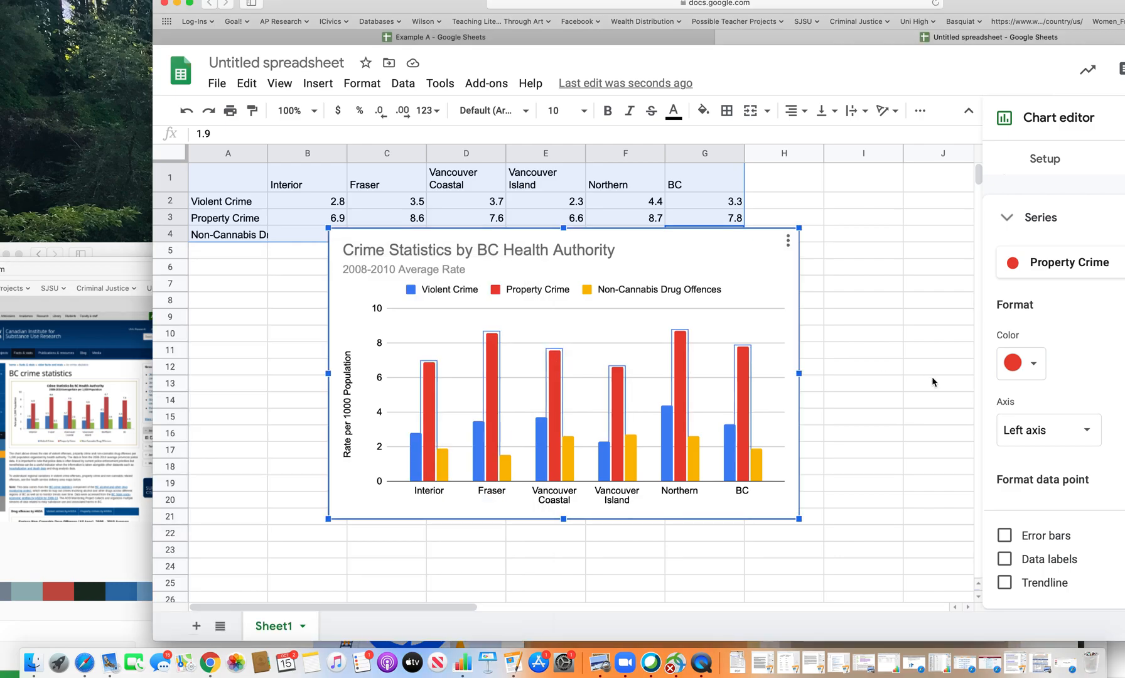
pyautogui.click(1023, 369)
pyautogui.click(1037, 331)
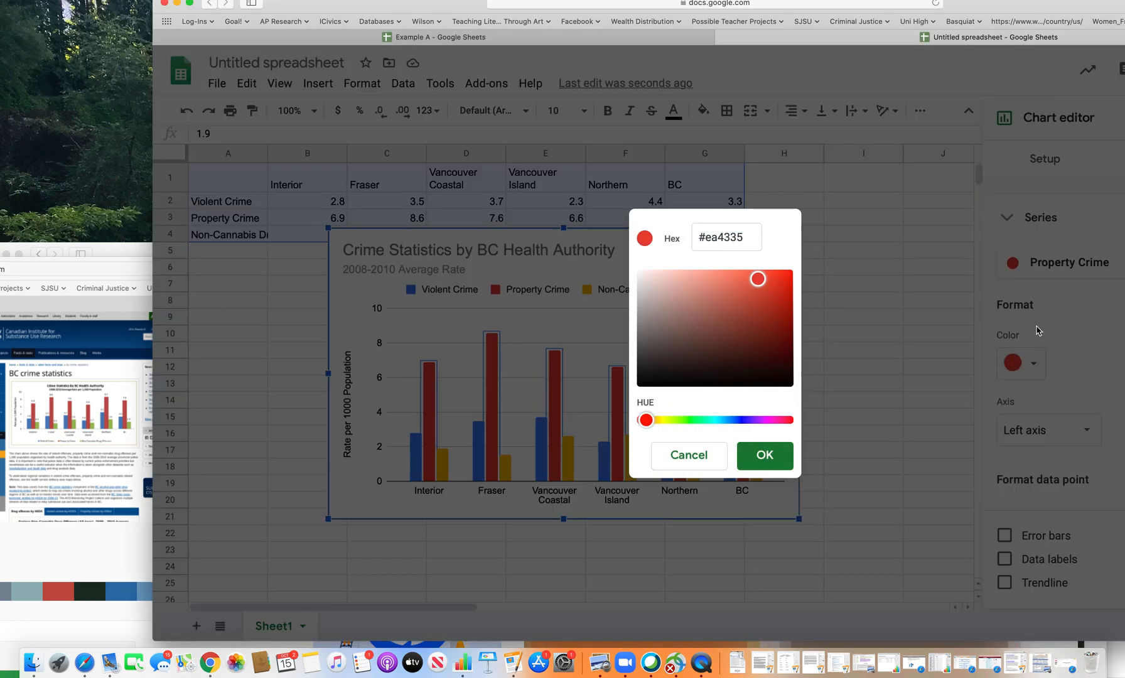
pyautogui.tripleClick(748, 237)
pyautogui.write('#c0504e')
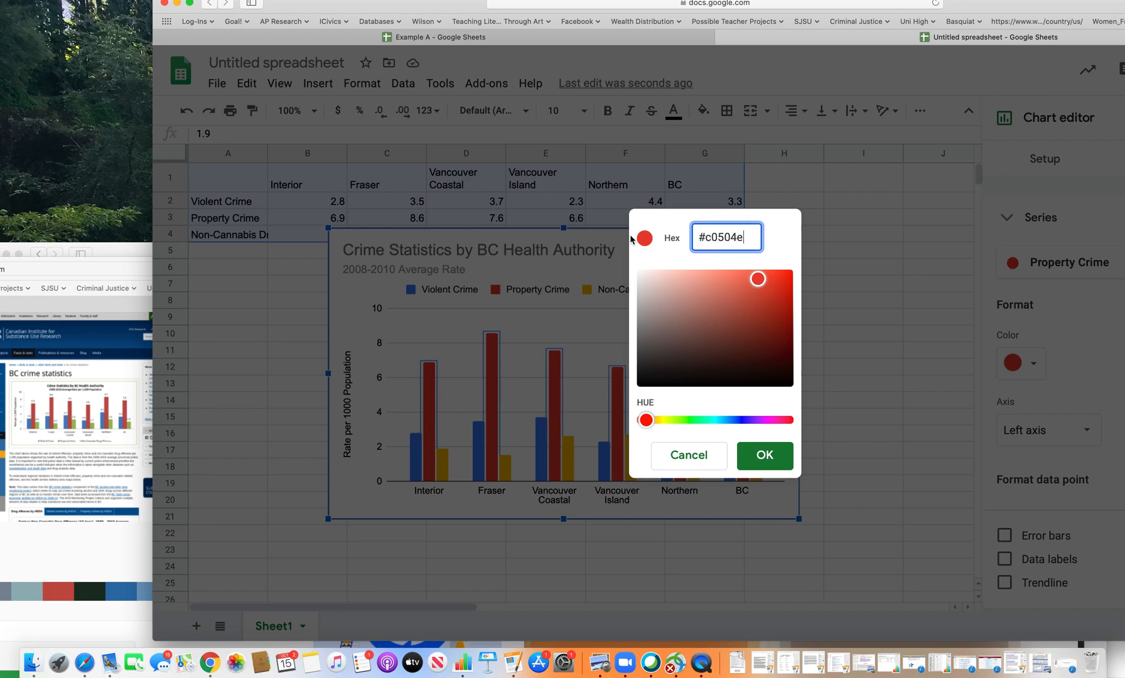
pyautogui.click(767, 461)
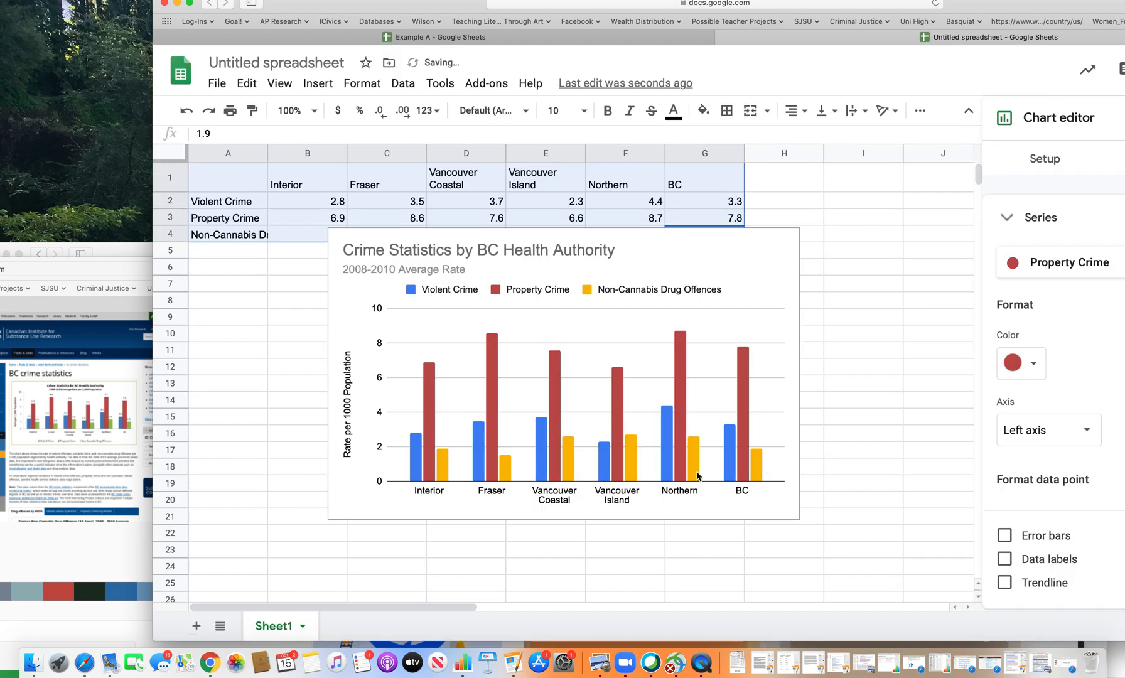
# - Sample a green Non-Cannabis Drug Offences bar in the color picker's thumbnail and copy the hex code #9dbc5b
pyautogui.click(119, 562)
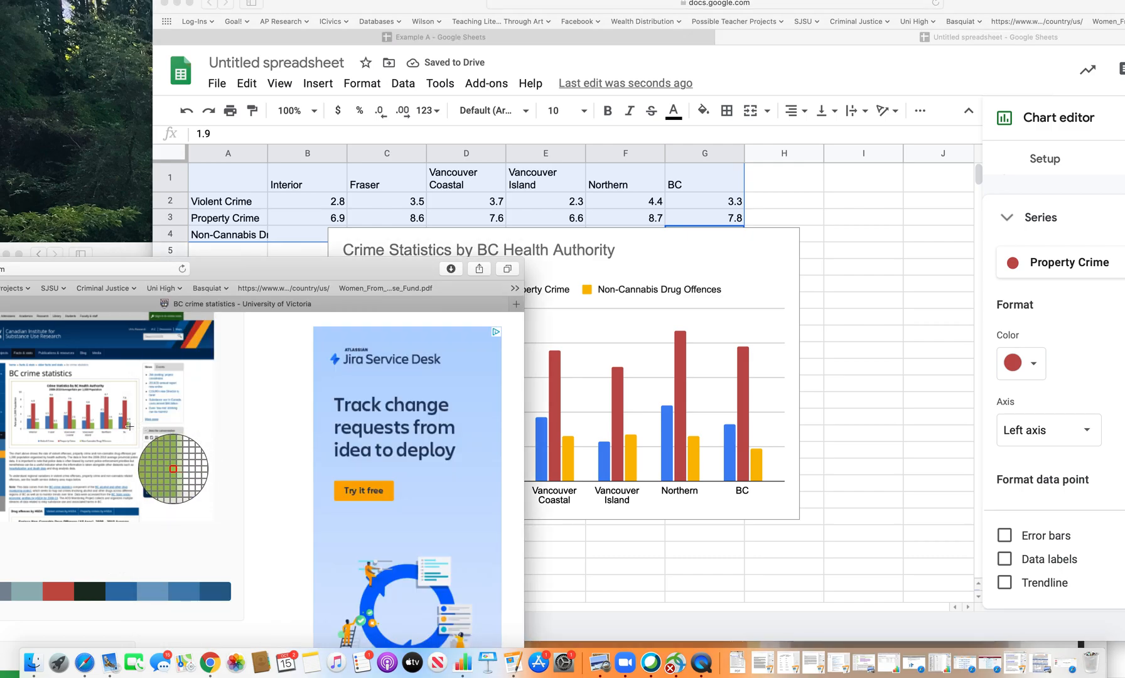
pyautogui.click(173, 468)
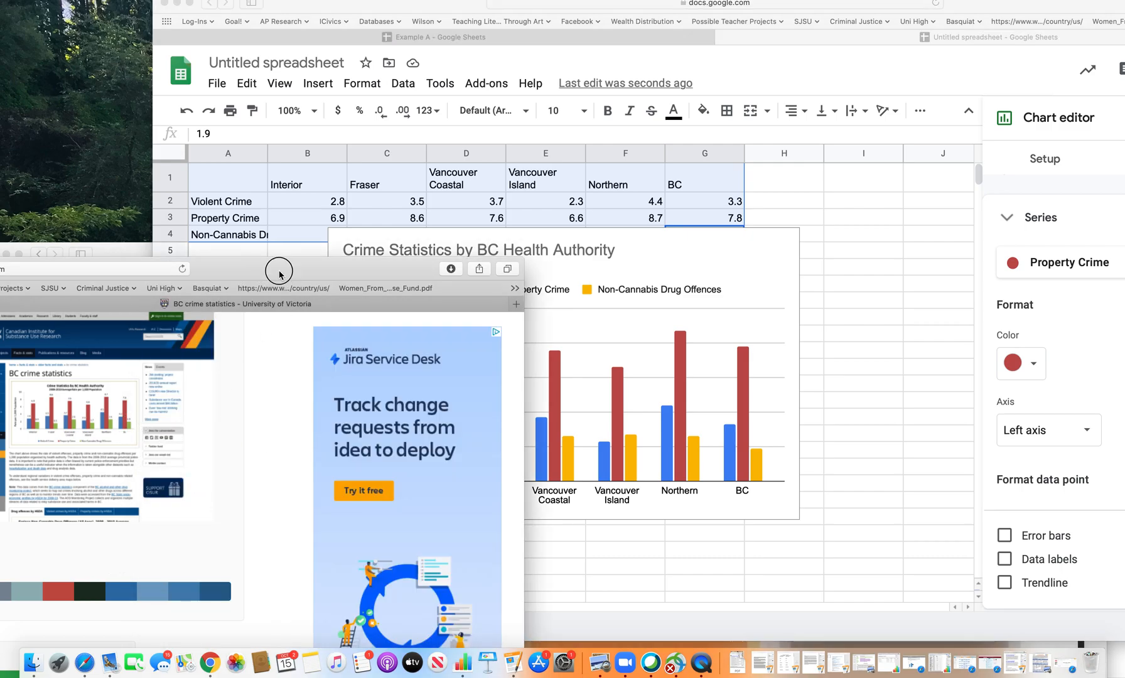
pyautogui.moveTo(281, 273); pyautogui.dragTo(673, 168)
pyautogui.moveTo(251, 436); pyautogui.dragTo(205, 429)
pyautogui.click(217, 431)
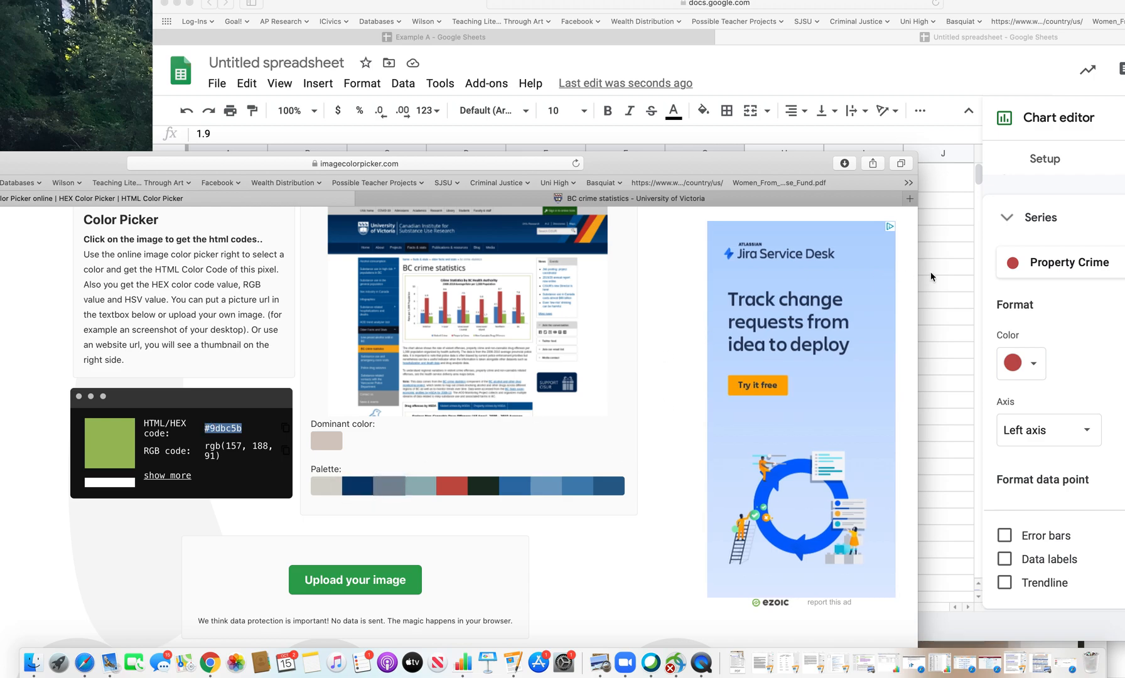
# - Set the Non-Cannabis Drug Offences series in the spreadsheet chart to the custom color #9dbc5b
pyautogui.click(920, 287)
pyautogui.click(506, 467)
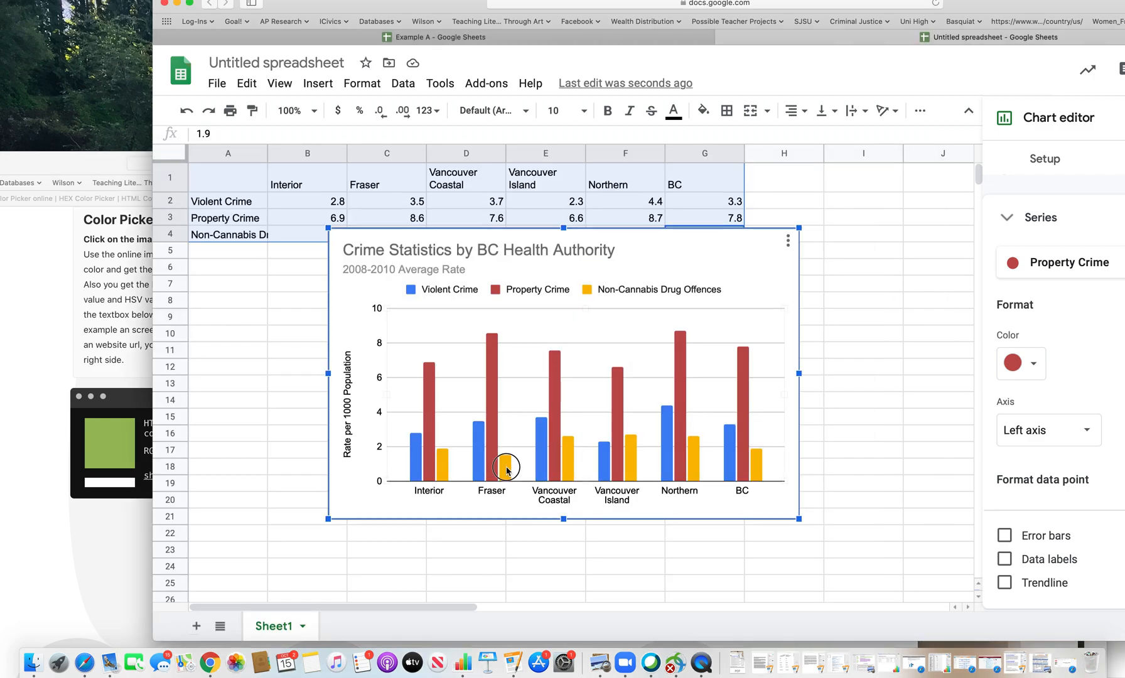
pyautogui.click(506, 467)
pyautogui.click(578, 460)
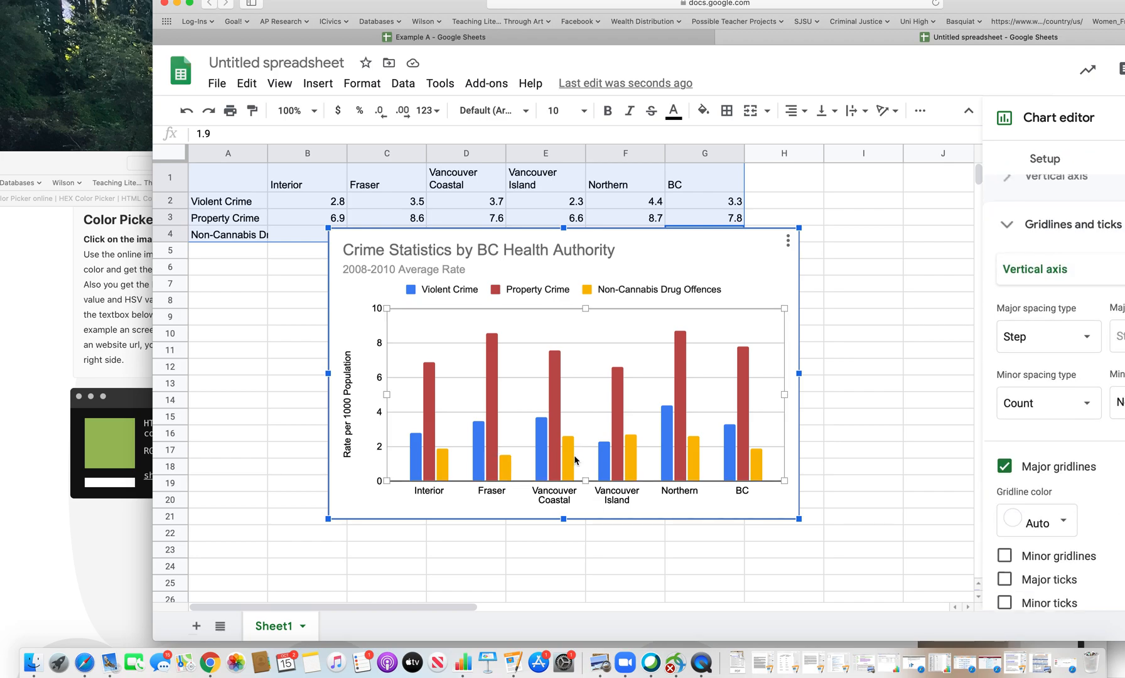
pyautogui.click(567, 455)
pyautogui.click(568, 455)
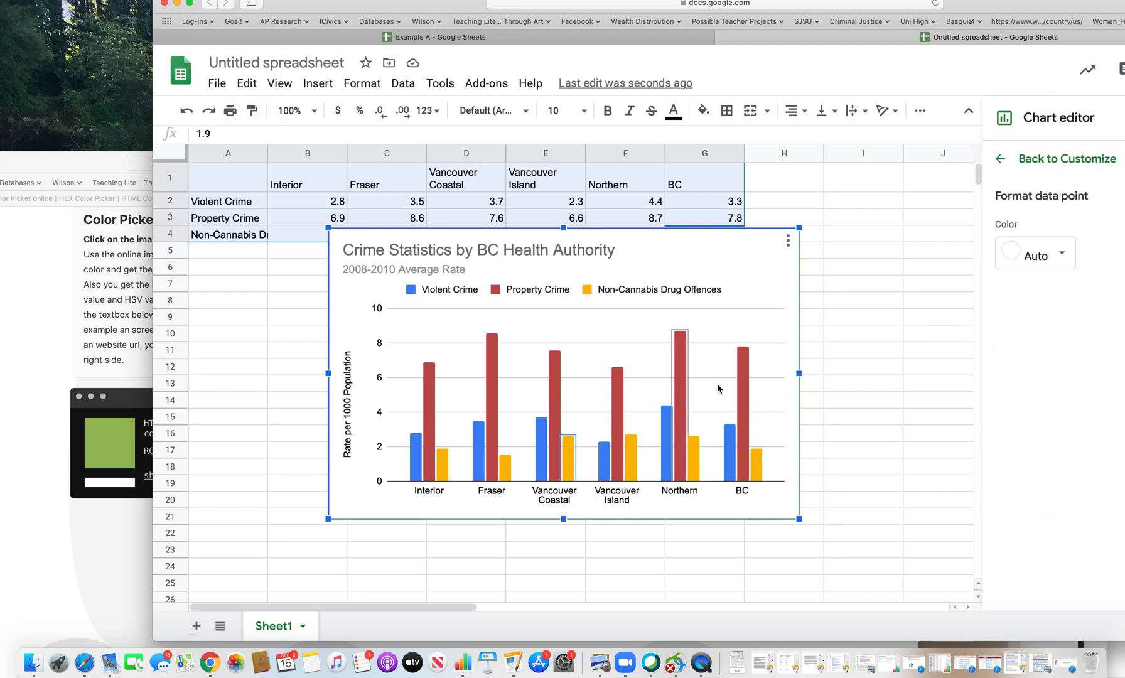
pyautogui.click(1017, 158)
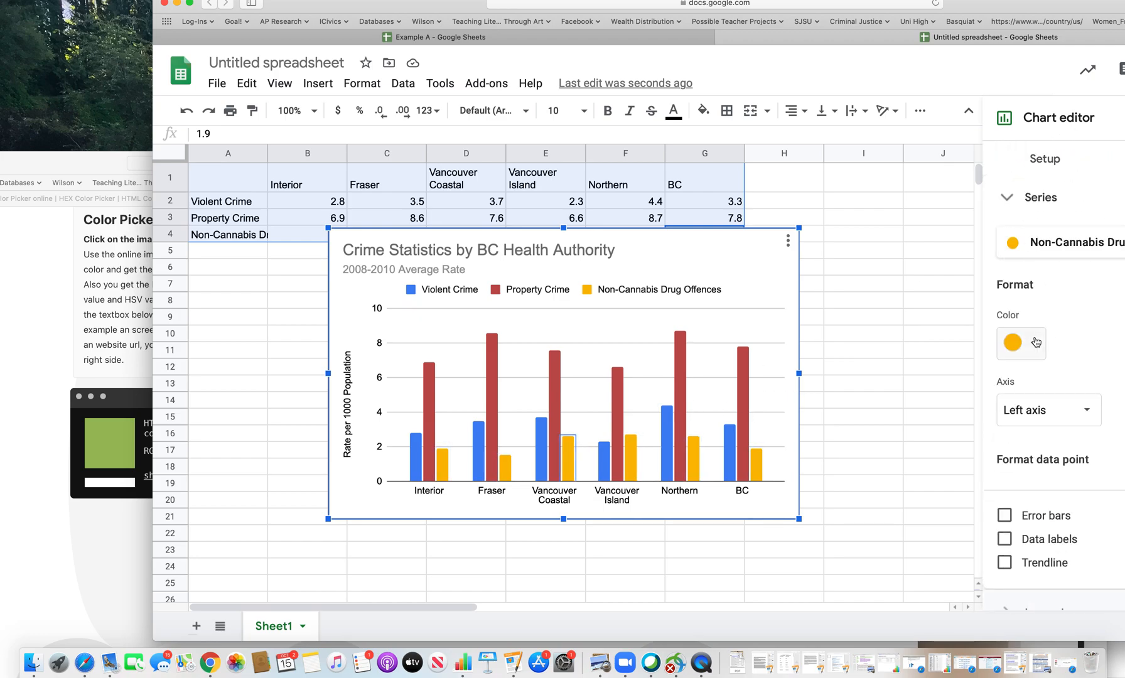
pyautogui.click(1036, 342)
pyautogui.click(1053, 614)
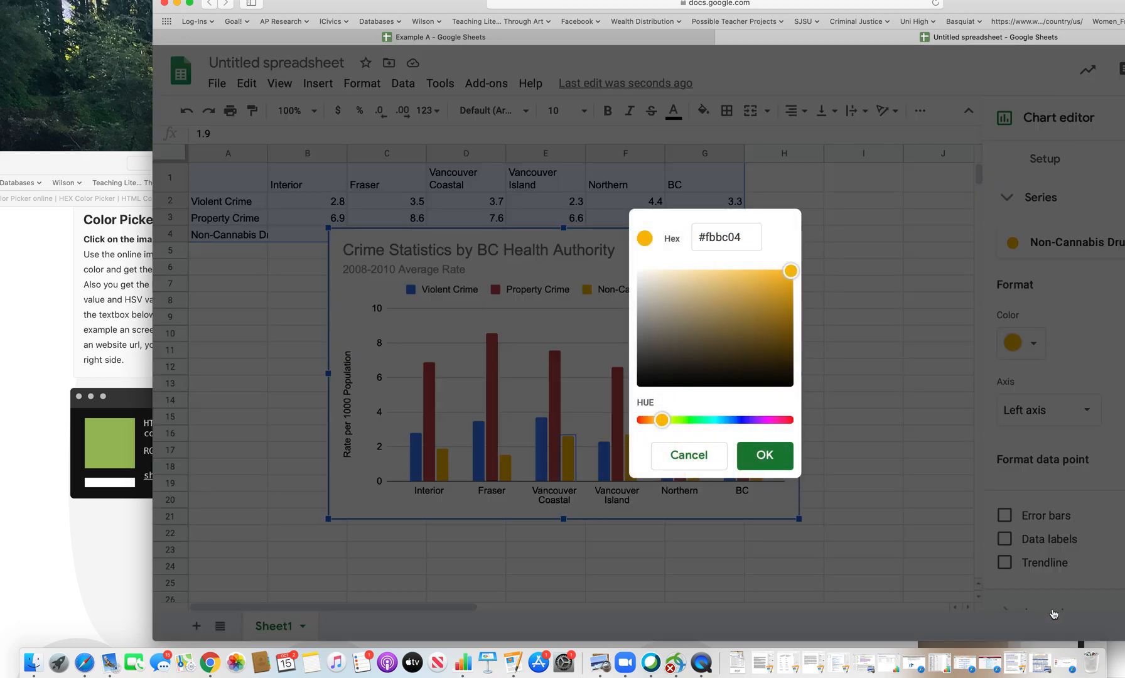
pyautogui.click(752, 248)
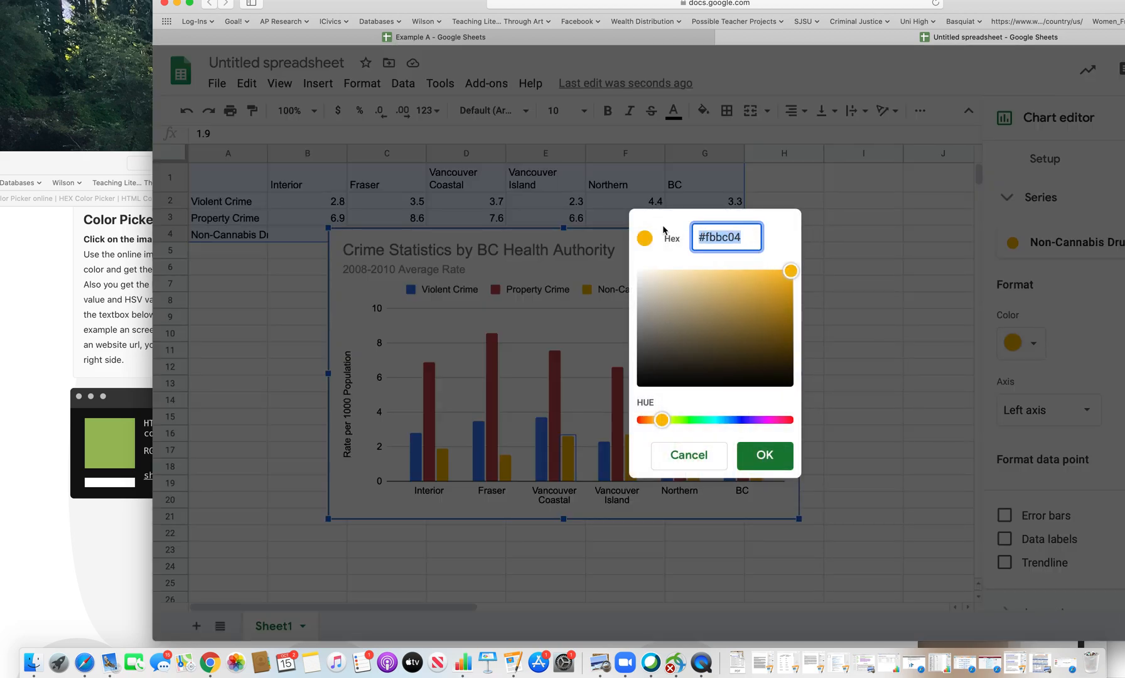
pyautogui.write('#9dbc5b')
pyautogui.click(764, 446)
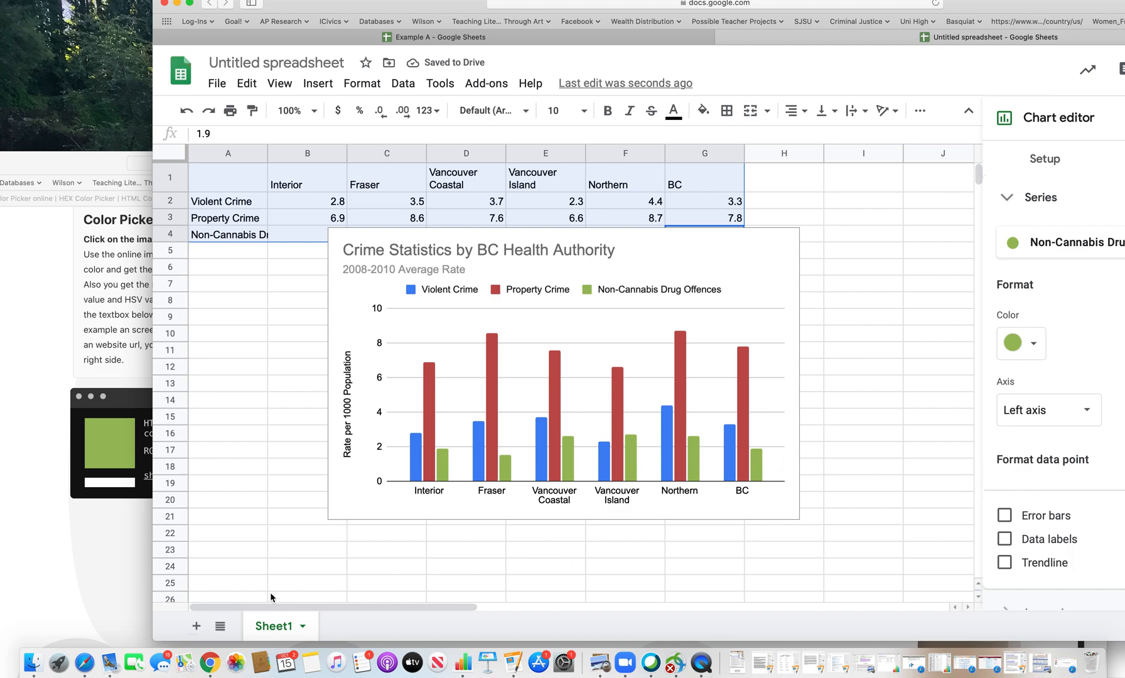
# - Sample a blue Violent Crime bar in the color picker's thumbnail, copy the hex code #4f81bc, and return to the spreadsheet
pyautogui.click(45, 538)
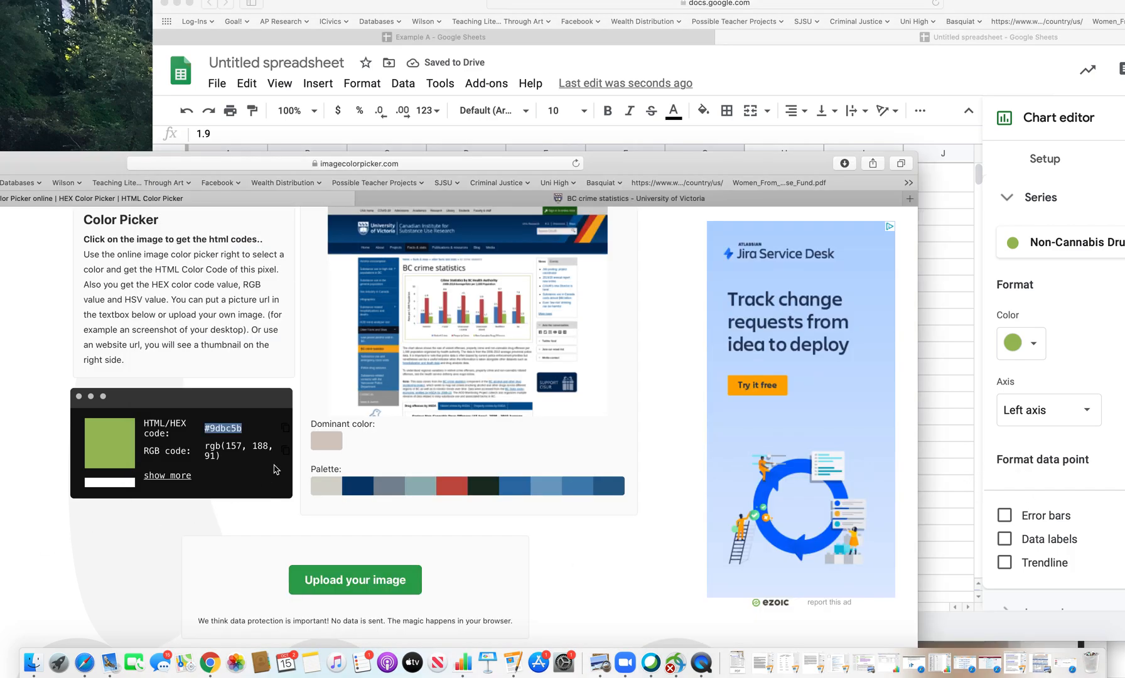
pyautogui.click(424, 317)
pyautogui.click(208, 427)
pyautogui.press('super+c')
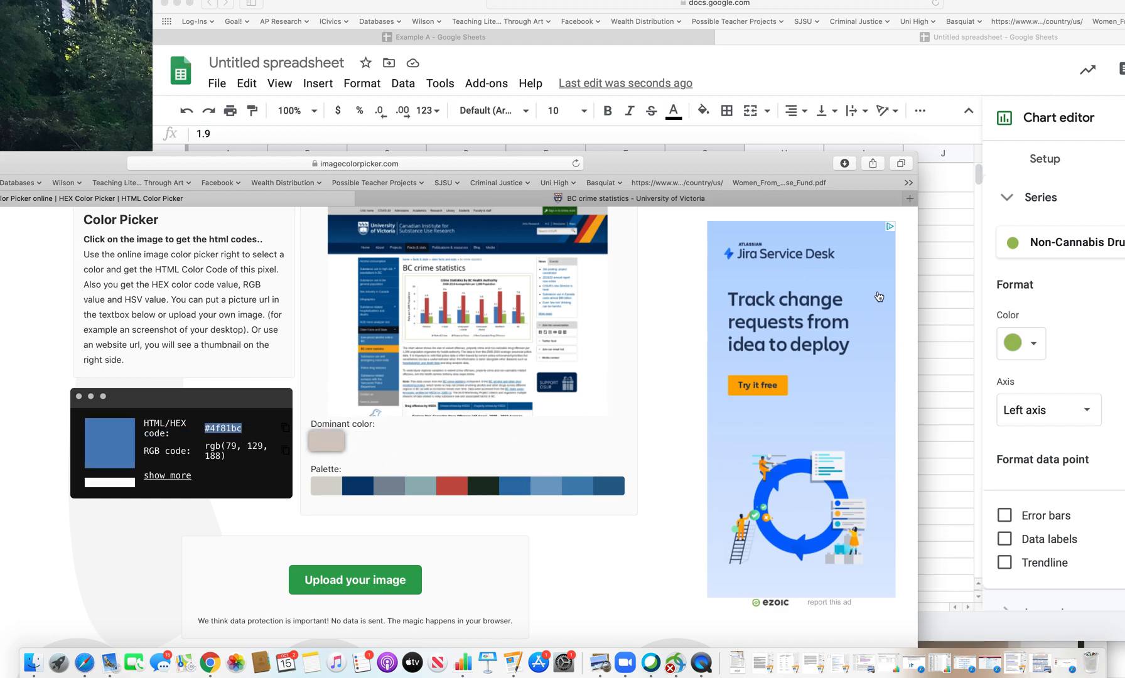
pyautogui.click(960, 312)
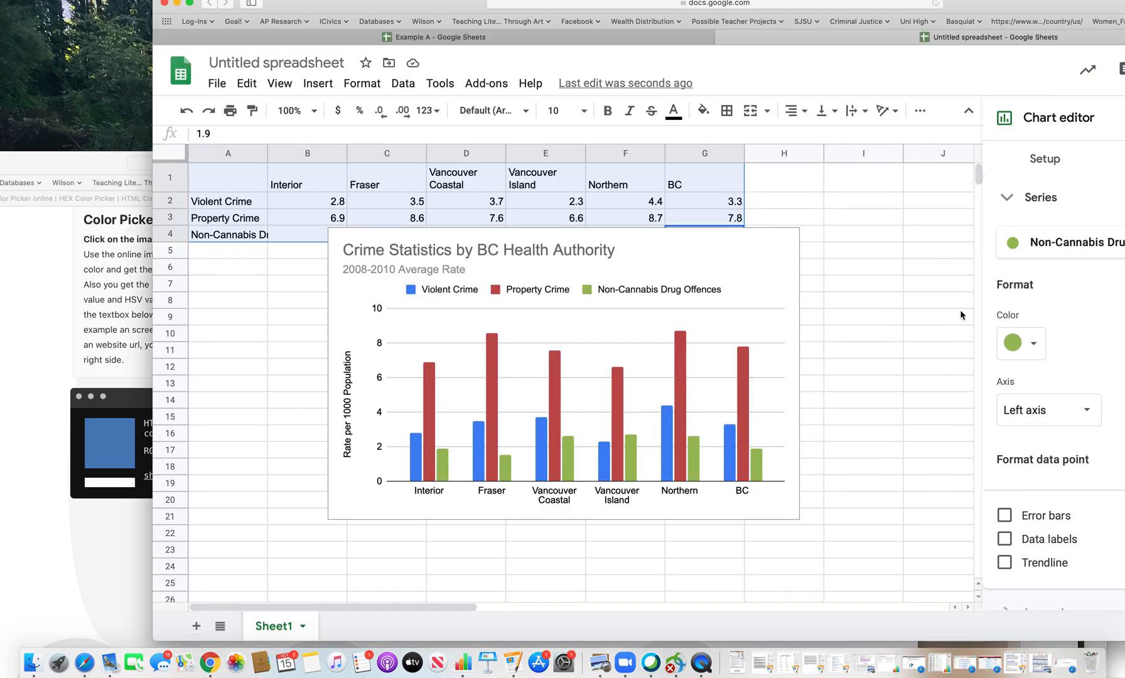
# - Set the Violent Crime series in the spreadsheet chart to the custom color #4f81bc
pyautogui.click(726, 442)
pyautogui.click(729, 443)
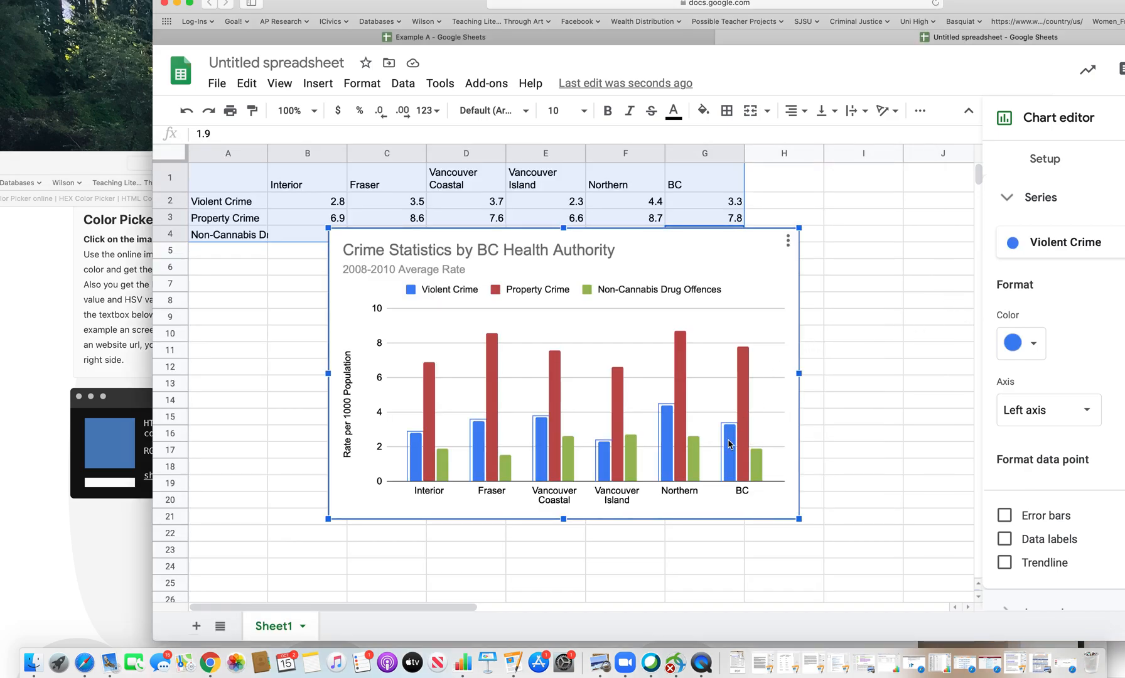
pyautogui.click(1033, 344)
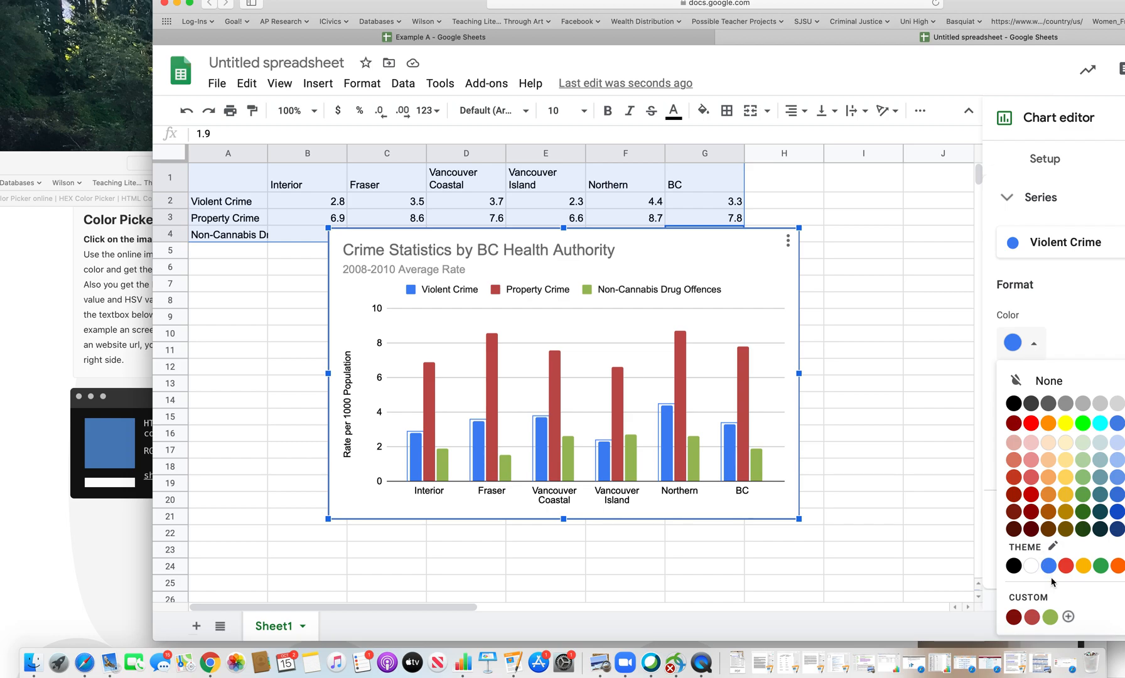
pyautogui.click(1068, 617)
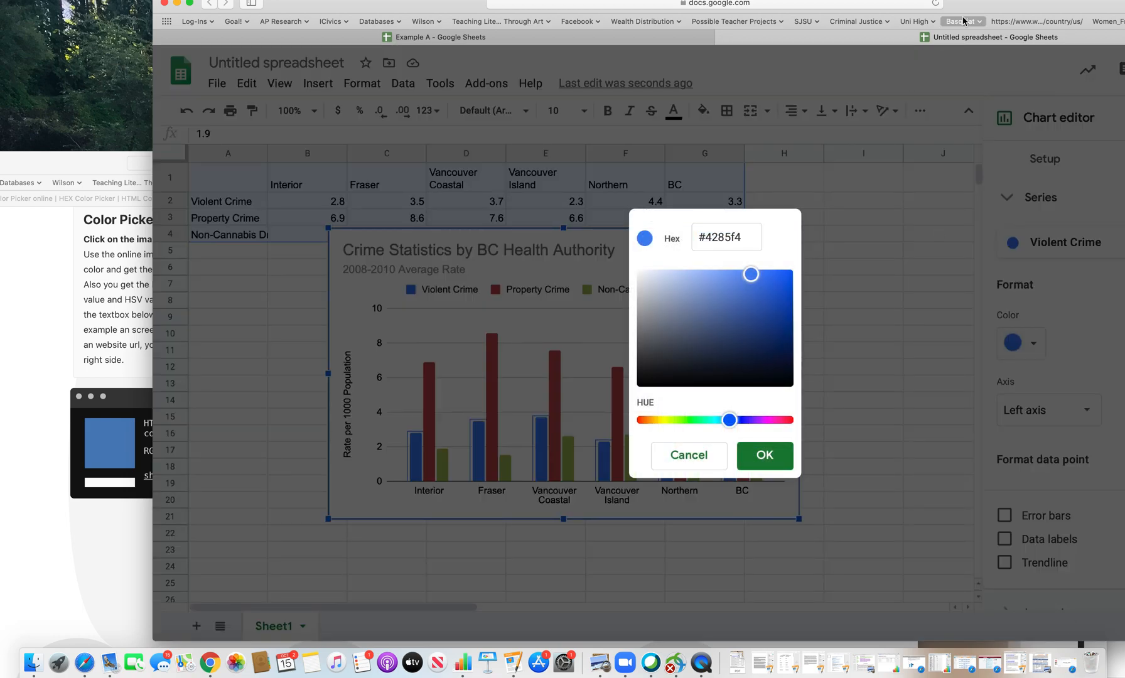
pyautogui.moveTo(963, 4); pyautogui.dragTo(759, 9)
pyautogui.tripleClick(557, 236)
pyautogui.press('super+v')
pyautogui.click(557, 457)
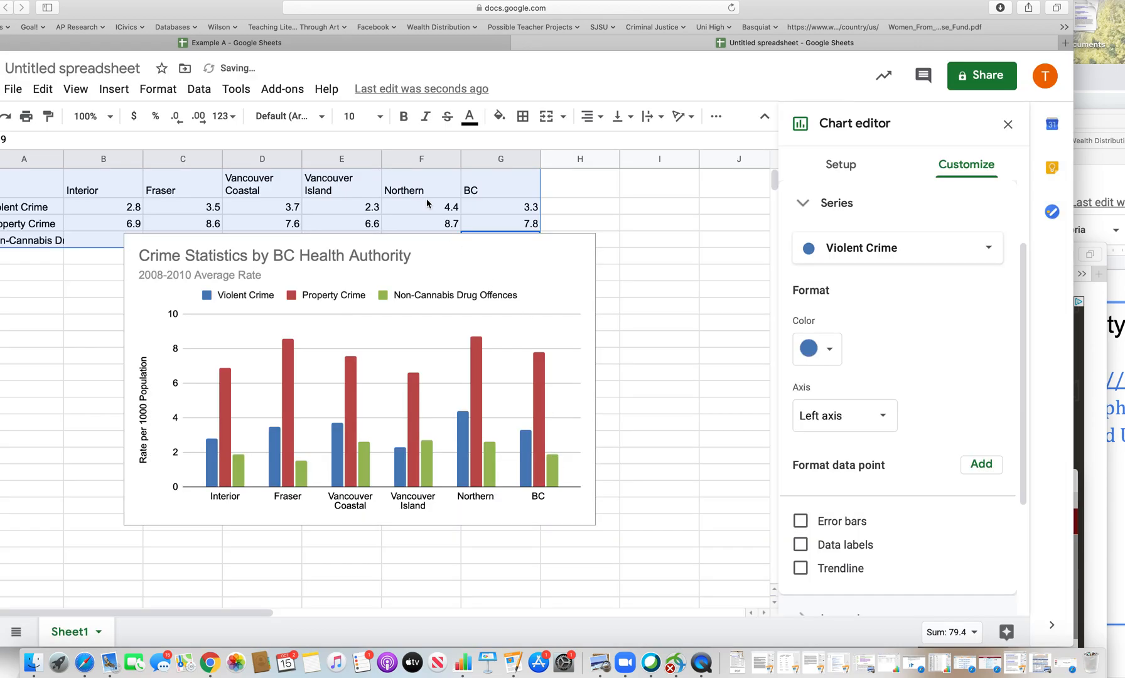
# - Arrange the UVic page and the spreadsheet side by side and compare the original chart with the recreated one
pyautogui.moveTo(525, 1); pyautogui.dragTo(771, 1)
pyautogui.click(376, 199)
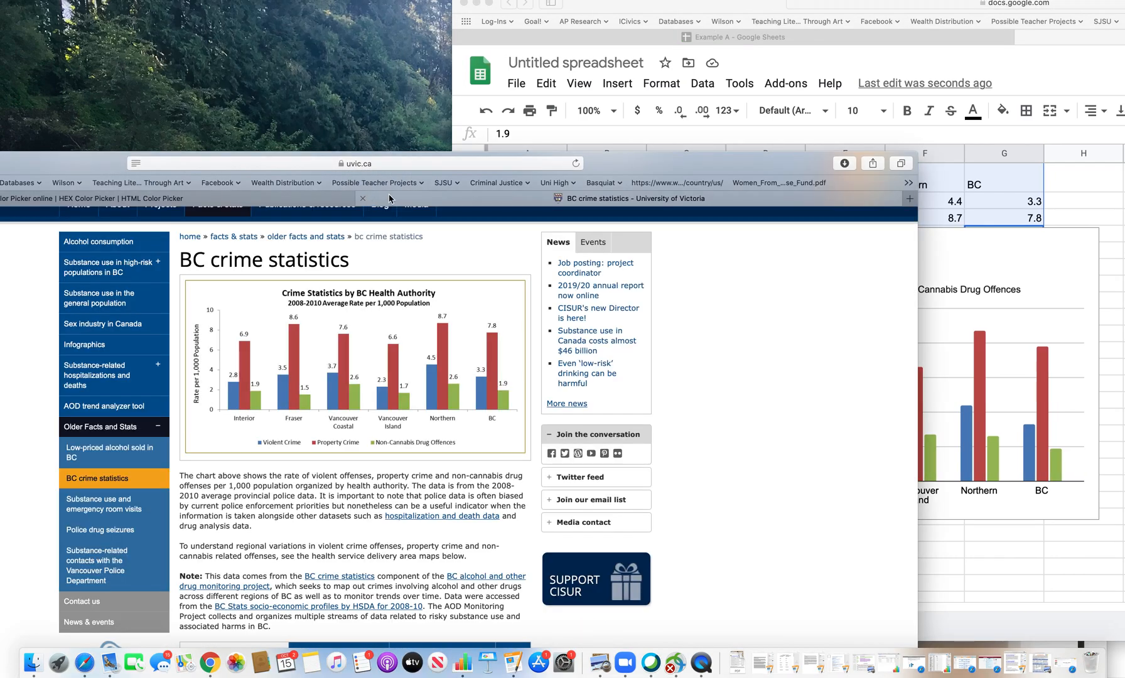
pyautogui.moveTo(629, 163); pyautogui.dragTo(337, 31)
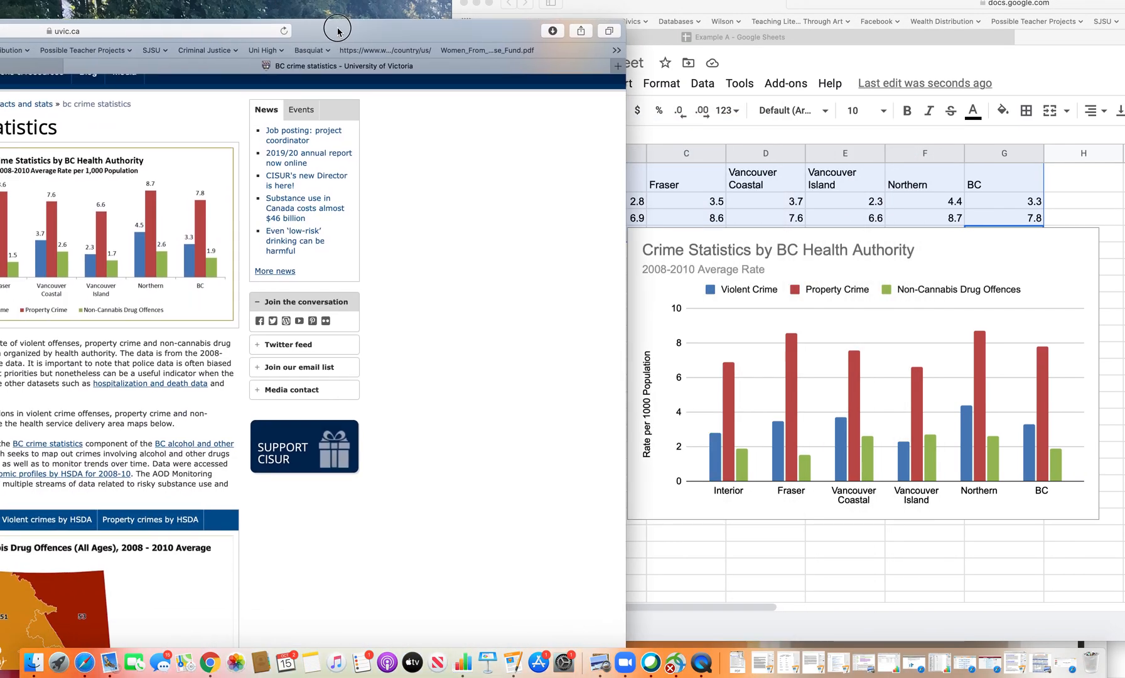
pyautogui.click(720, 452)
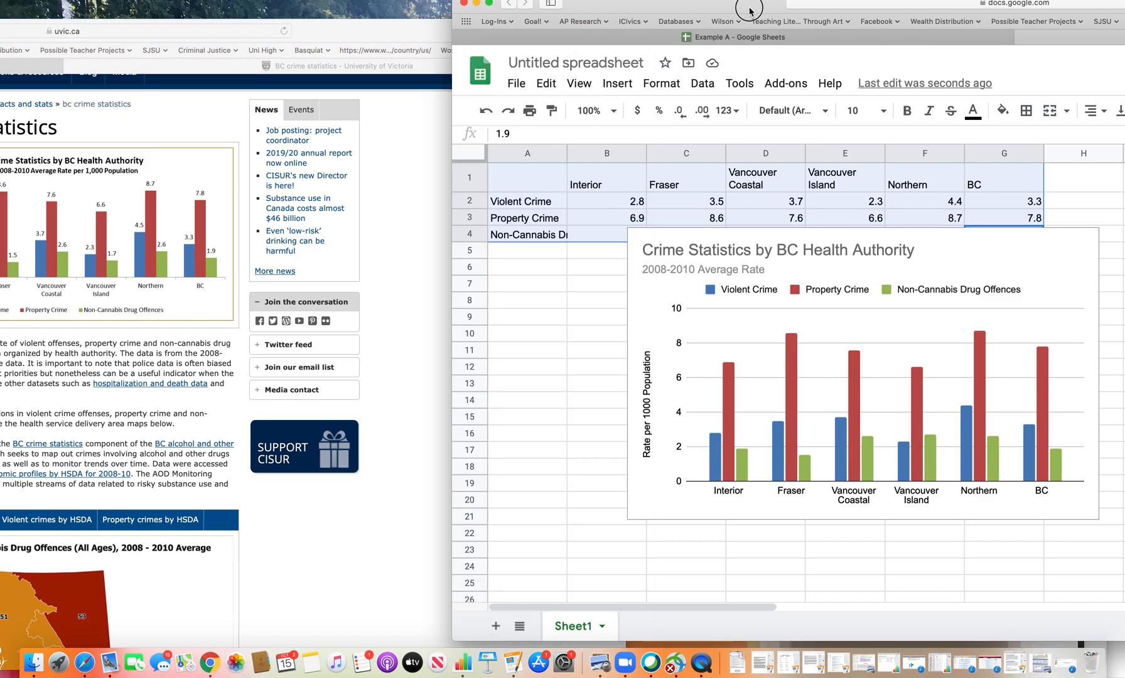
pyautogui.moveTo(750, 10); pyautogui.dragTo(433, 15)
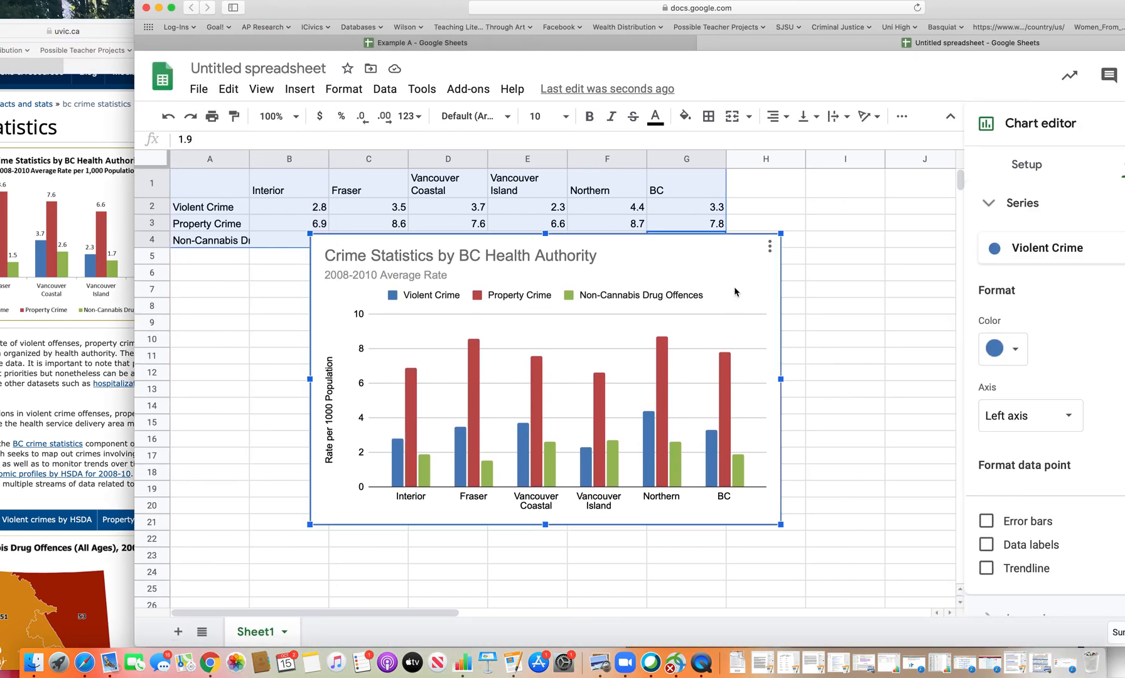
# - Copy the finished crime statistics chart from the spreadsheet
pyautogui.click(770, 247)
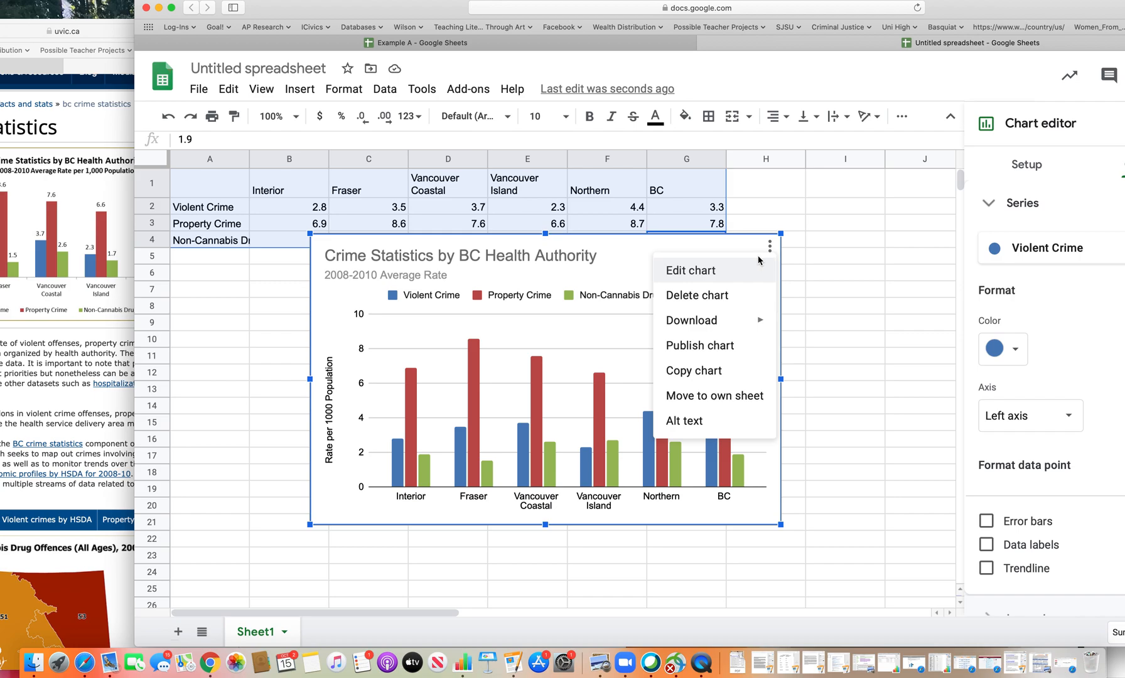
pyautogui.moveTo(762, 328)
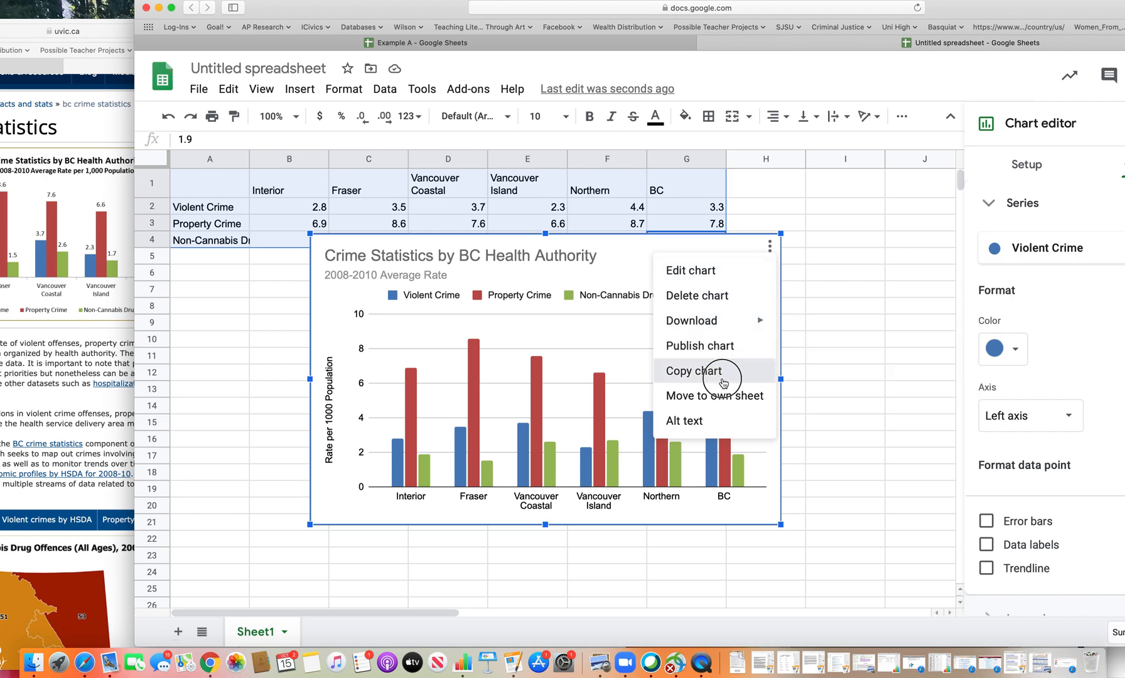
pyautogui.click(702, 371)
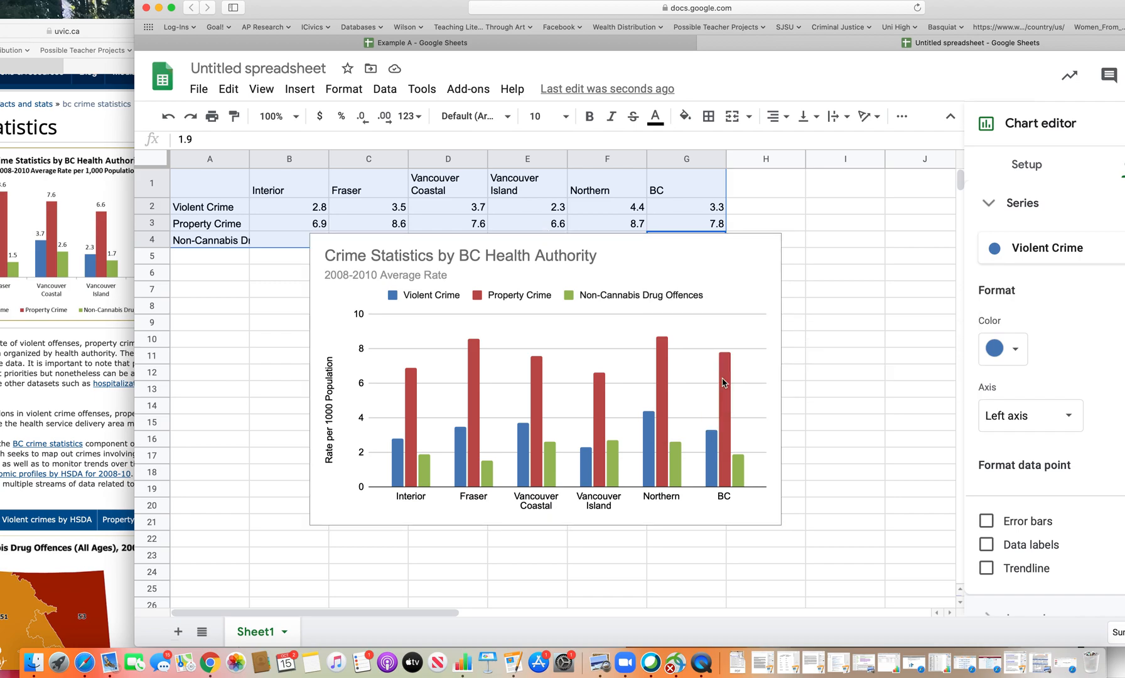
# - Rename the spreadsheet as "crime statistics"
pyautogui.click(302, 73)
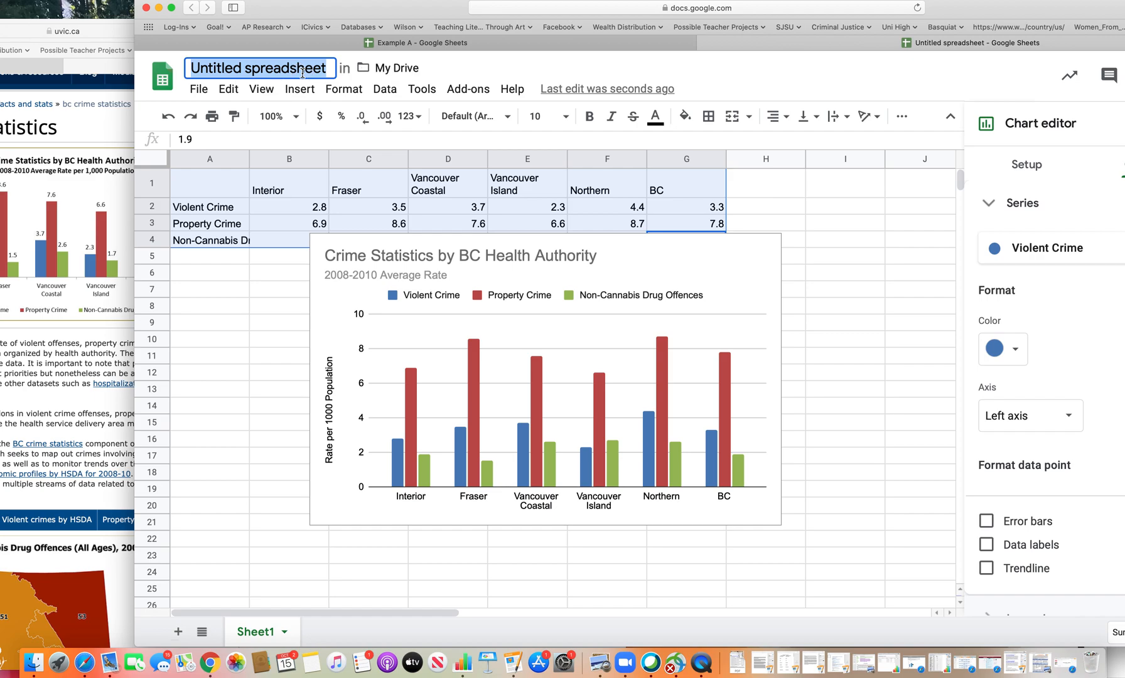
pyautogui.write('crime')
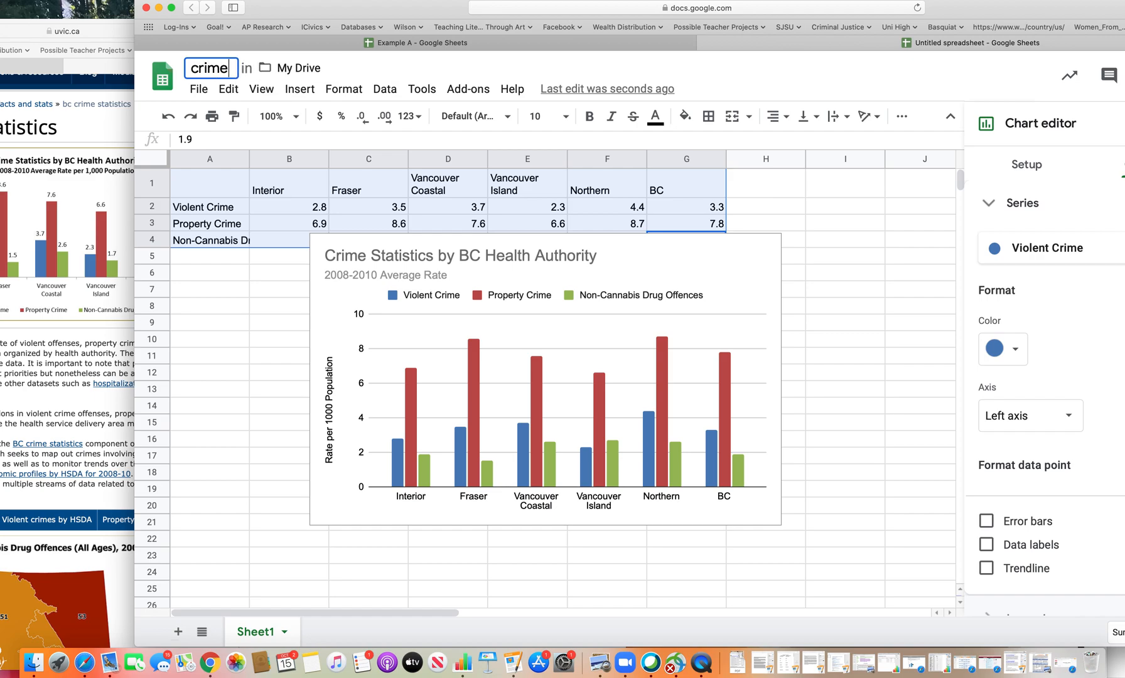
pyautogui.write(' statis')
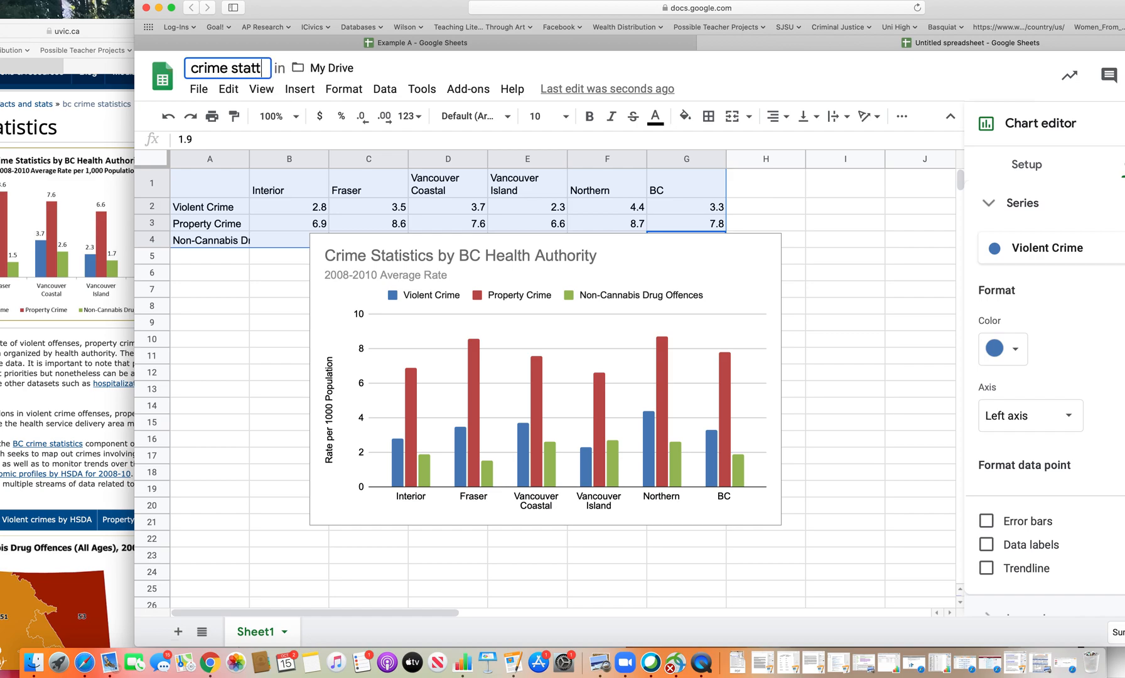
pyautogui.write('tics')
pyautogui.press('Return')
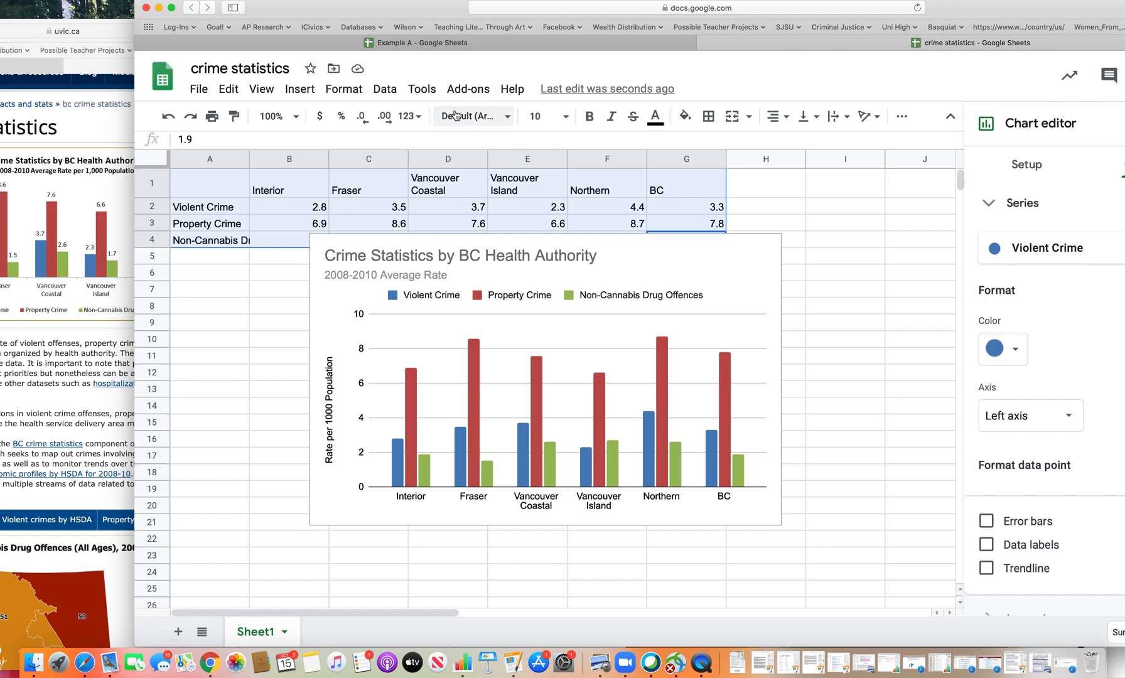
# - Open Google Slides from the Google home page in a new browser window and open the "Period 4 Share" presentation
pyautogui.press('super+n')
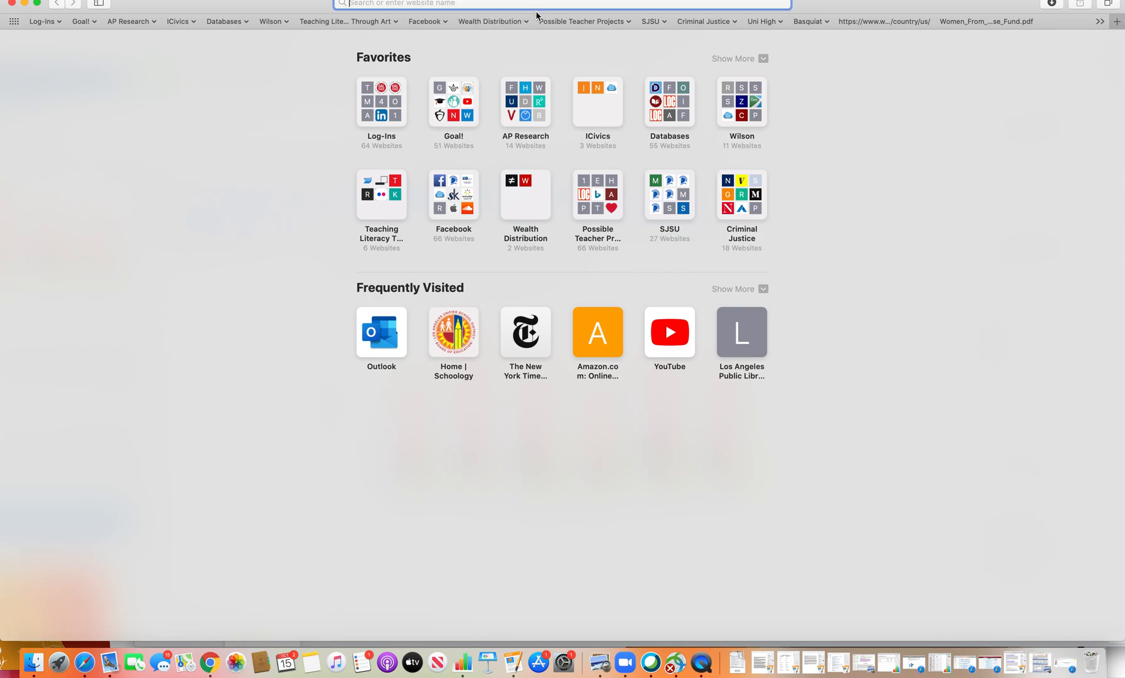
pyautogui.moveTo(302, 6); pyautogui.dragTo(252, 87)
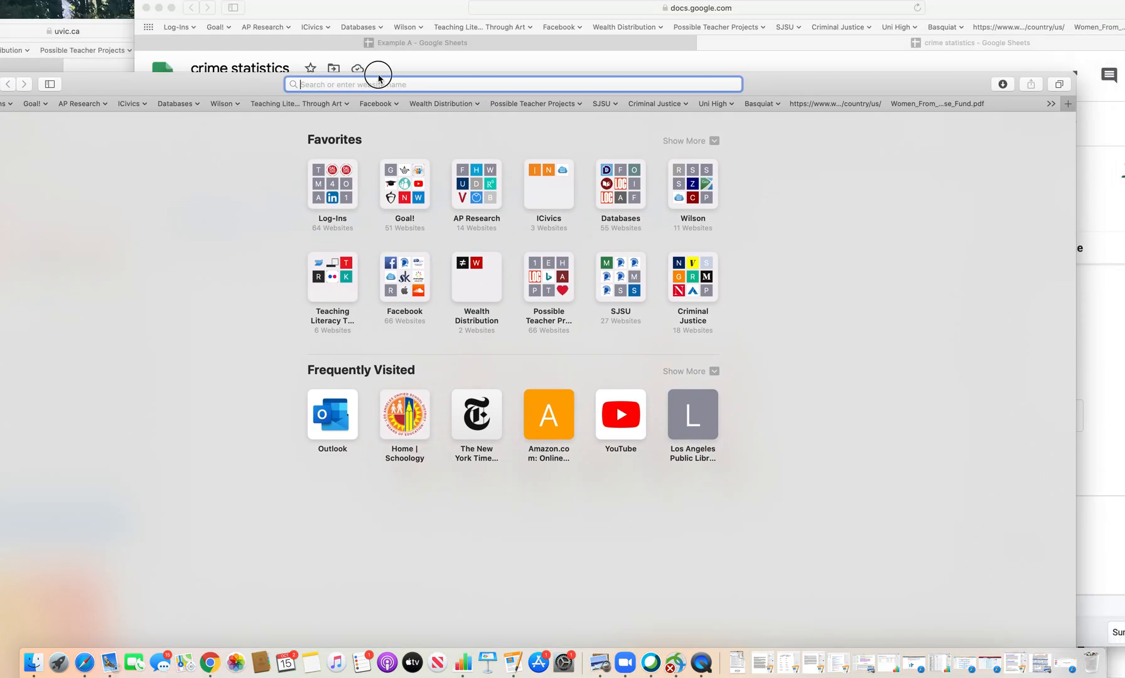
pyautogui.write('google')
pyautogui.press('Return')
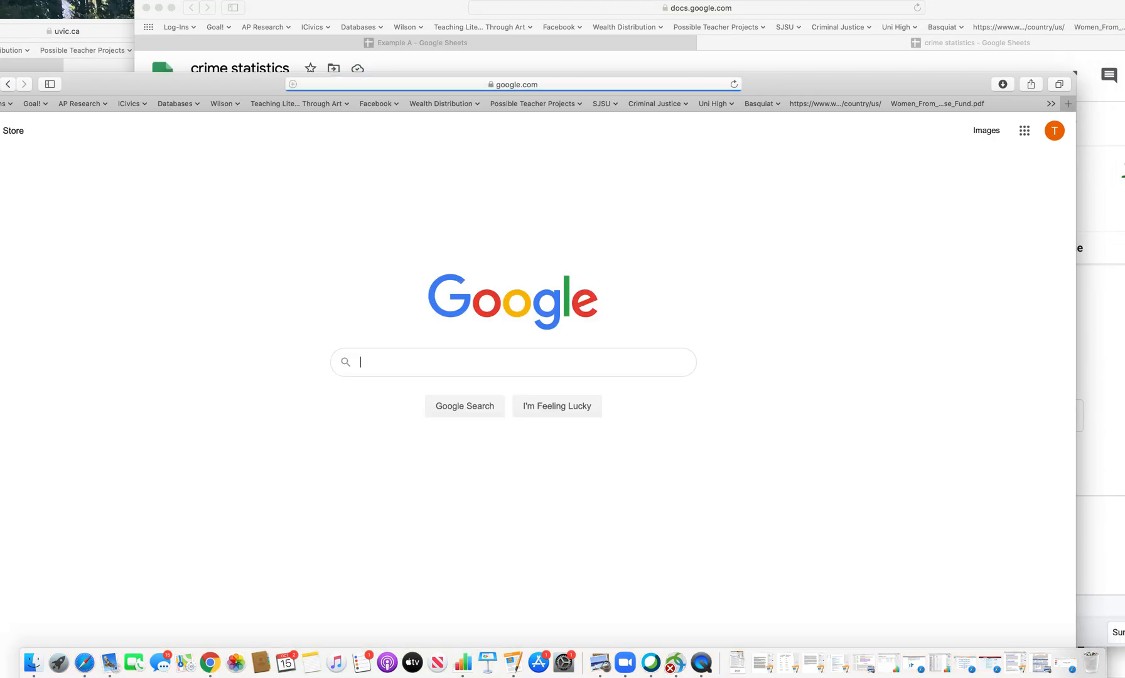
pyautogui.click(1024, 130)
pyautogui.click(983, 189)
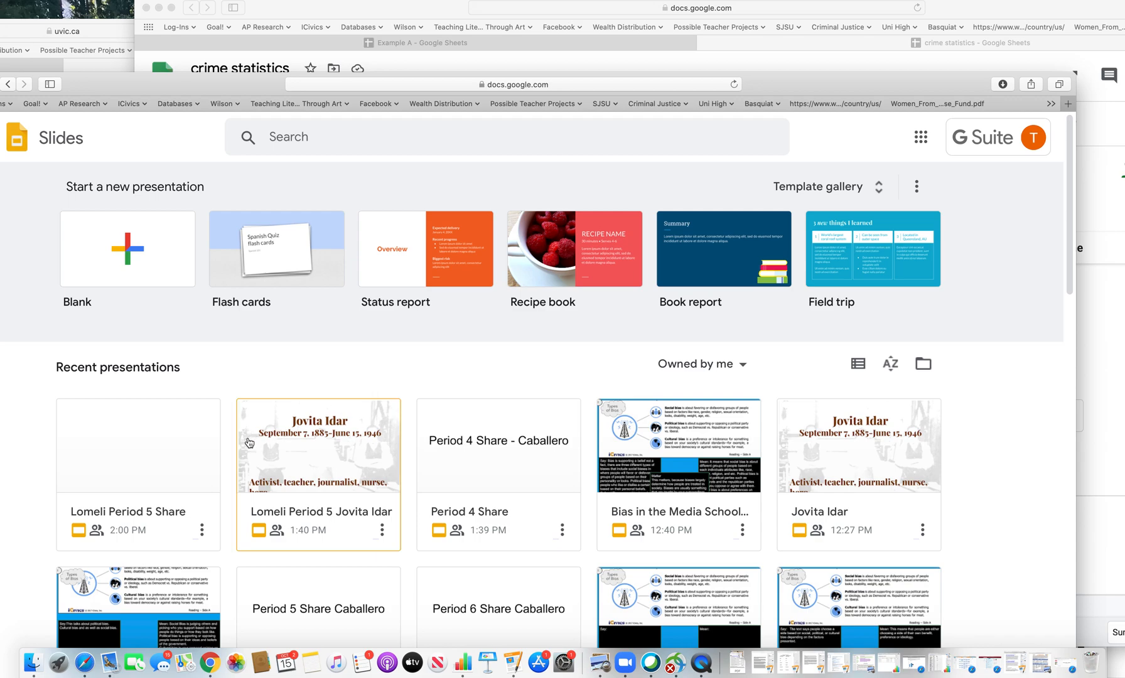
pyautogui.click(490, 449)
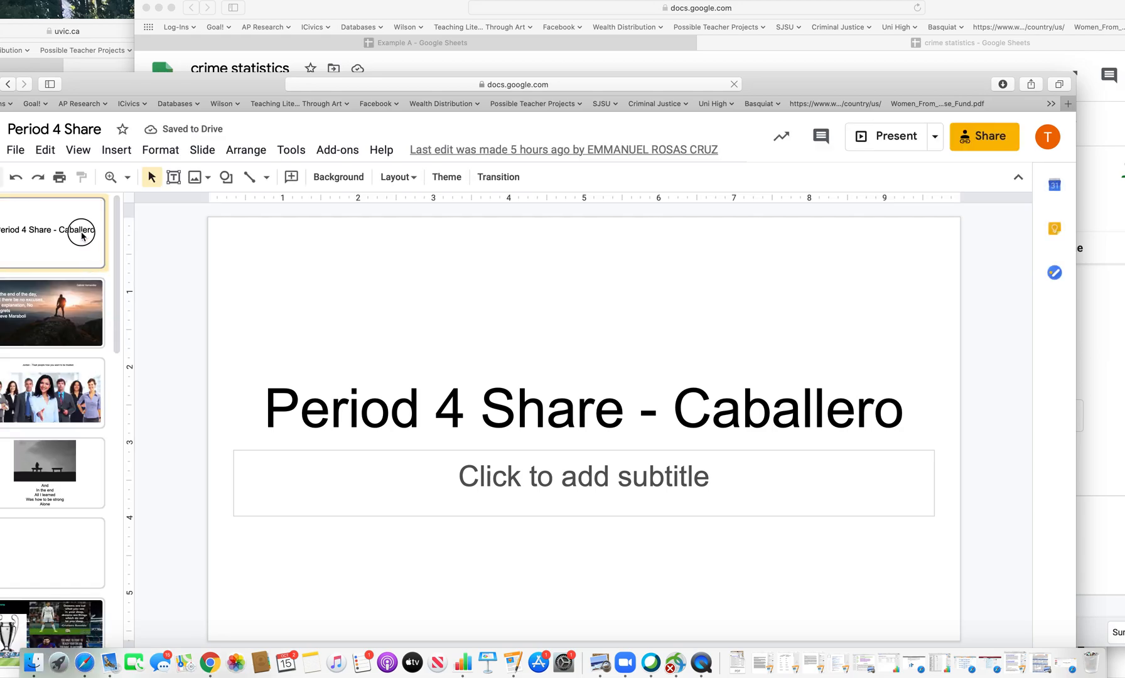
# - Import the Crime Statistics by BC Health Authority chart from the "crime statistics" spreadsheet onto the title slide, linked to the spreadsheet
pyautogui.click(124, 150)
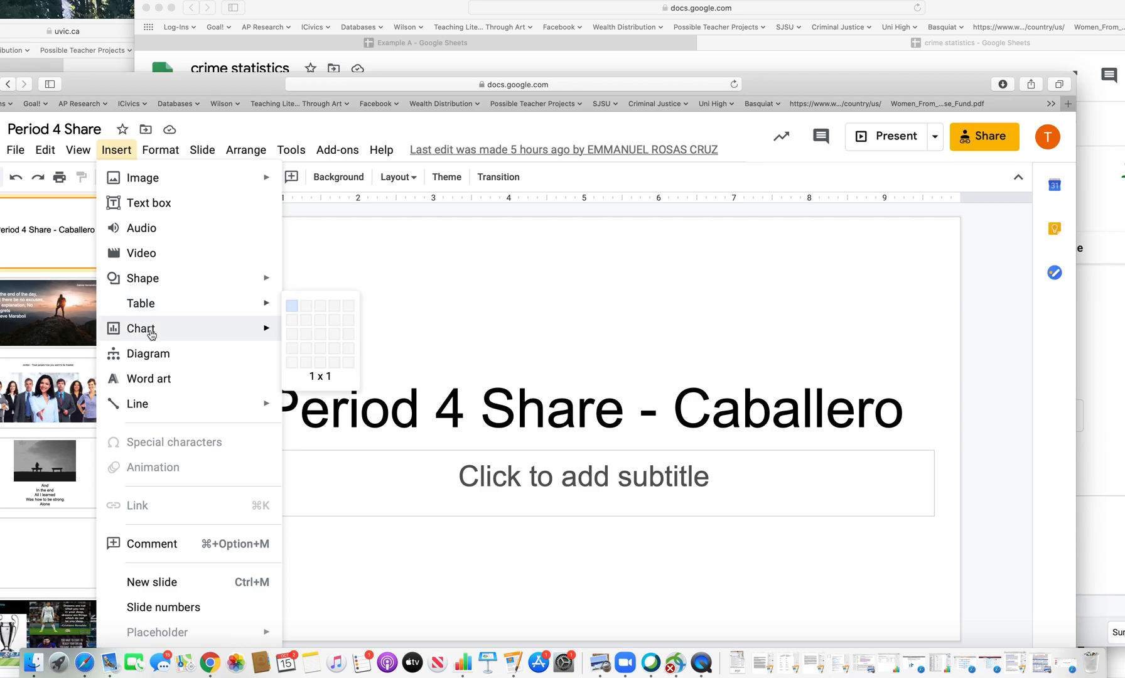
pyautogui.moveTo(226, 329)
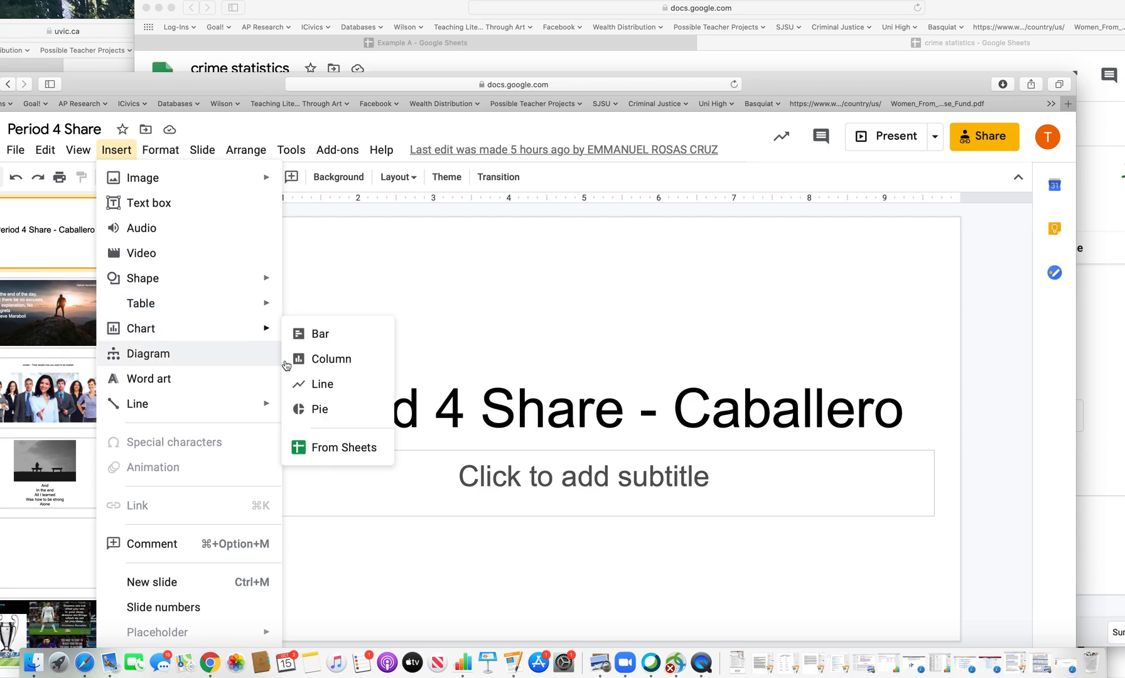
pyautogui.click(313, 453)
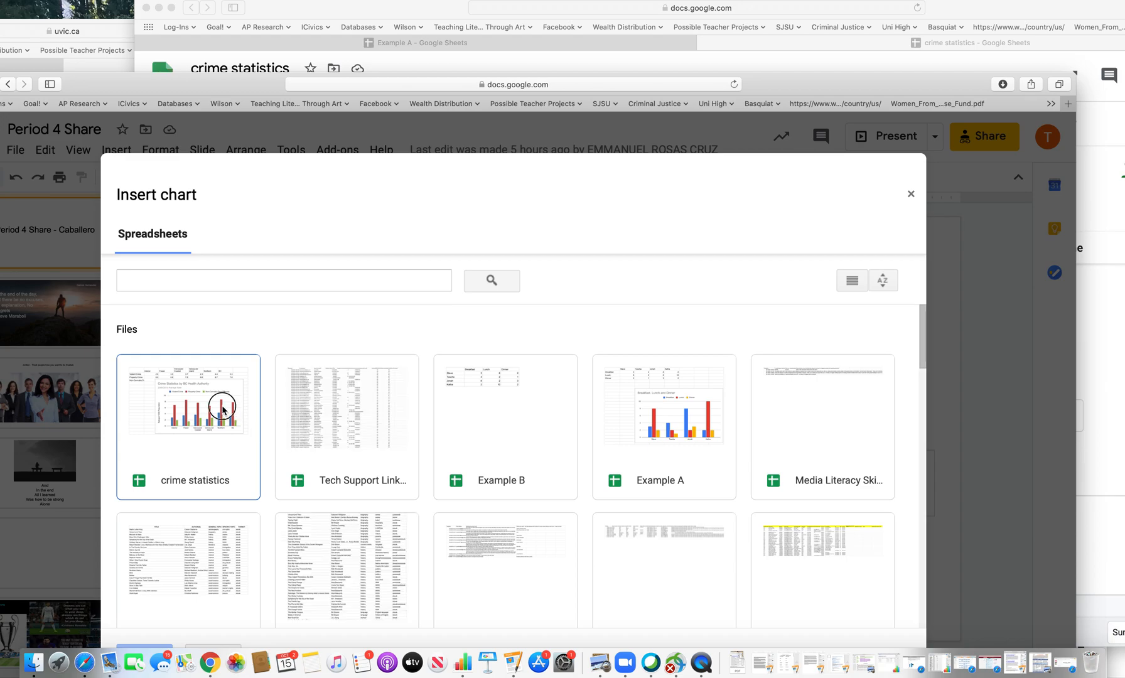
pyautogui.doubleClick(224, 410)
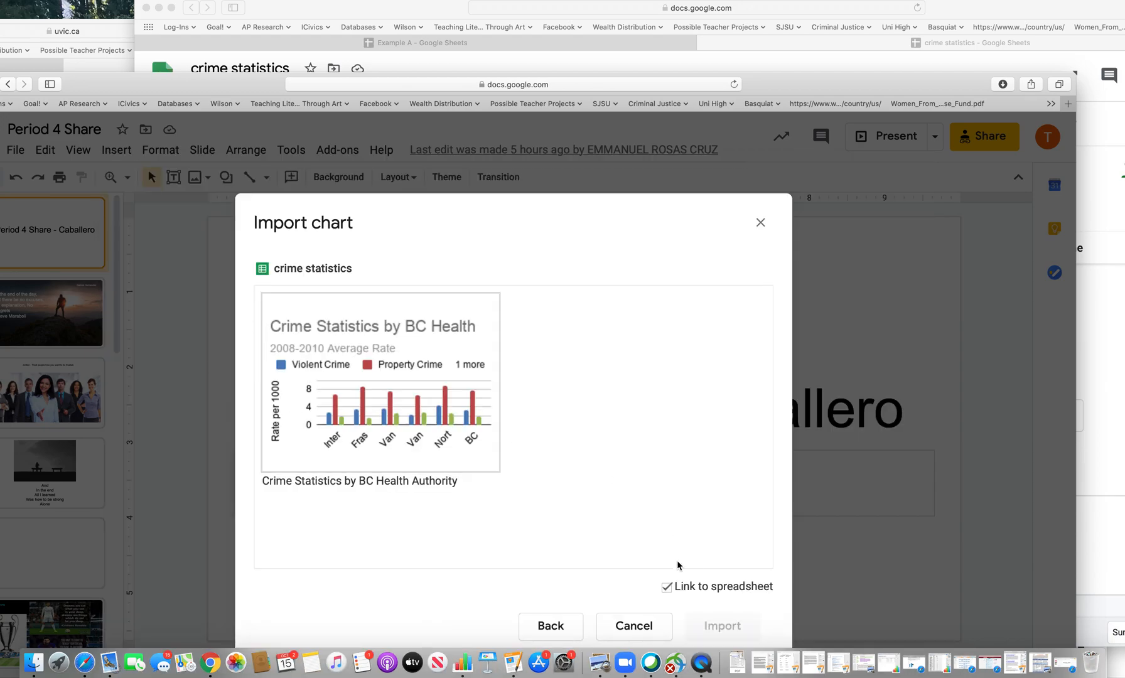
pyautogui.click(449, 443)
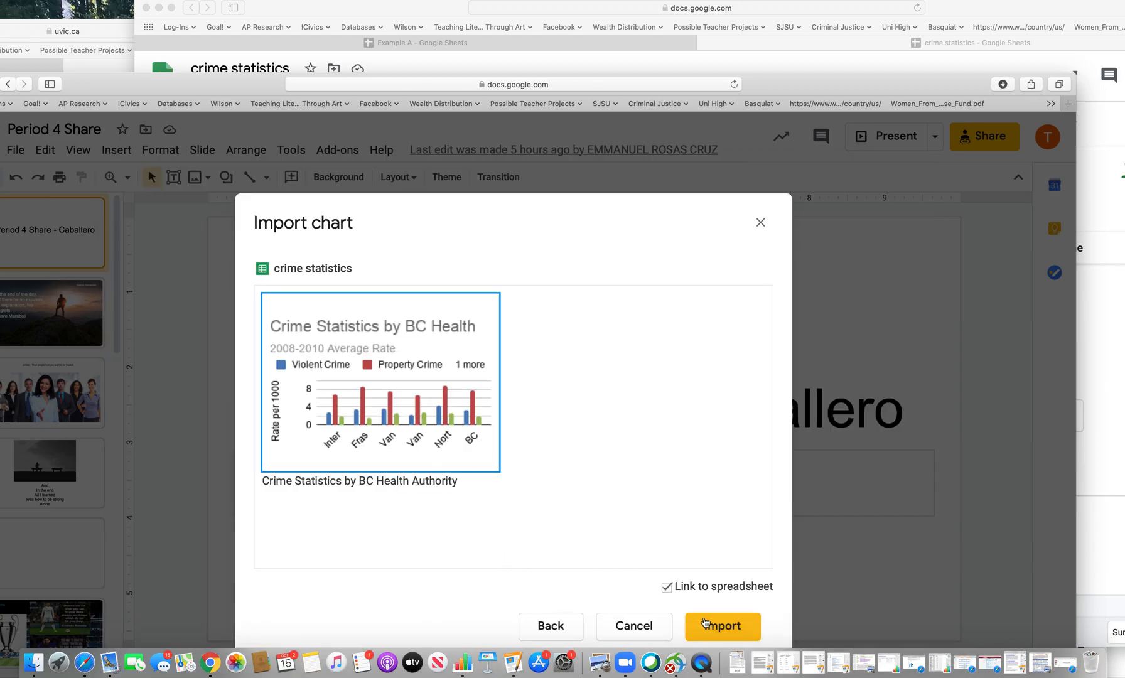
pyautogui.click(724, 628)
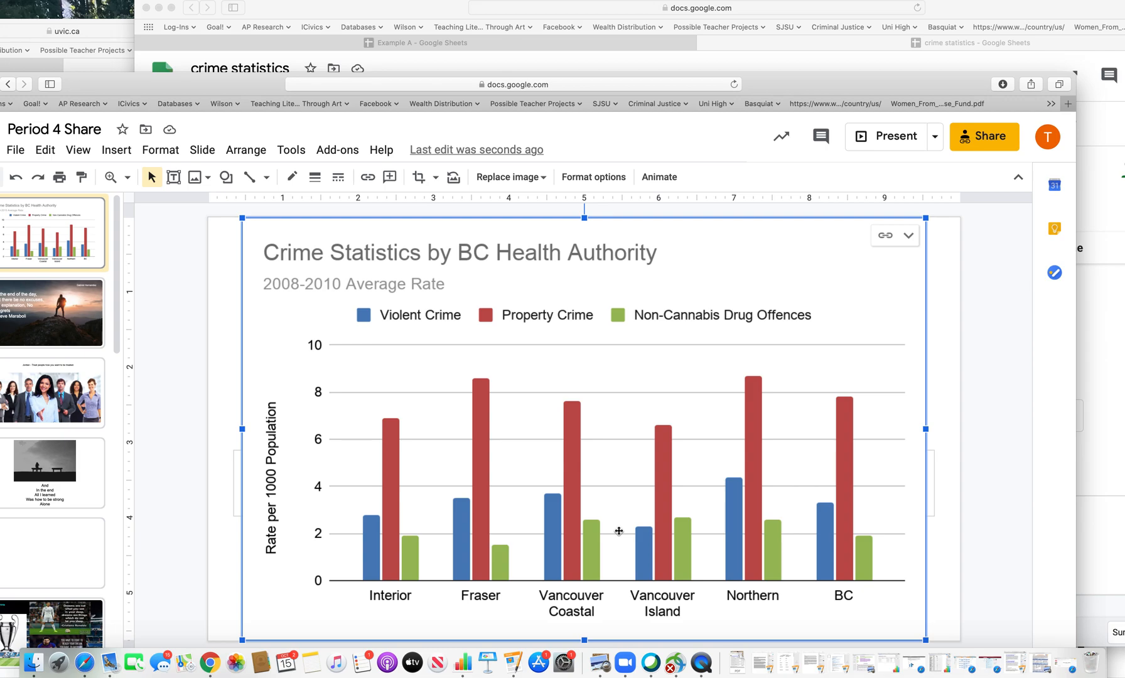
# - Delete the imported chart from the title slide and return to the "crime statistics" spreadsheet
pyautogui.press('BackSpace')
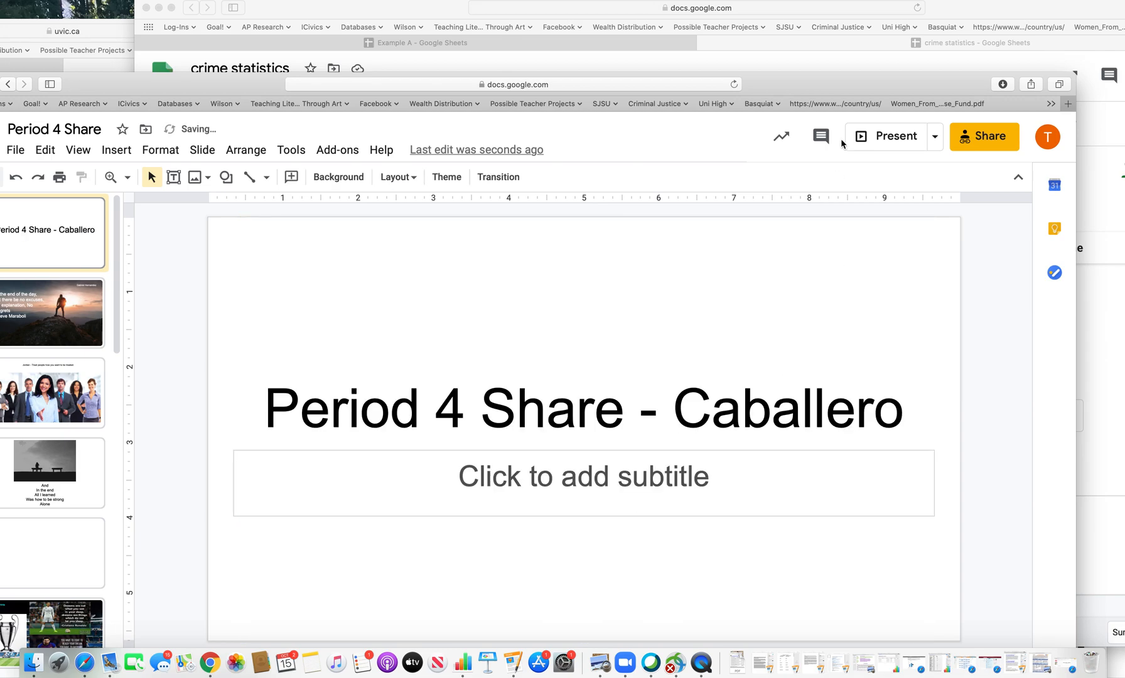
pyautogui.moveTo(852, 86); pyautogui.dragTo(518, 435)
pyautogui.click(821, 246)
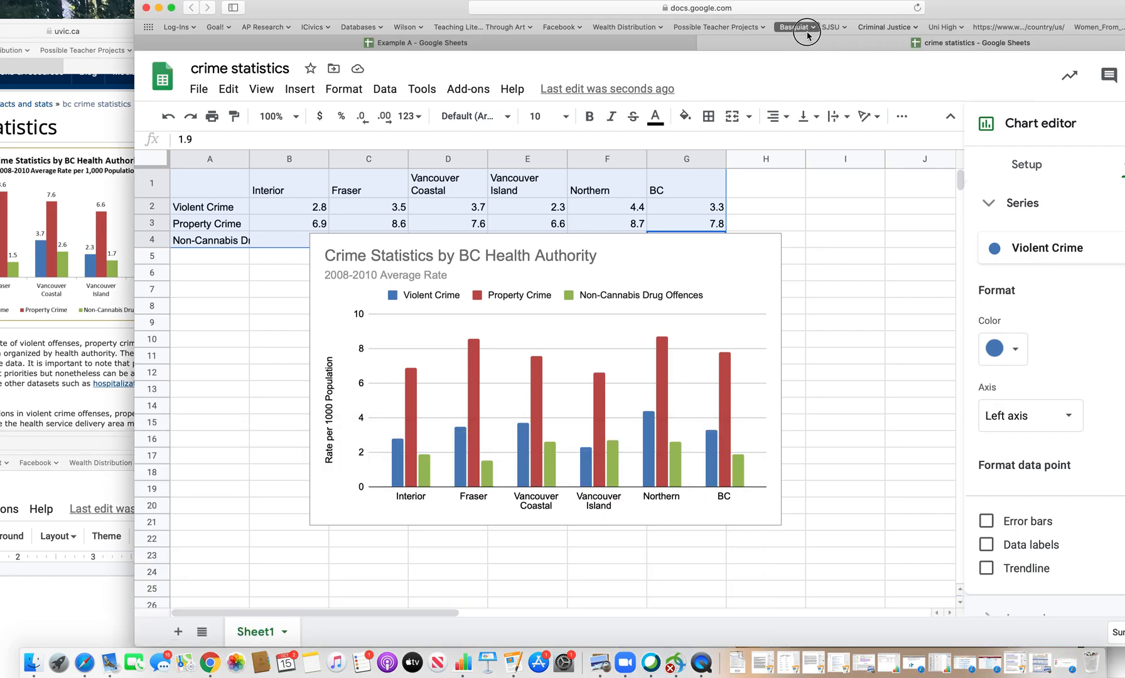
pyautogui.moveTo(941, 14); pyautogui.dragTo(853, 21)
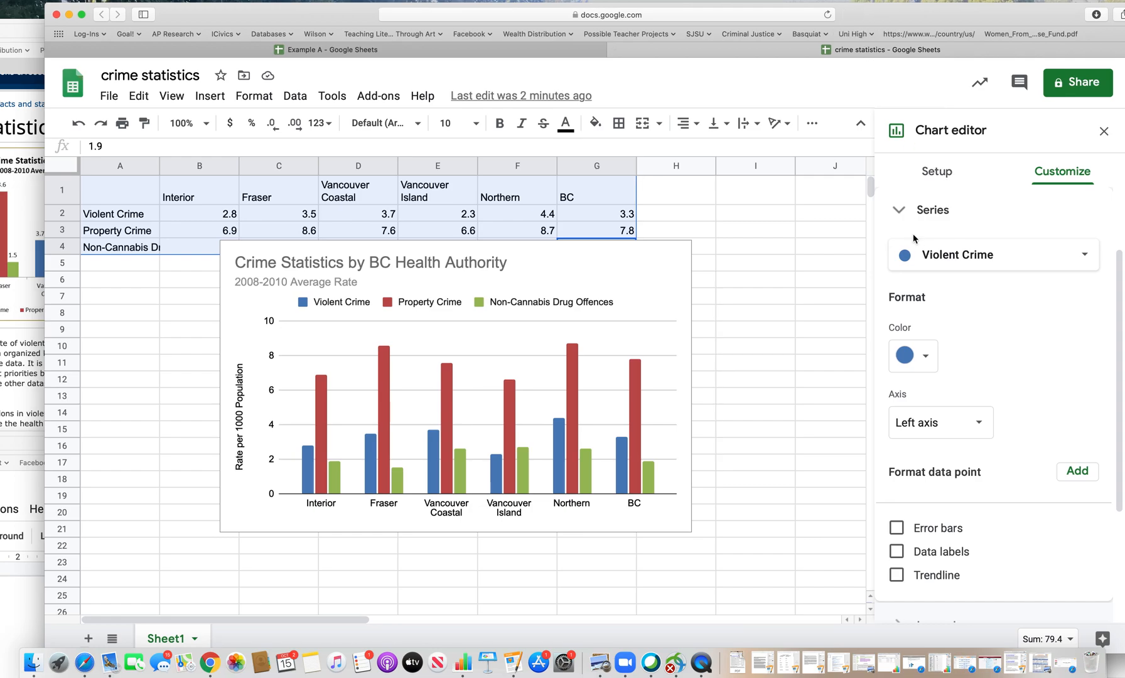